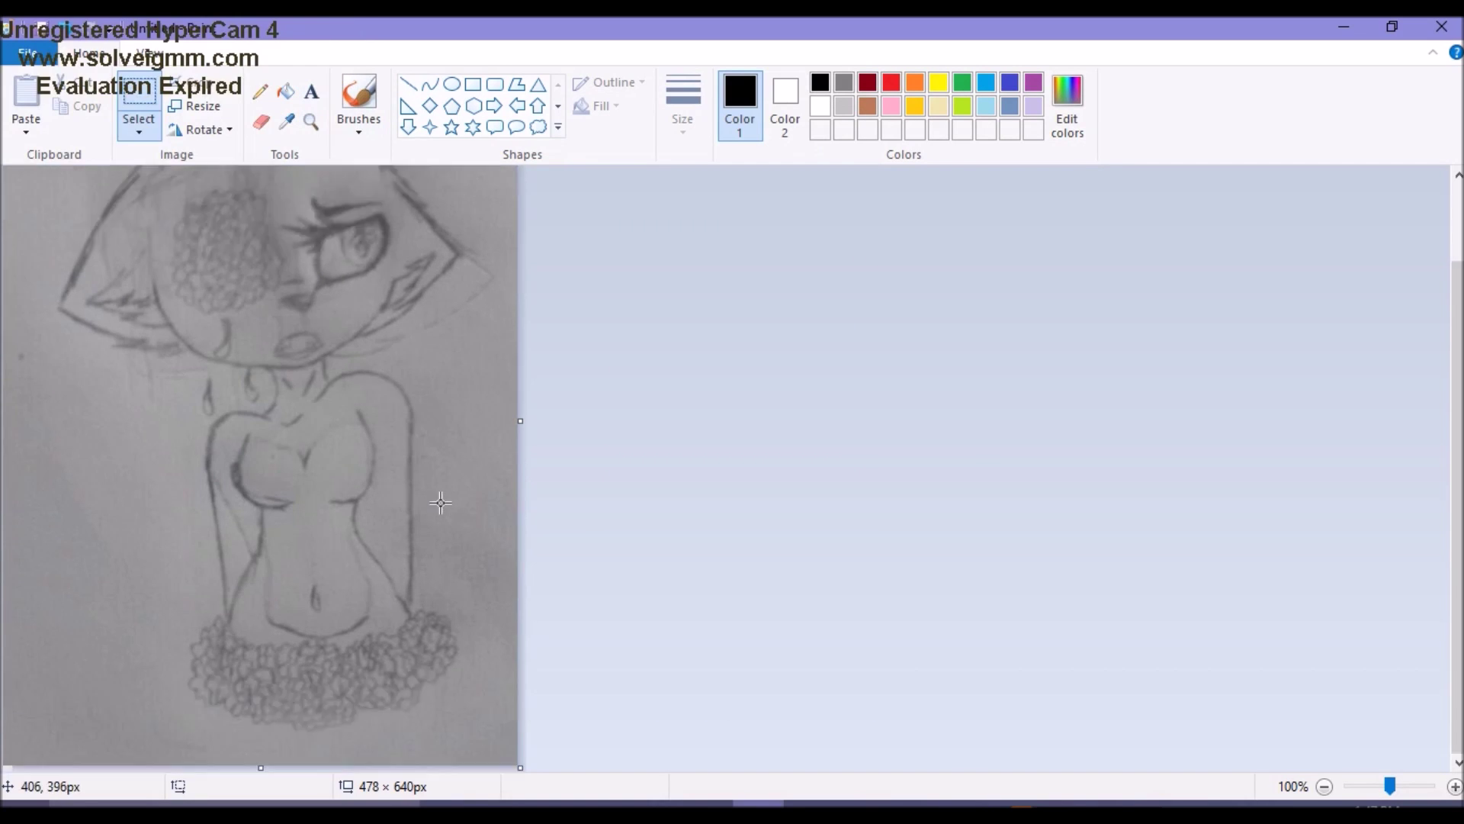
# Zoom in to 200% and trace the top arc of the head and the left ear's outer edge with black curves.
pyautogui.click(310, 122)
pyautogui.click(307, 285)
pyautogui.click(429, 84)
pyautogui.moveTo(787, 387); pyautogui.dragTo(219, 416)
pyautogui.moveTo(447, 264)
pyautogui.mouseDown()
pyautogui.moveTo(203, 334)
pyautogui.moveTo(269, 343)
pyautogui.moveTo(114, 633)
pyautogui.mouseUp()
# Trace the left ear's lower edge and the rounded cheek and jaw of the face with curves.
pyautogui.scroll(-6, 114, 633)
pyautogui.scroll(4, 114, 476)
pyautogui.moveTo(112, 483); pyautogui.dragTo(270, 550)
pyautogui.moveTo(297, 327); pyautogui.dragTo(556, 605)
pyautogui.moveTo(314, 482)
pyautogui.mouseDown()
pyautogui.moveTo(359, 617)
pyautogui.moveTo(273, 557)
pyautogui.moveTo(294, 572)
pyautogui.mouseUp()
pyautogui.moveTo(556, 605); pyautogui.dragTo(785, 424)
pyautogui.moveTo(751, 488); pyautogui.dragTo(763, 506)
# Draw the inner outline of the left ear as two curves meeting at a point and joining the face.
pyautogui.scroll(-6, 763, 506)
pyautogui.scroll(8, 327, 536)
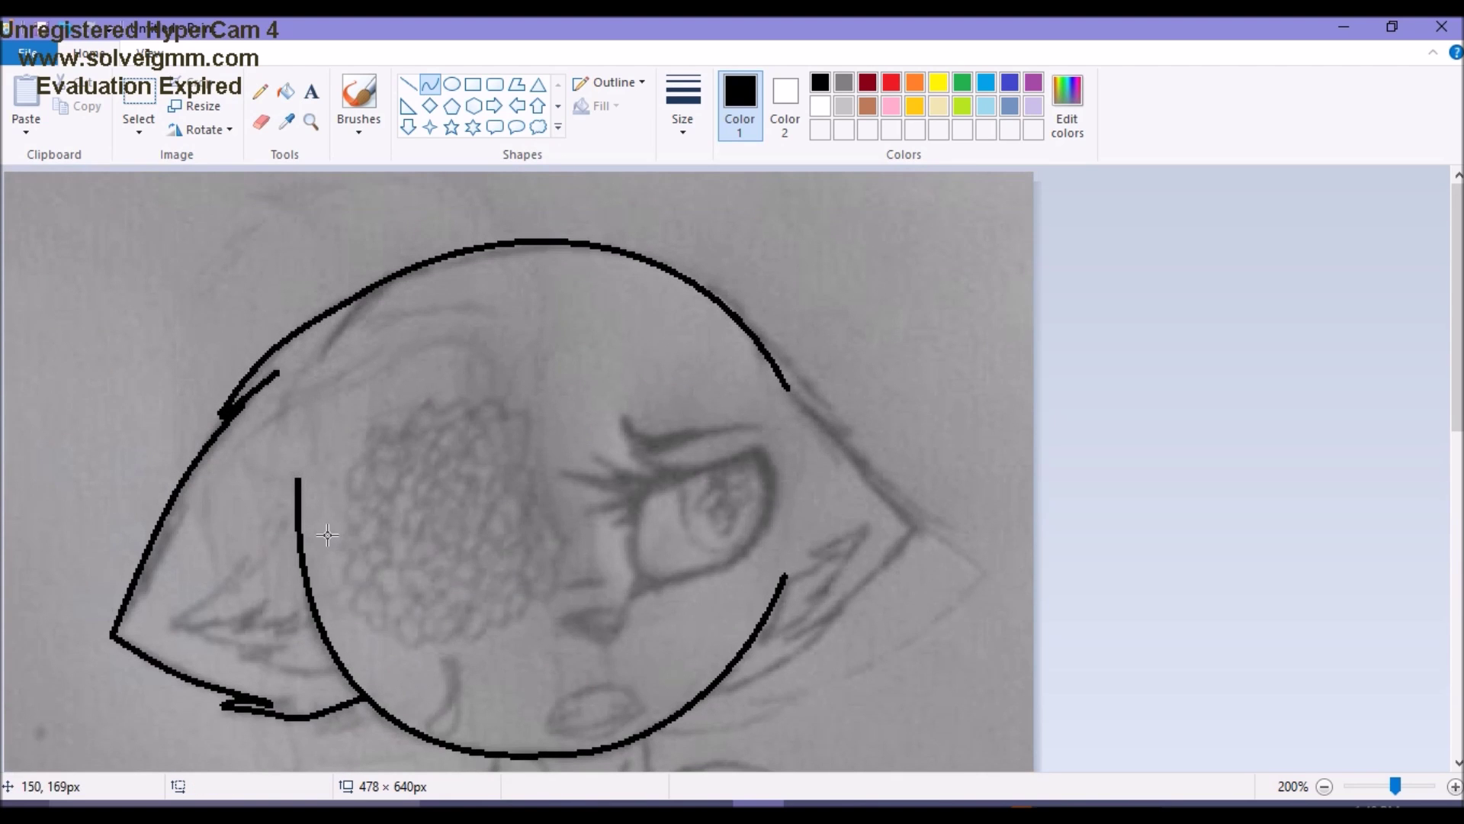
pyautogui.moveTo(299, 527); pyautogui.dragTo(176, 621)
pyautogui.moveTo(247, 585)
pyautogui.mouseDown()
pyautogui.moveTo(327, 721)
pyautogui.moveTo(225, 565)
pyautogui.mouseUp()
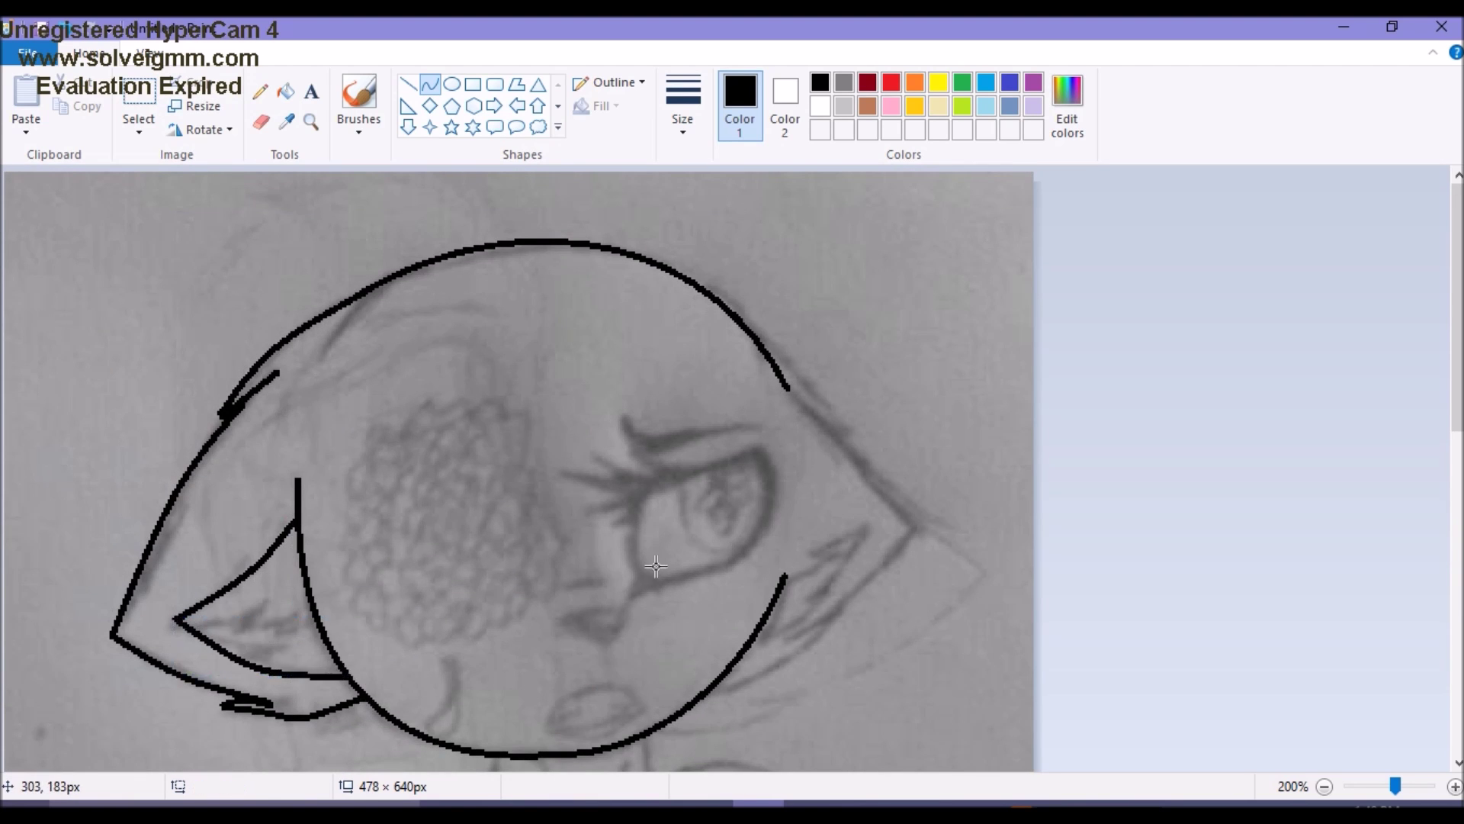
# Trace the left side of the neck and the left shoulder and arm with curves.
pyautogui.scroll(-5, 553, 436)
pyautogui.moveTo(533, 518)
pyautogui.mouseDown()
pyautogui.moveTo(328, 506)
pyautogui.moveTo(431, 686)
pyautogui.mouseUp()
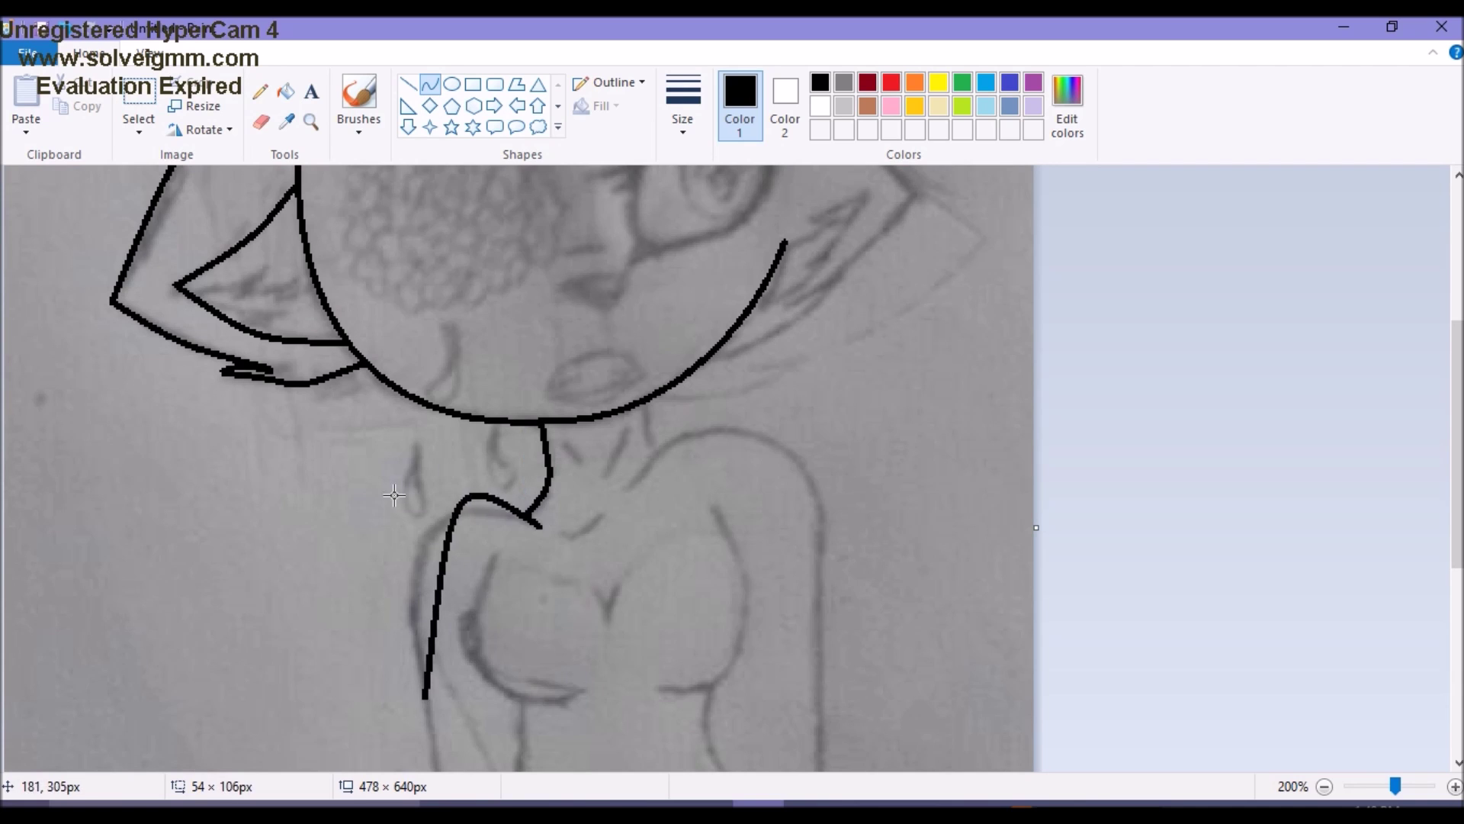
pyautogui.scroll(-7, 262, 523)
# Trace both sides of the waist and hips with curves running from below the chest to the fluffy trim.
pyautogui.moveTo(419, 246)
pyautogui.mouseDown()
pyautogui.moveTo(453, 482)
pyautogui.moveTo(527, 248)
pyautogui.mouseUp()
pyautogui.moveTo(488, 366); pyautogui.dragTo(442, 392)
pyautogui.click(443, 392)
pyautogui.moveTo(708, 233); pyautogui.dragTo(820, 468)
pyautogui.moveTo(763, 351); pyautogui.dragTo(717, 320)
pyautogui.click(716, 320)
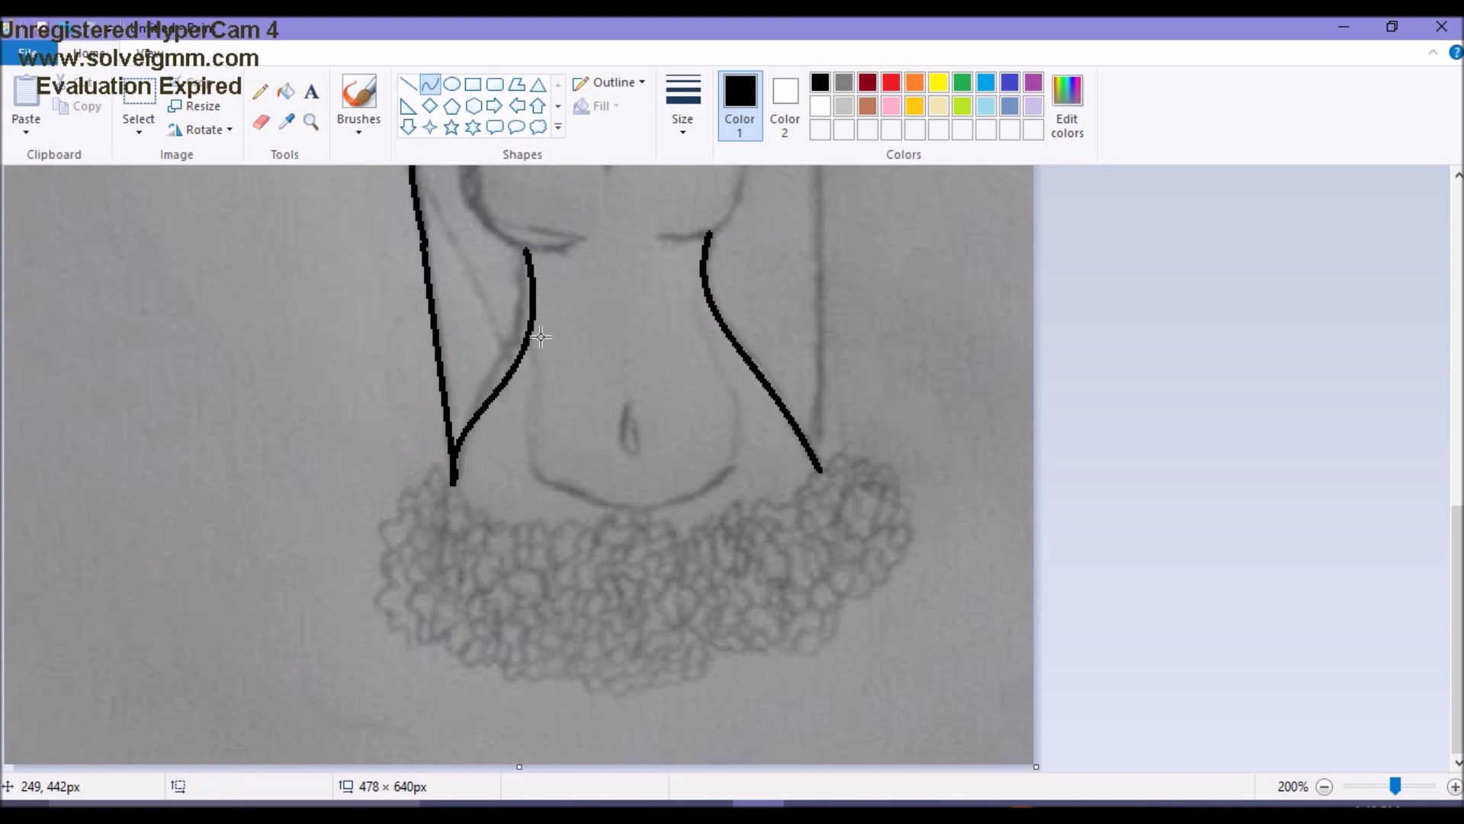
# Trace both chest contours and draw a slightly bowed line across the waist.
pyautogui.scroll(2, 762, 381)
pyautogui.moveTo(500, 244); pyautogui.dragTo(583, 389)
pyautogui.moveTo(533, 320); pyautogui.dragTo(461, 320)
pyautogui.moveTo(504, 382); pyautogui.dragTo(474, 434)
pyautogui.moveTo(717, 191); pyautogui.dragTo(659, 391)
pyautogui.moveTo(690, 297); pyautogui.dragTo(763, 324)
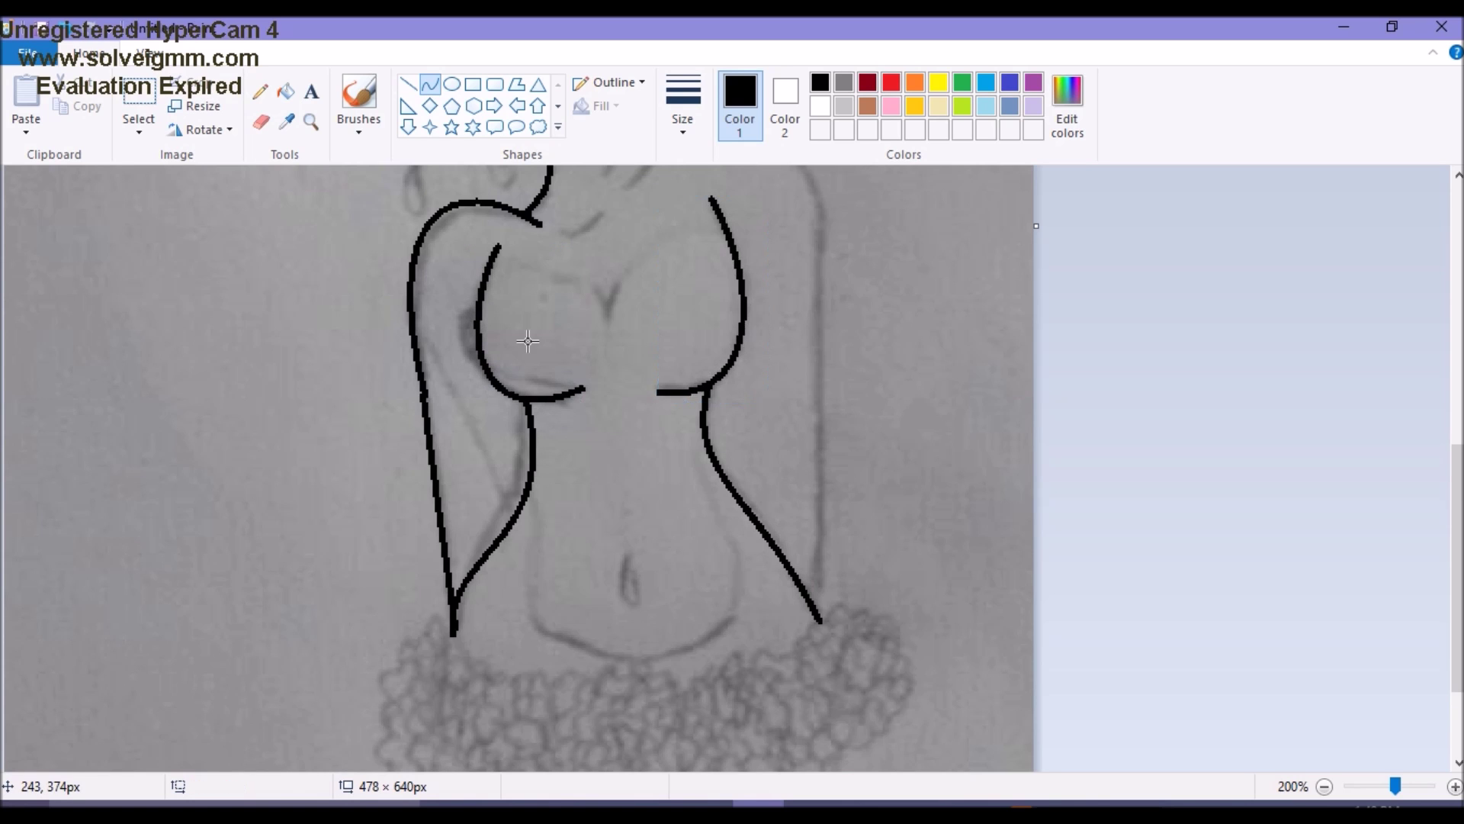
pyautogui.scroll(-2, 763, 324)
pyautogui.moveTo(526, 353)
pyautogui.mouseDown()
pyautogui.moveTo(723, 330)
pyautogui.moveTo(677, 362)
pyautogui.mouseUp()
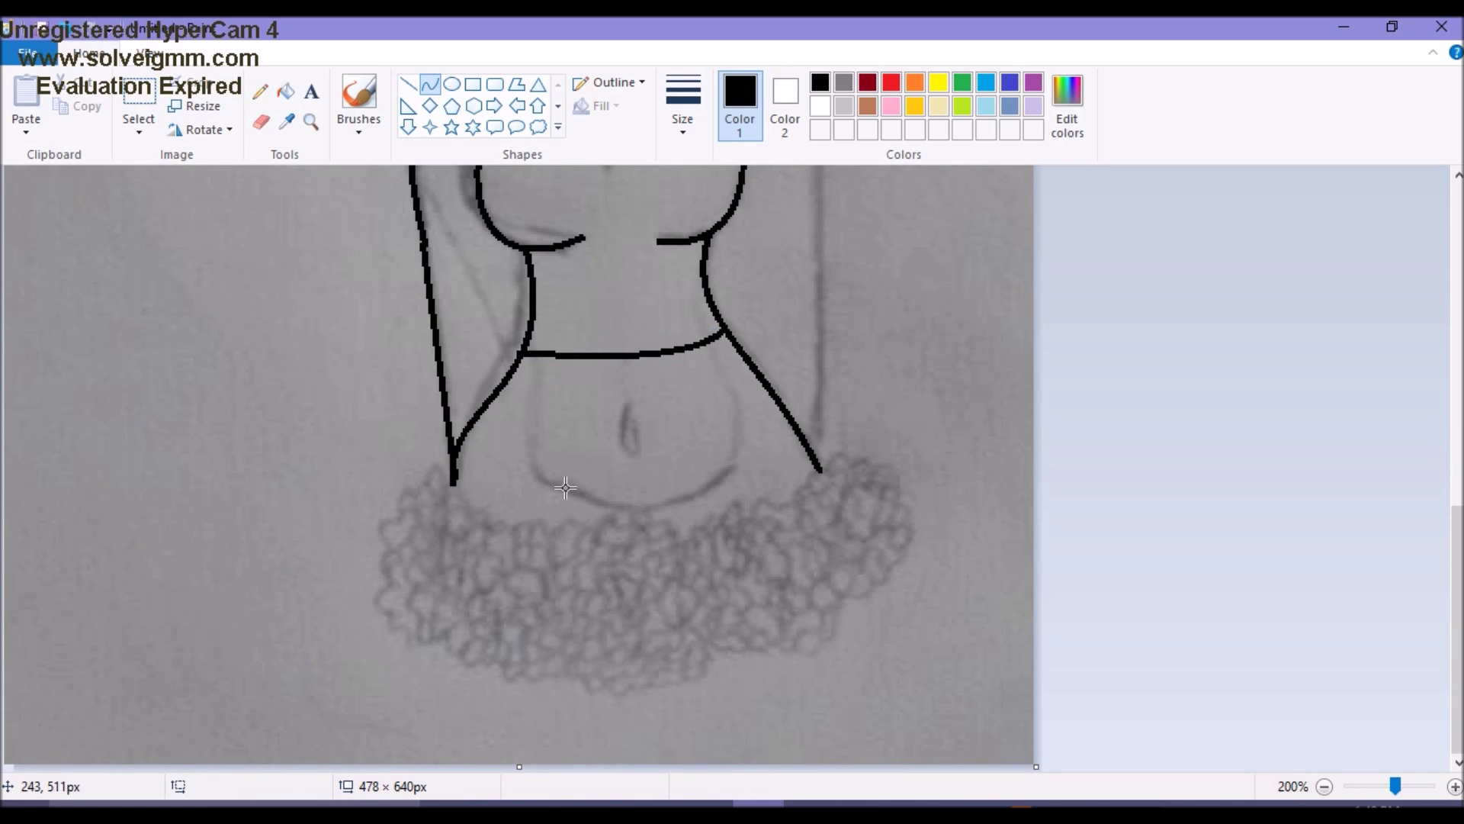
# Zoom in to 300% and trace the fluffy trim's left end with short scalloped curves, starting its upper and lower edges.
pyautogui.click(310, 121)
pyautogui.click(554, 570)
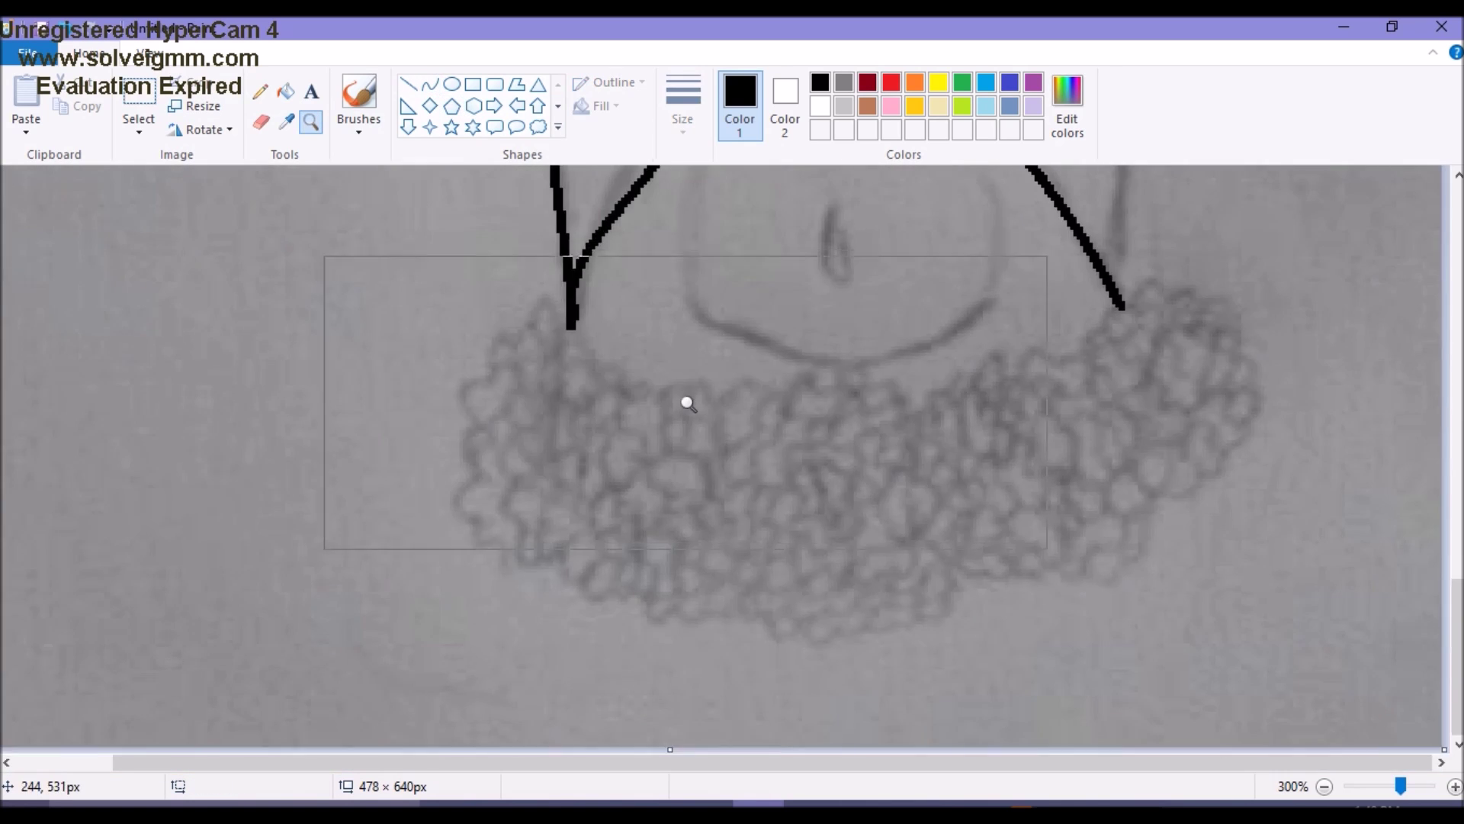
pyautogui.click(430, 83)
pyautogui.moveTo(570, 324); pyautogui.dragTo(544, 296)
pyautogui.moveTo(496, 363)
pyautogui.mouseDown()
pyautogui.moveTo(473, 381)
pyautogui.moveTo(457, 371)
pyautogui.moveTo(501, 365)
pyautogui.moveTo(483, 479)
pyautogui.moveTo(472, 503)
pyautogui.moveTo(440, 507)
pyautogui.moveTo(522, 554)
pyautogui.moveTo(556, 549)
pyautogui.moveTo(515, 570)
pyautogui.moveTo(547, 548)
pyautogui.moveTo(592, 562)
pyautogui.mouseUp()
pyautogui.moveTo(567, 555); pyautogui.dragTo(599, 610)
pyautogui.moveTo(700, 393); pyautogui.dragTo(725, 396)
pyautogui.moveTo(623, 580); pyautogui.dragTo(690, 610)
pyautogui.moveTo(658, 595); pyautogui.dragTo(640, 639)
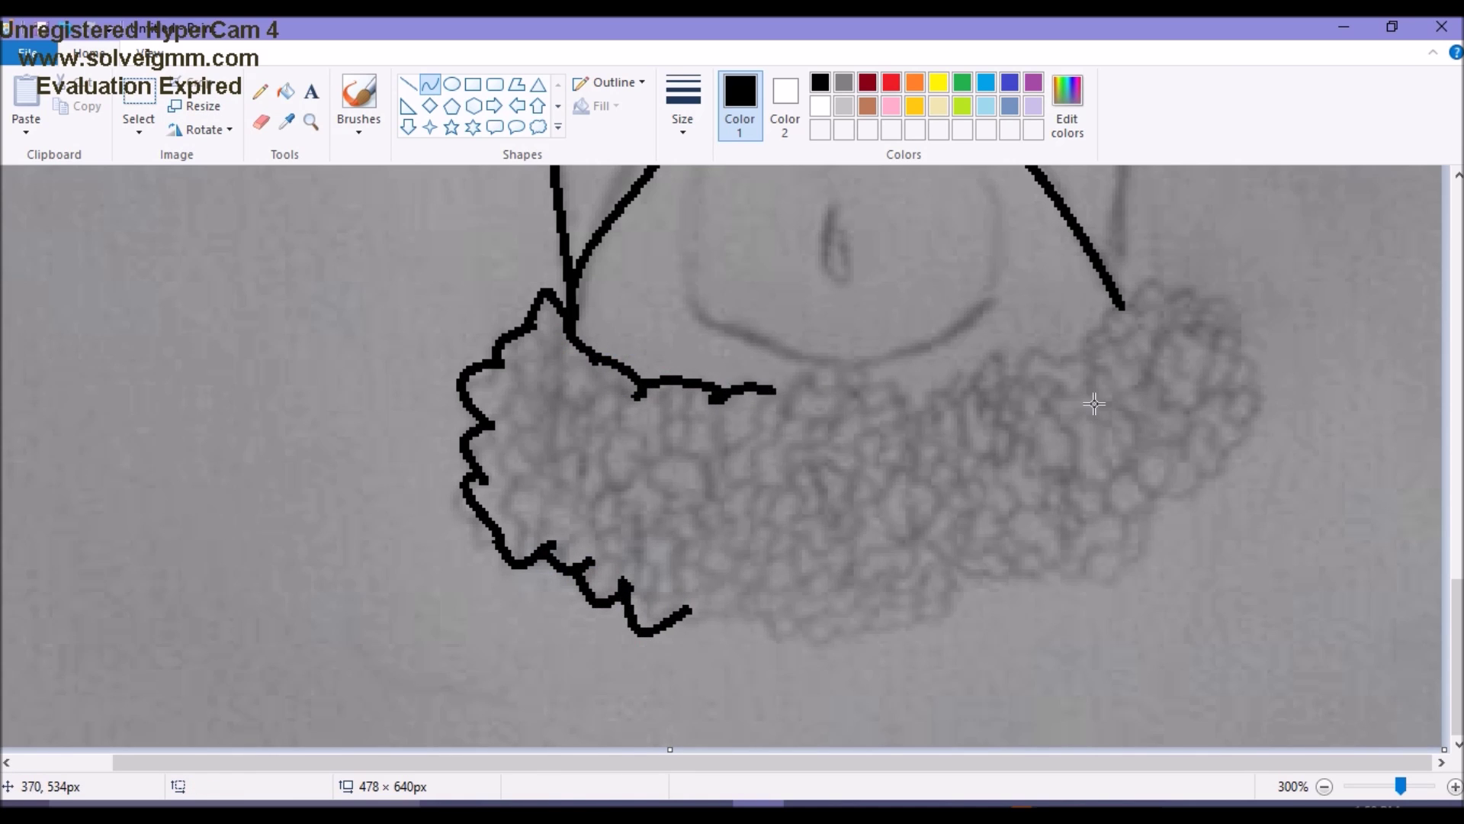
# Complete the fluffy trim's scalloped upper edge from the middle to its right end.
pyautogui.moveTo(1053, 365); pyautogui.dragTo(1010, 371)
pyautogui.moveTo(1030, 368); pyautogui.dragTo(1024, 335)
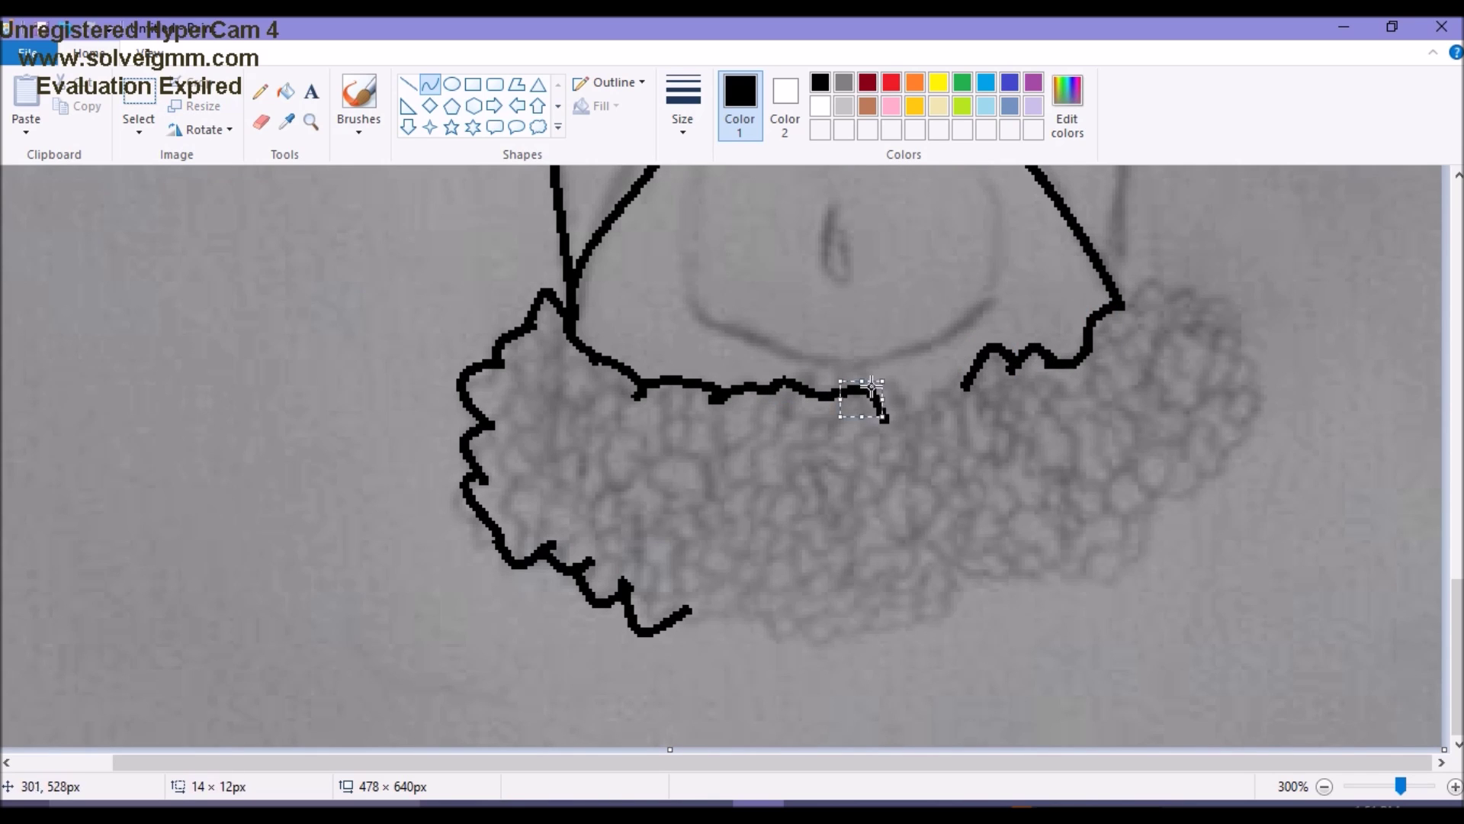
pyautogui.moveTo(927, 410); pyautogui.dragTo(911, 375)
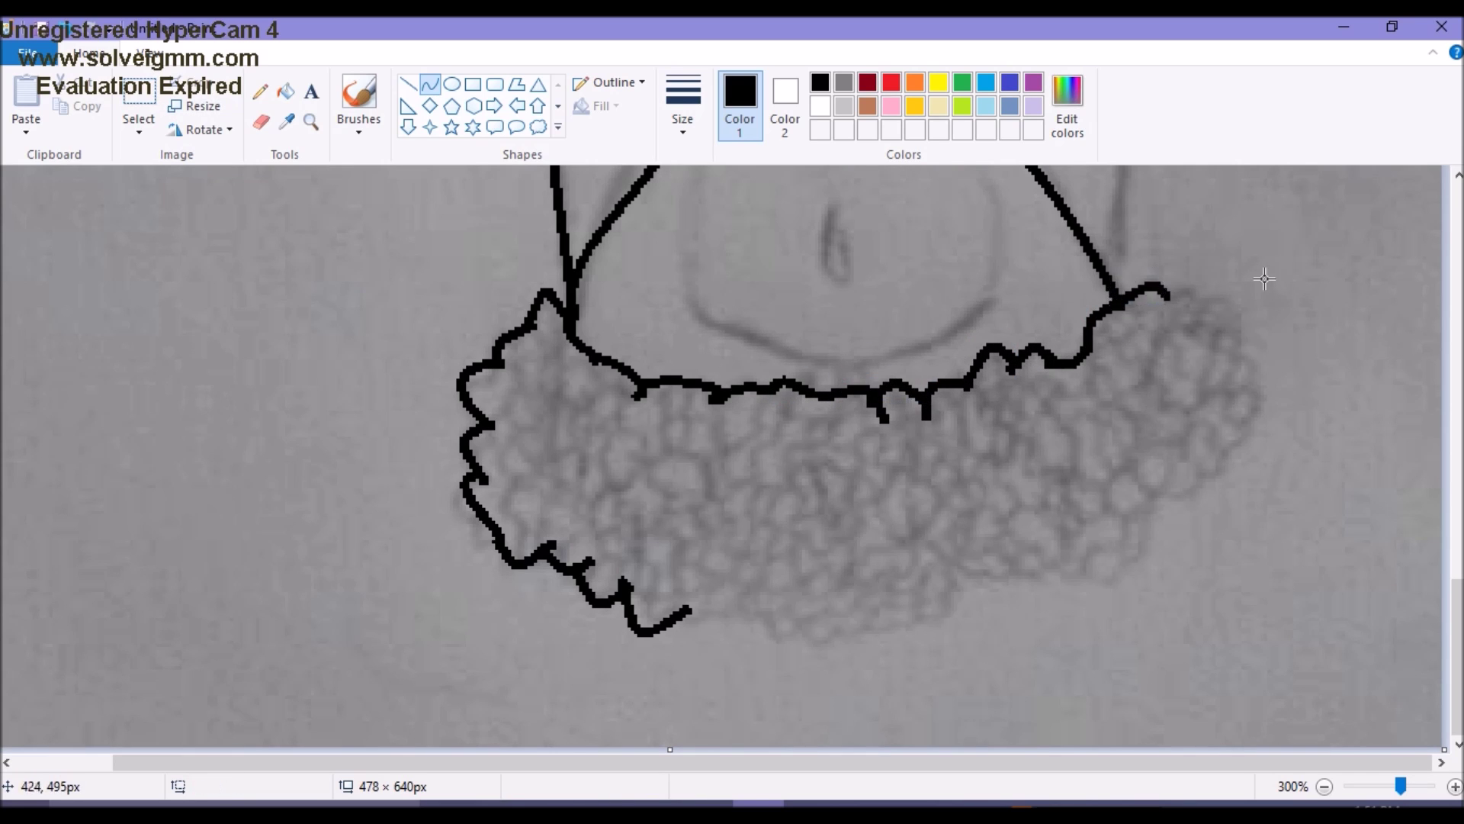
pyautogui.moveTo(1199, 300); pyautogui.dragTo(1229, 304)
# Trace the fluffy trim's lower edge and right end with scalloped curves to close its outline.
pyautogui.moveTo(690, 610)
pyautogui.mouseDown()
pyautogui.moveTo(763, 587)
pyautogui.moveTo(723, 556)
pyautogui.moveTo(839, 648)
pyautogui.mouseUp()
pyautogui.moveTo(985, 568); pyautogui.dragTo(974, 605)
pyautogui.click(985, 569)
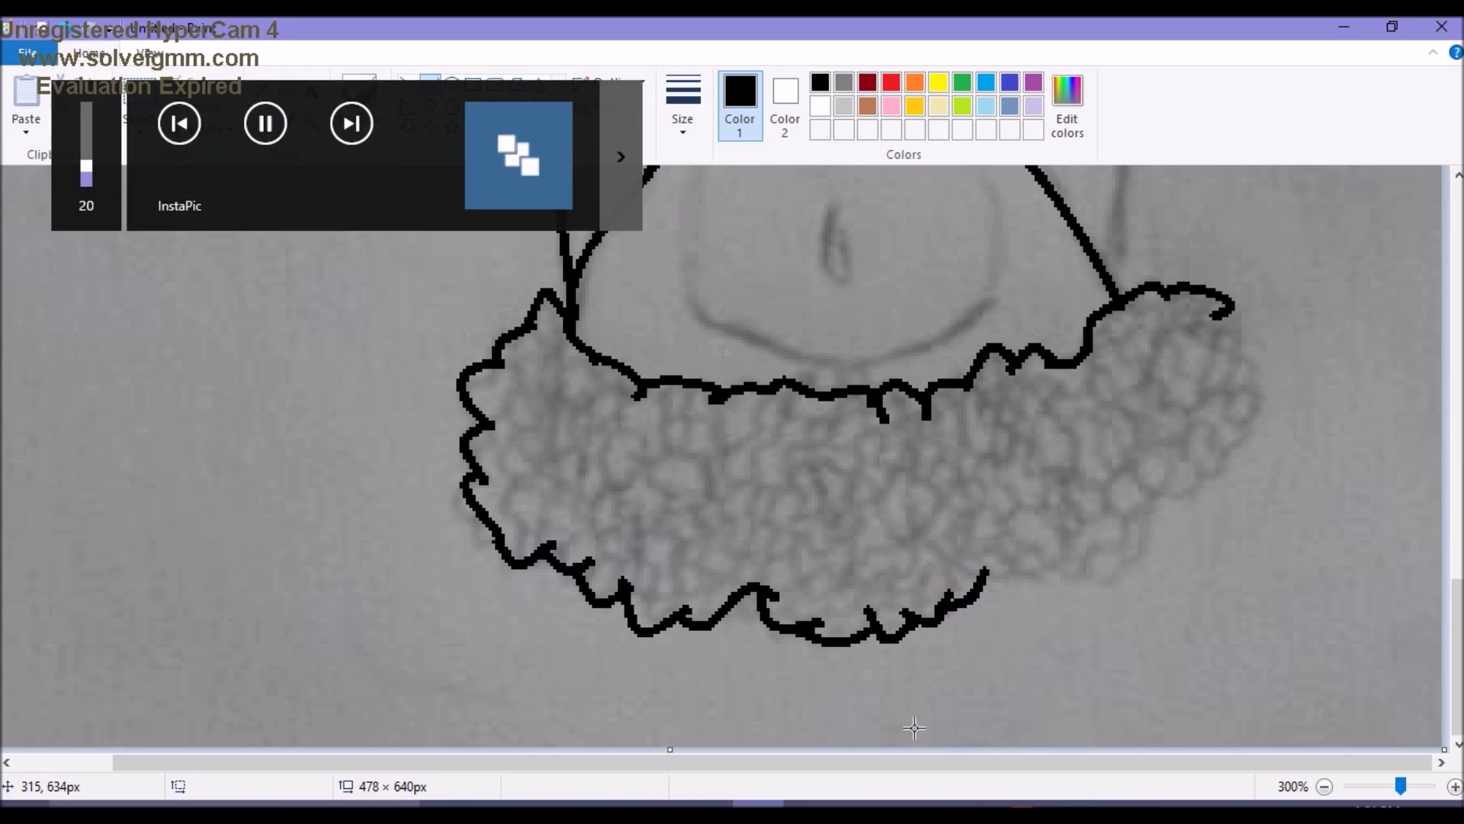
pyautogui.moveTo(1229, 309); pyautogui.dragTo(1237, 435)
pyautogui.moveTo(1241, 397); pyautogui.dragTo(1285, 389)
pyautogui.moveTo(1201, 482); pyautogui.dragTo(1142, 497)
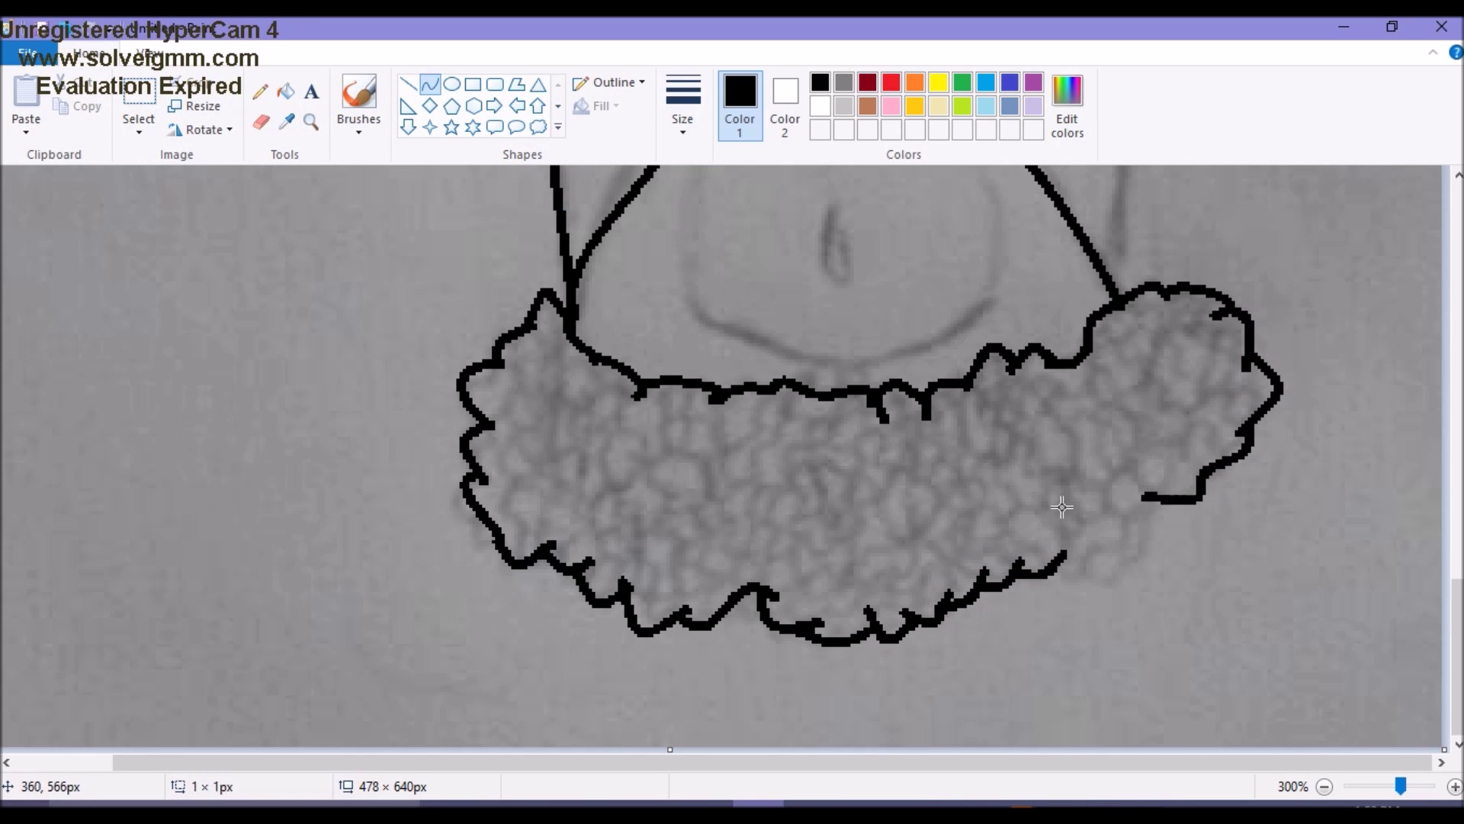
pyautogui.moveTo(1125, 561); pyautogui.dragTo(1176, 584)
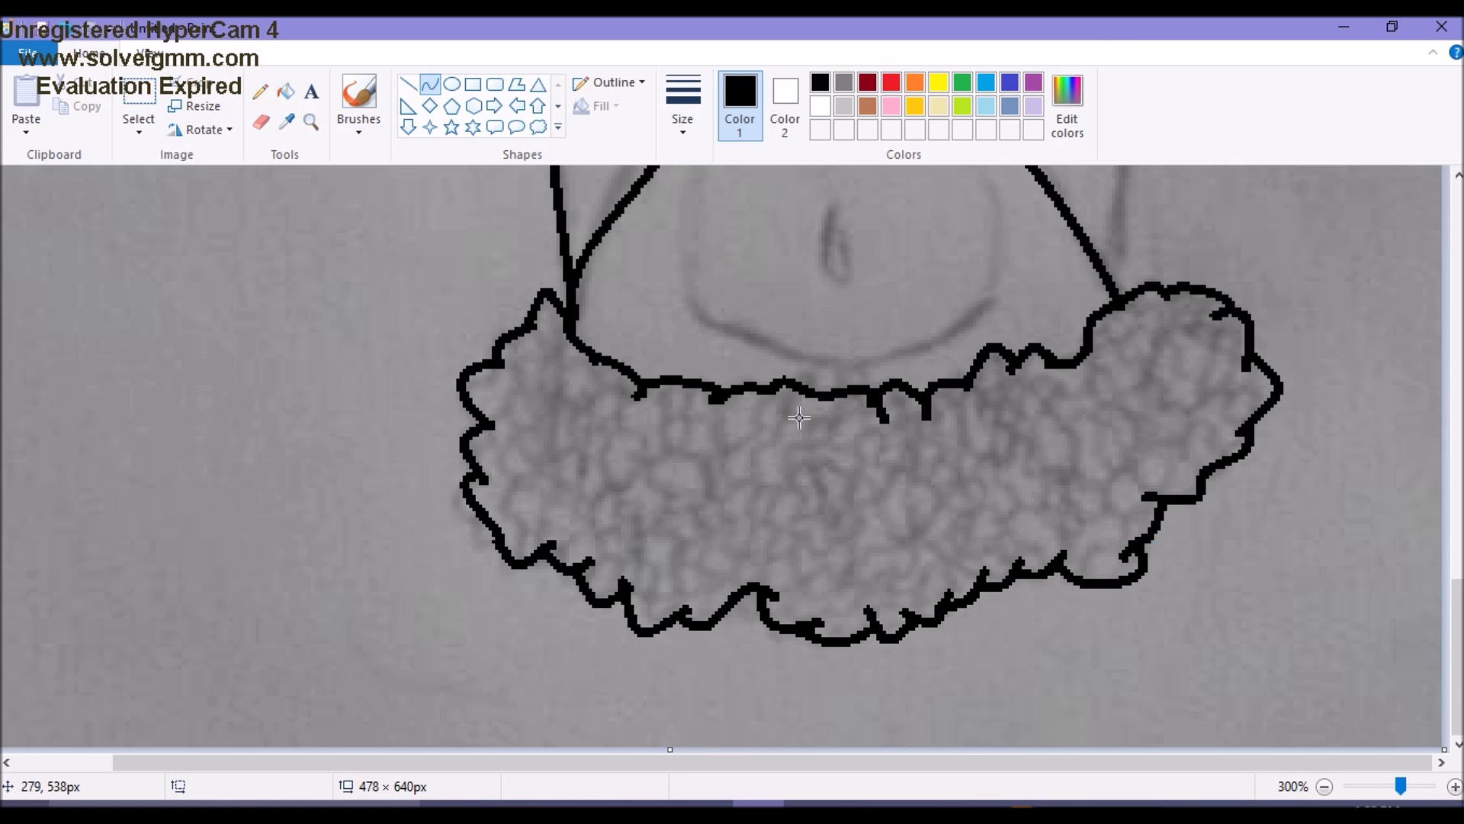
# Draw a wavy muzzle line across the lower face from the left jaw to the right cheek.
pyautogui.scroll(10, 799, 417)
pyautogui.moveTo(726, 521)
pyautogui.mouseDown()
pyautogui.moveTo(838, 503)
pyautogui.moveTo(772, 503)
pyautogui.moveTo(469, 652)
pyautogui.mouseUp()
pyautogui.moveTo(598, 586); pyautogui.dragTo(496, 543)
pyautogui.moveTo(839, 501); pyautogui.dragTo(1033, 513)
pyautogui.moveTo(936, 508); pyautogui.dragTo(996, 446)
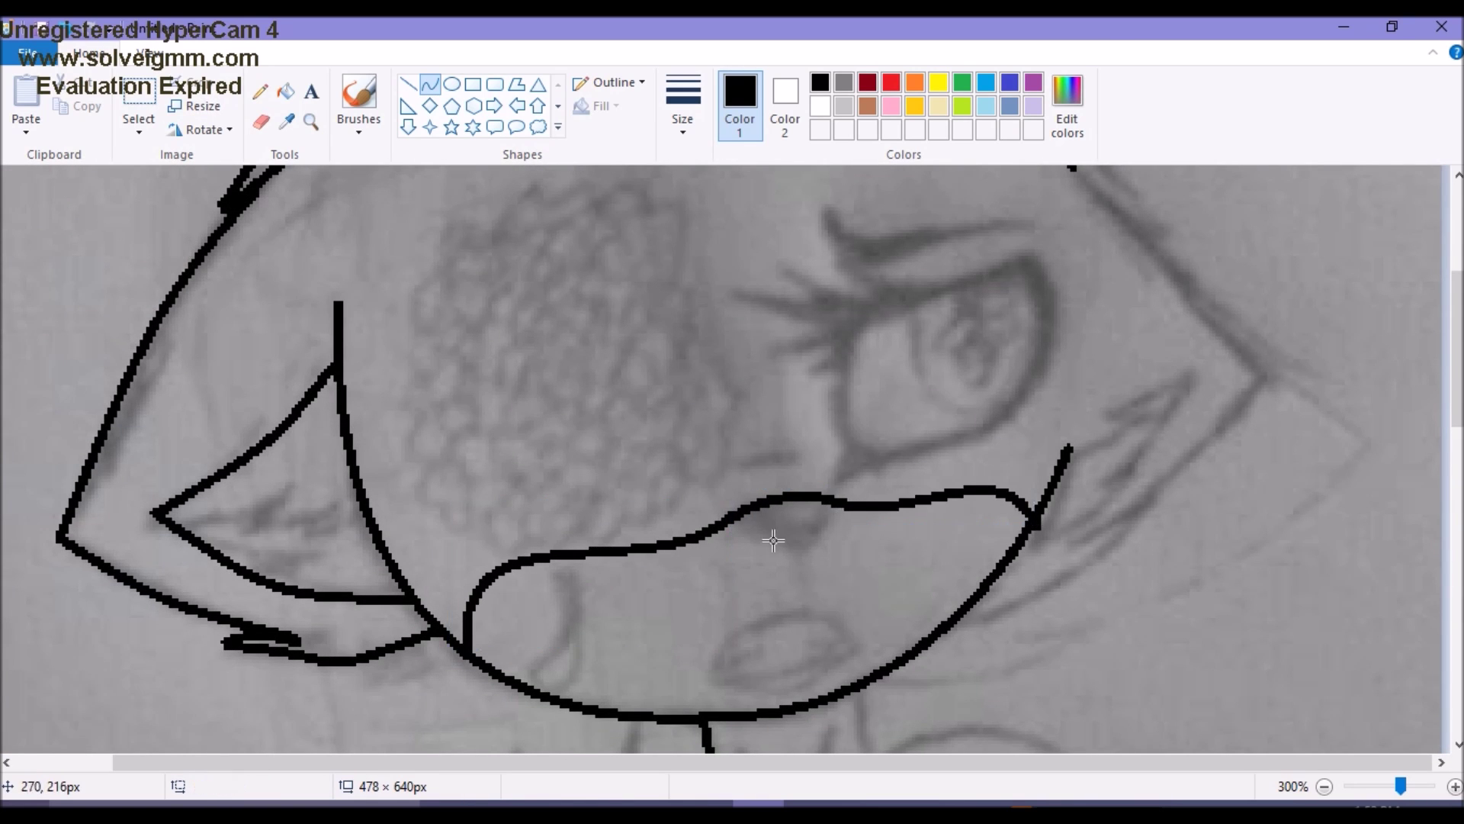
# Draw a small pointed nose under the muzzle line and a short curved mouth below it.
pyautogui.moveTo(783, 527); pyautogui.dragTo(832, 501)
pyautogui.moveTo(793, 508); pyautogui.dragTo(800, 527)
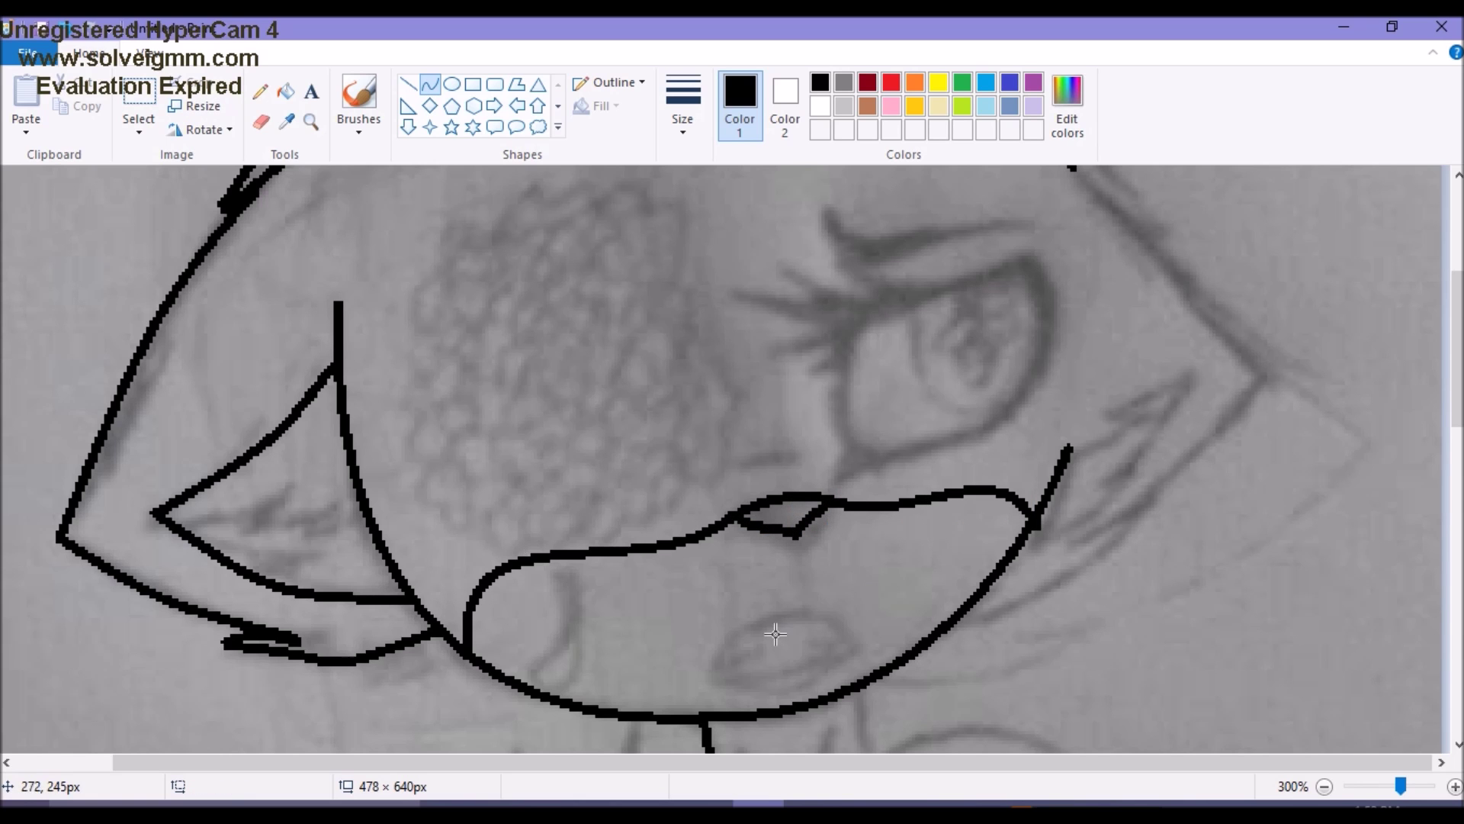
pyautogui.moveTo(781, 654); pyautogui.dragTo(761, 648)
# Draw a two-line button strip from the waist line to the trim and fill it with three oval buttons.
pyautogui.scroll(-10, 751, 651)
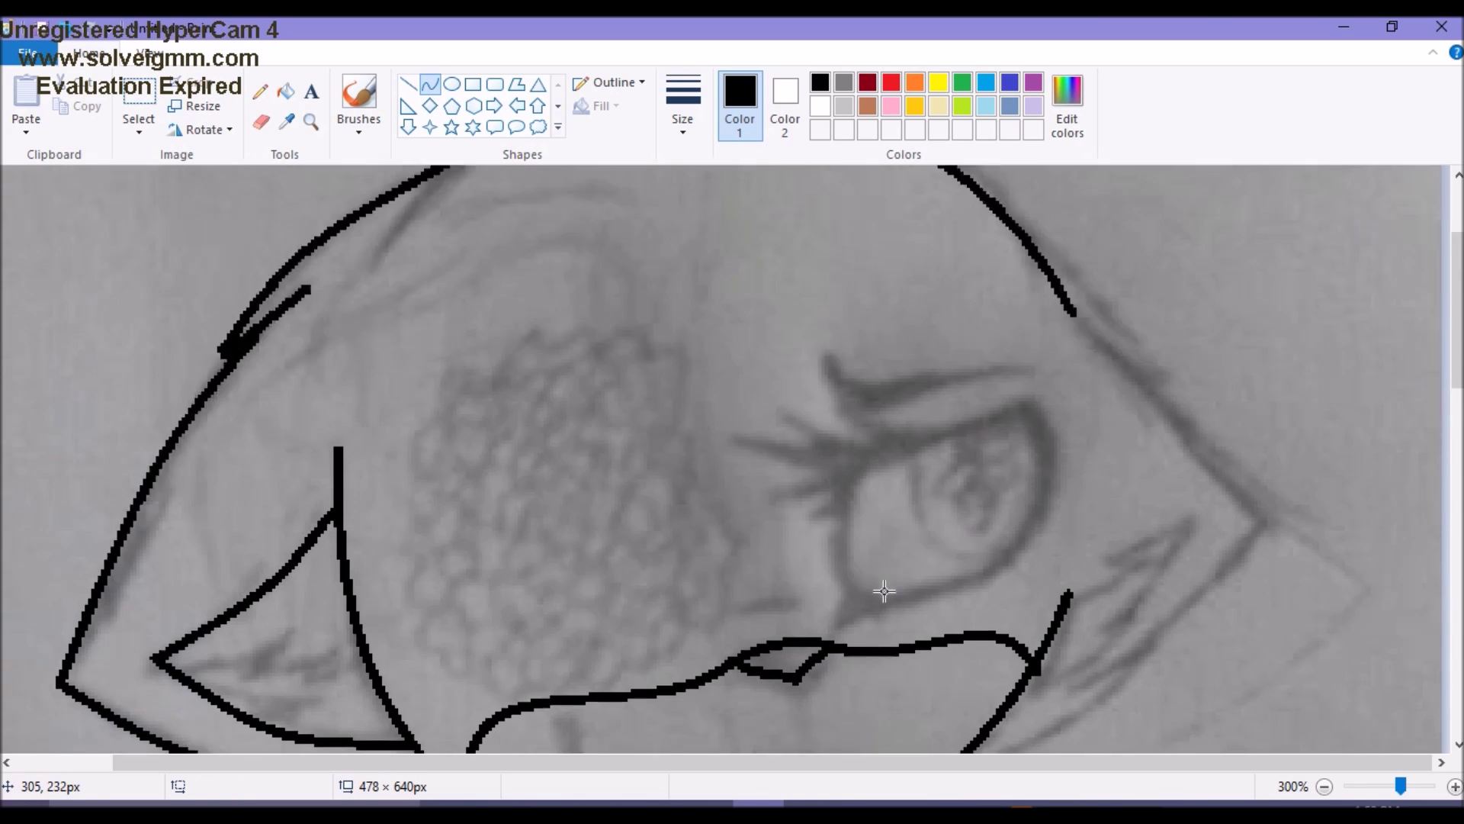
pyautogui.moveTo(779, 282)
pyautogui.mouseDown()
pyautogui.moveTo(804, 477)
pyautogui.moveTo(829, 537)
pyautogui.mouseUp()
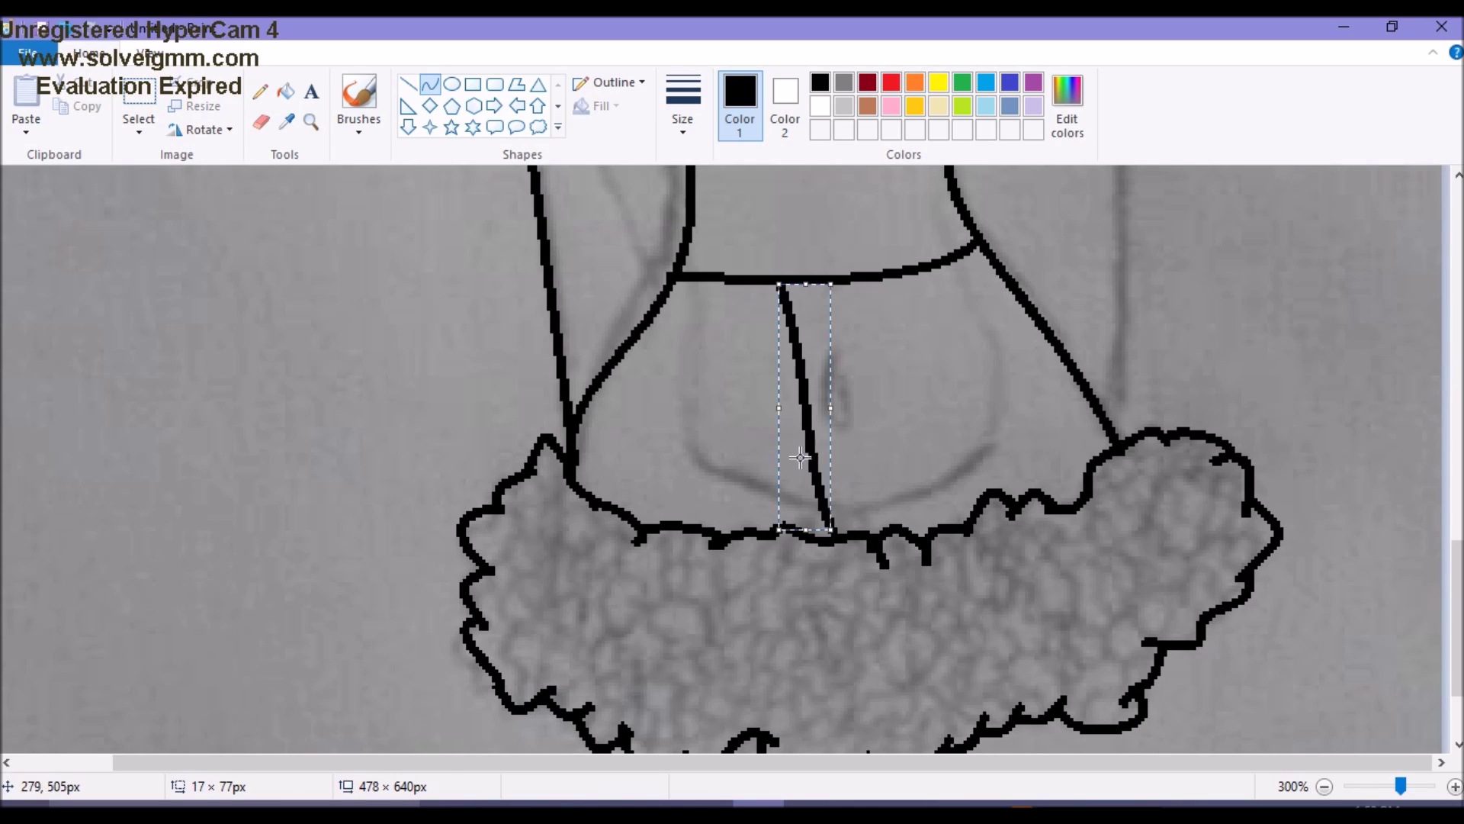
pyautogui.moveTo(871, 283); pyautogui.dragTo(922, 538)
pyautogui.moveTo(836, 457); pyautogui.dragTo(843, 438)
pyautogui.click(452, 84)
pyautogui.moveTo(814, 296)
pyautogui.mouseDown()
pyautogui.moveTo(873, 328)
pyautogui.moveTo(884, 352)
pyautogui.mouseUp()
pyautogui.moveTo(835, 389)
pyautogui.mouseDown()
pyautogui.moveTo(907, 458)
pyautogui.moveTo(911, 534)
pyautogui.mouseUp()
# Draw a curved pocket on each side of the button strip, reaching down to the fluffy trim.
pyautogui.click(430, 84)
pyautogui.moveTo(648, 321)
pyautogui.mouseDown()
pyautogui.moveTo(759, 339)
pyautogui.moveTo(664, 515)
pyautogui.moveTo(657, 492)
pyautogui.moveTo(584, 479)
pyautogui.mouseUp()
pyautogui.moveTo(935, 352)
pyautogui.mouseDown()
pyautogui.moveTo(1051, 334)
pyautogui.moveTo(1102, 440)
pyautogui.moveTo(1016, 512)
pyautogui.mouseUp()
pyautogui.click(1006, 346)
pyautogui.click(1006, 346)
# Trace the right shoulder and upper arm and the right side of the neck with curves.
pyautogui.scroll(6, 1016, 512)
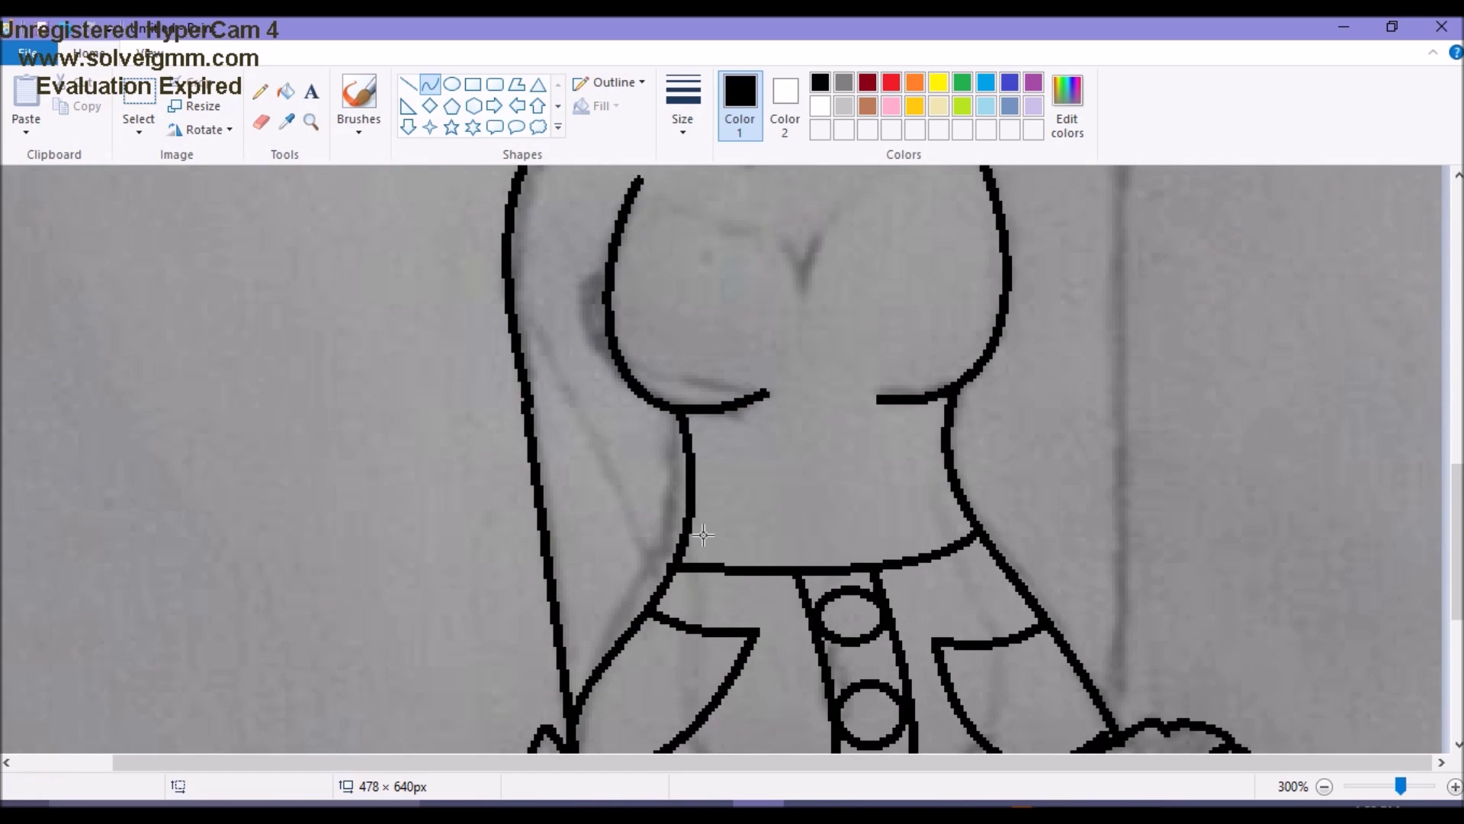
pyautogui.scroll(-3, 690, 488)
pyautogui.scroll(2, 922, 351)
pyautogui.moveTo(831, 385); pyautogui.dragTo(1129, 599)
pyautogui.moveTo(980, 492); pyautogui.dragTo(923, 245)
pyautogui.moveTo(1128, 320); pyautogui.dragTo(1144, 222)
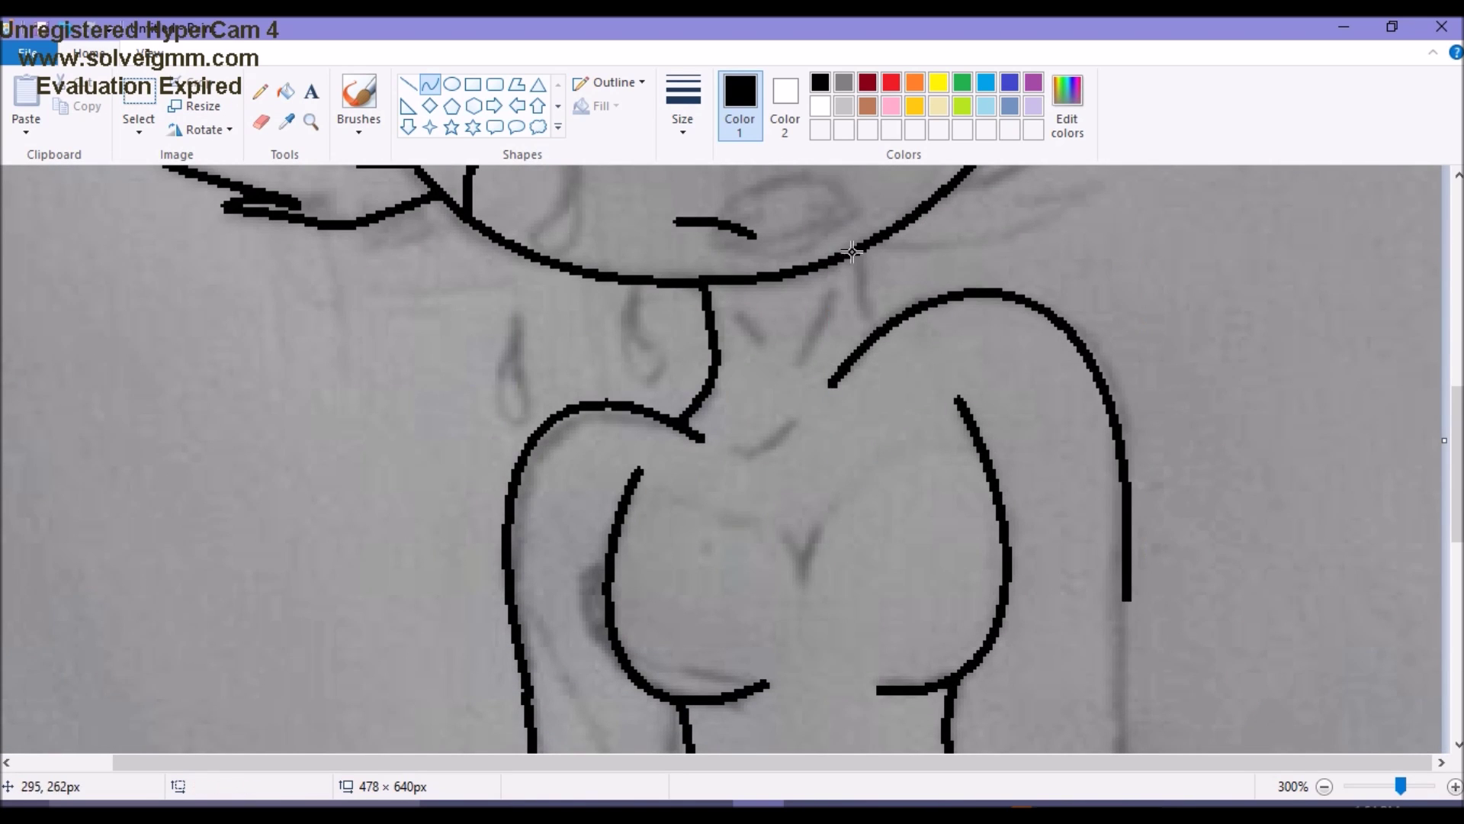
pyautogui.moveTo(635, 470); pyautogui.dragTo(982, 416)
pyautogui.press('Escape')
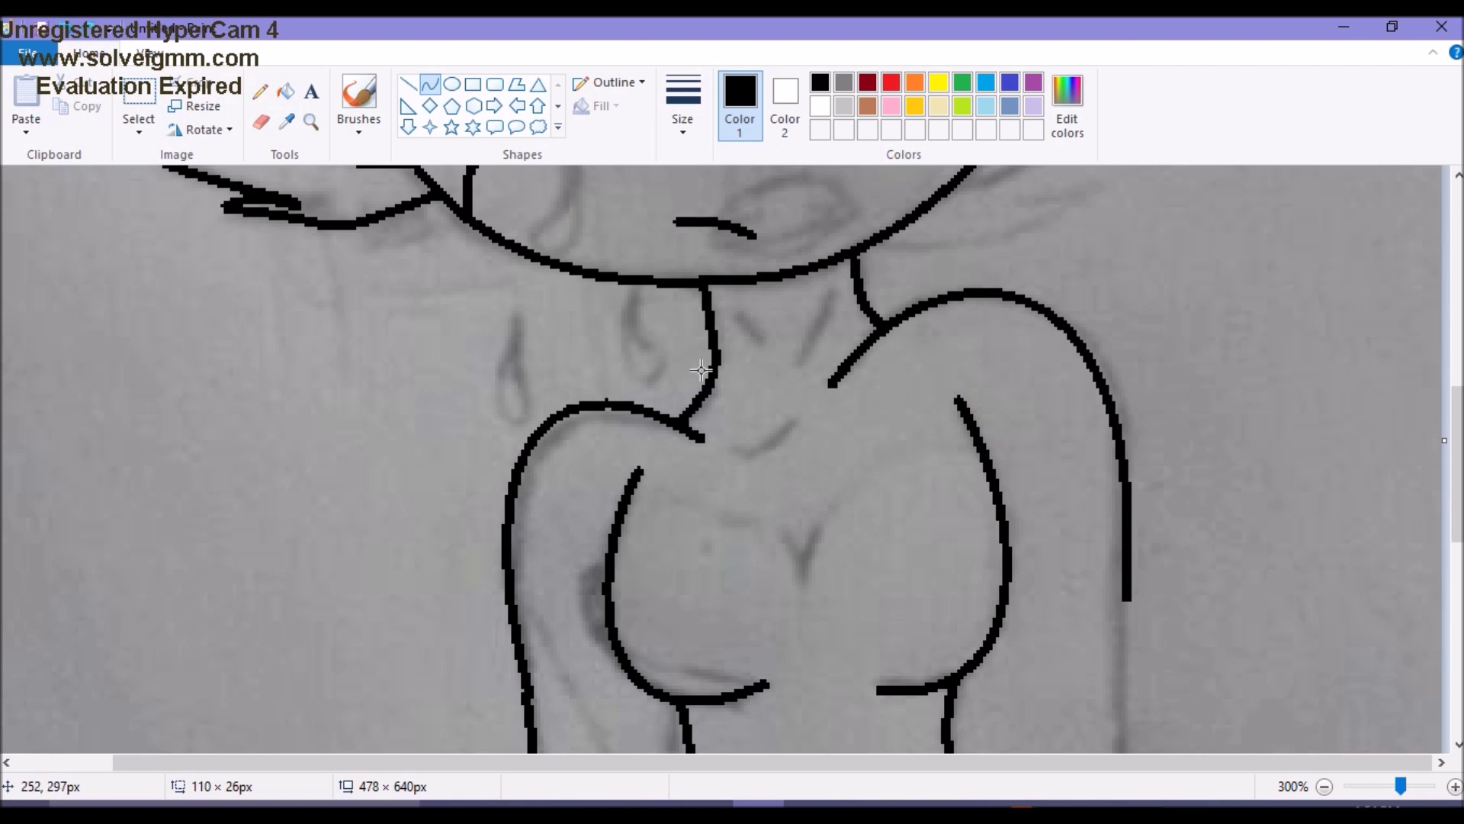
# Draw two curved sleeve lines across the left arm.
pyautogui.scroll(-4, 526, 328)
pyautogui.moveTo(513, 293); pyautogui.dragTo(602, 320)
pyautogui.click(548, 314)
pyautogui.moveTo(528, 425)
pyautogui.mouseDown()
pyautogui.moveTo(694, 446)
pyautogui.moveTo(610, 456)
pyautogui.mouseUp()
# Extend the right arm's outer edge down to the hip and draw two sleeve lines across the arm.
pyautogui.moveTo(1125, 309); pyautogui.dragTo(1118, 687)
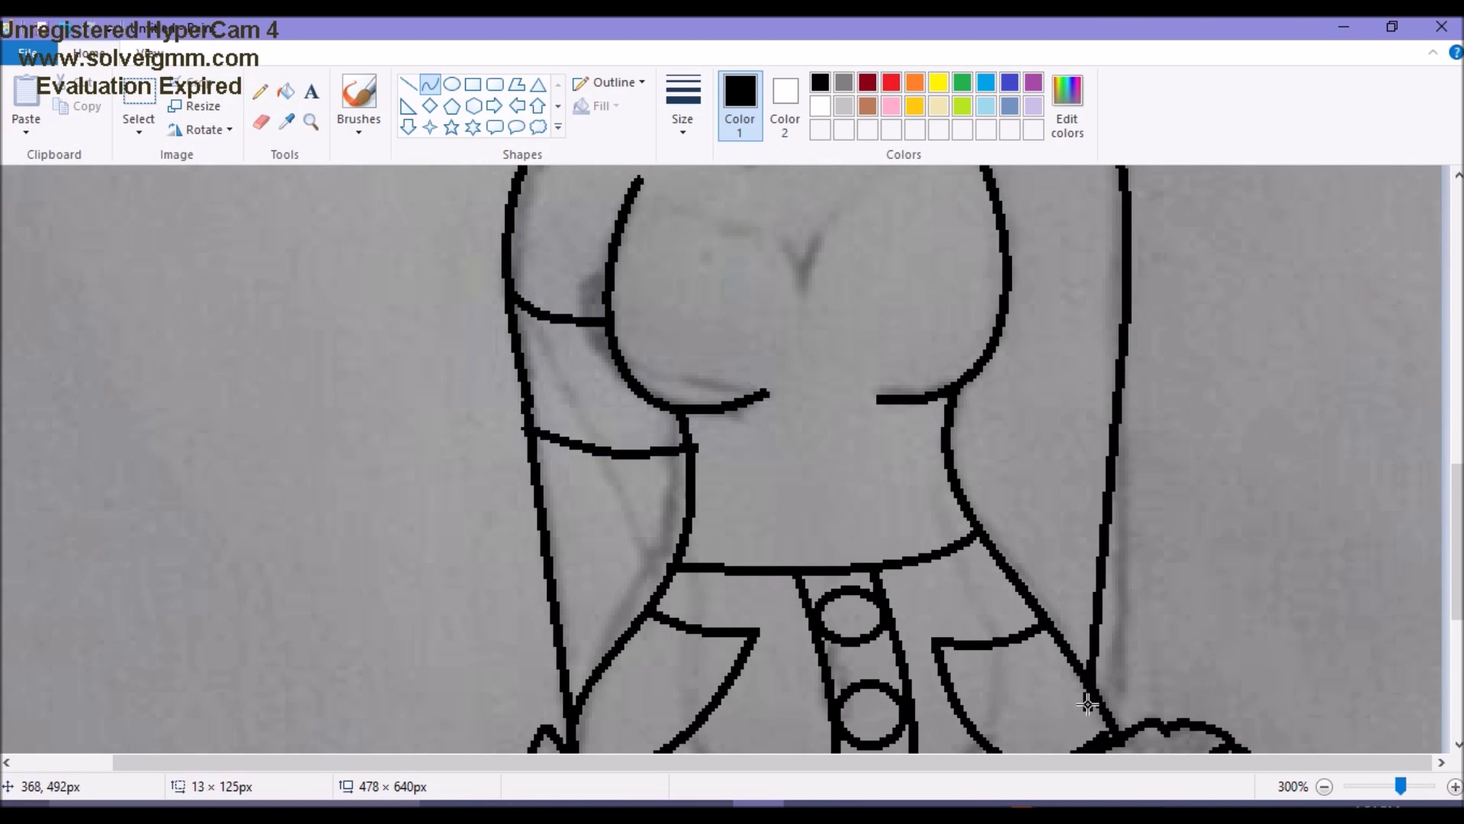
pyautogui.moveTo(1102, 503); pyautogui.dragTo(1122, 488)
pyautogui.scroll(2, 832, 508)
pyautogui.click(1070, 444)
pyautogui.moveTo(949, 584); pyautogui.dragTo(1121, 587)
# Draw the armhole seams on both shoulders and an angular neckline with a small fold at its centre.
pyautogui.scroll(2, 751, 419)
pyautogui.moveTo(915, 312); pyautogui.dragTo(964, 404)
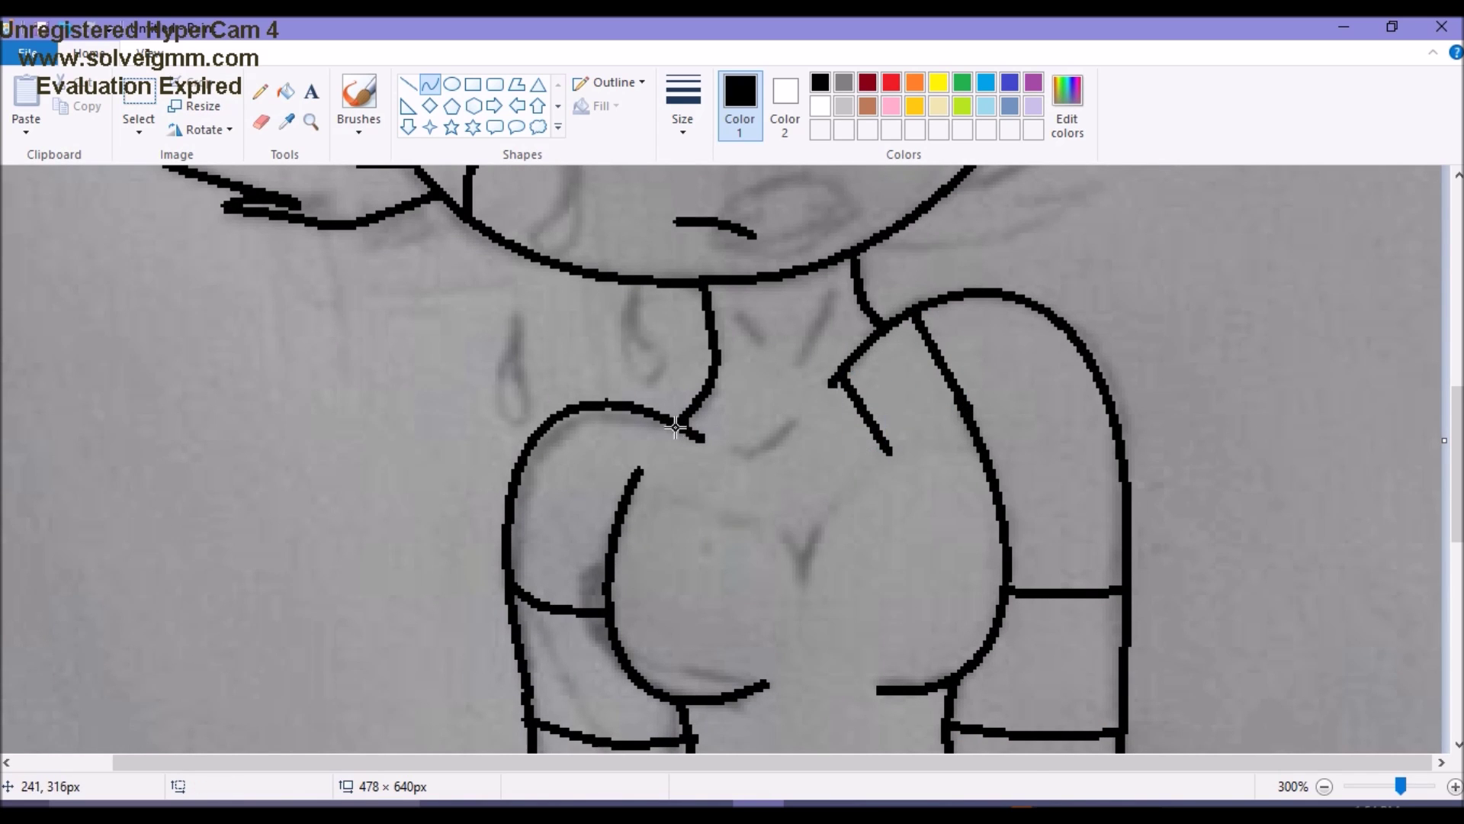
pyautogui.moveTo(610, 404); pyautogui.dragTo(608, 526)
pyautogui.click(598, 473)
pyautogui.moveTo(895, 455); pyautogui.dragTo(671, 496)
pyautogui.moveTo(785, 488)
pyautogui.mouseDown()
pyautogui.moveTo(801, 534)
pyautogui.moveTo(801, 505)
pyautogui.mouseUp()
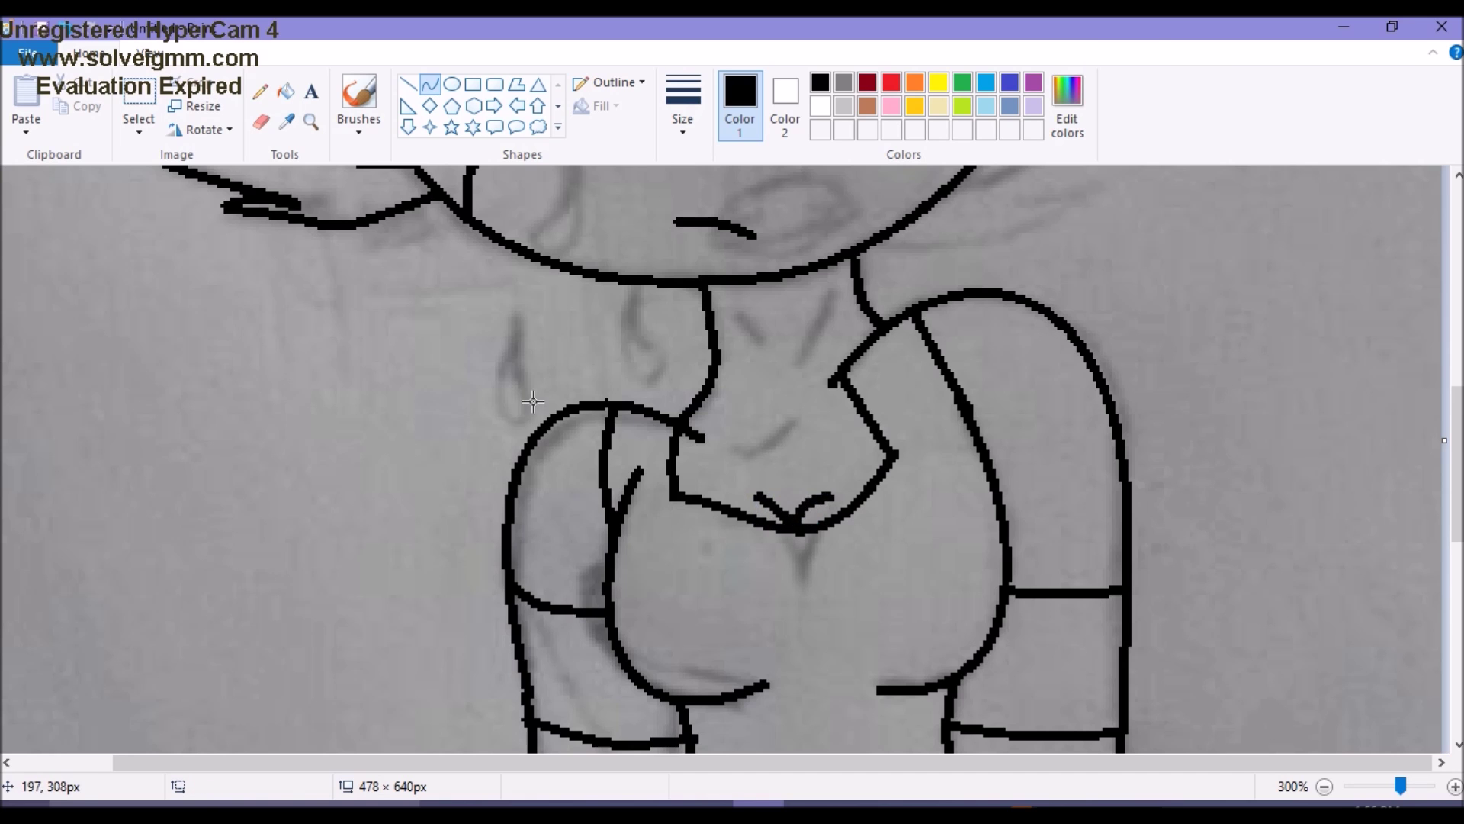
# Draw a second curved line across the waist above the first one to form a belt band.
pyautogui.scroll(-2, 641, 484)
pyautogui.moveTo(690, 605); pyautogui.dragTo(949, 581)
pyautogui.moveTo(820, 590); pyautogui.dragTo(823, 610)
pyautogui.scroll(-3, 823, 610)
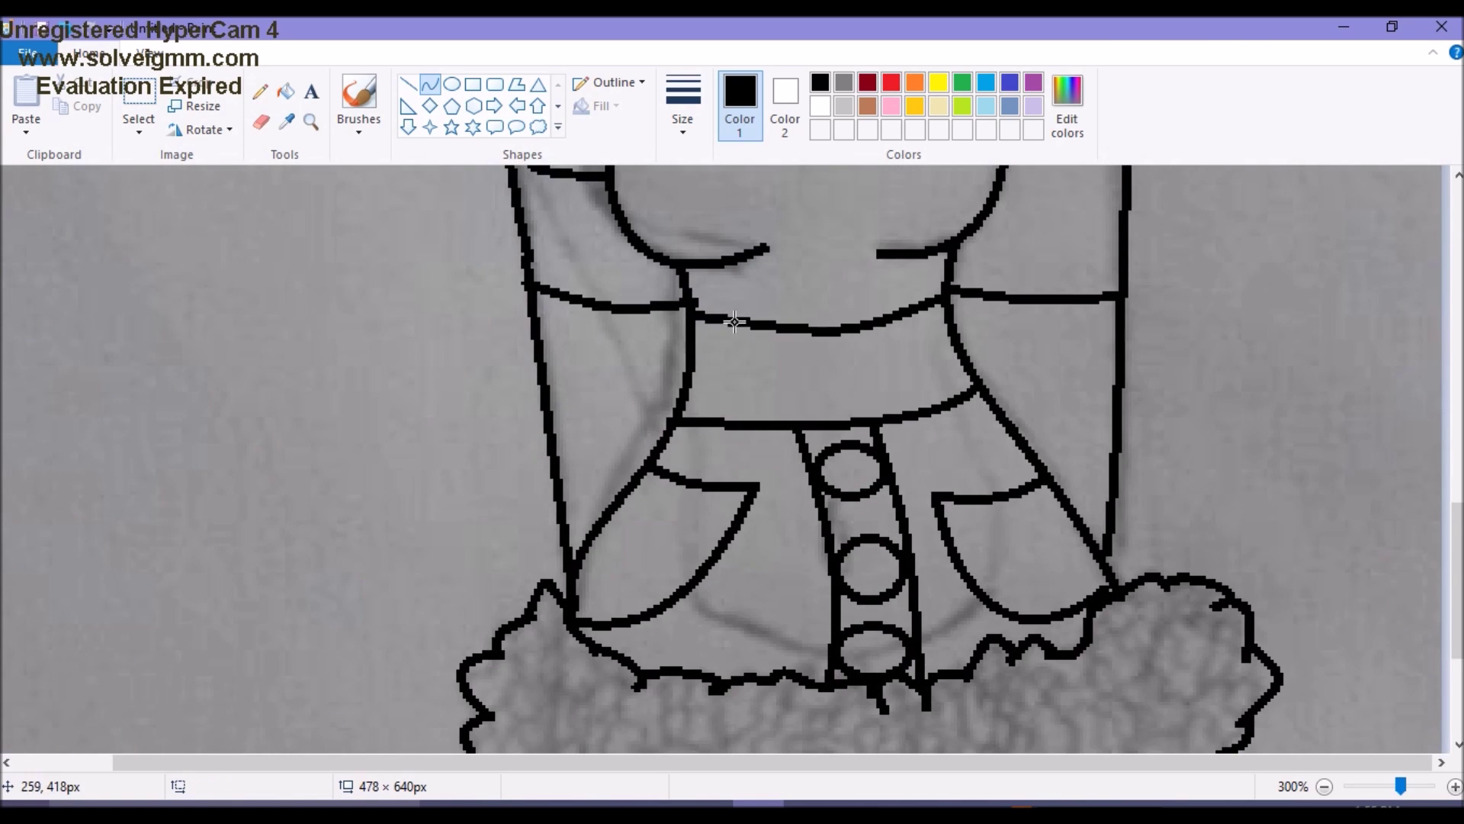
# Trace the right ear's upper and lower edges and the right side of the face with curves.
pyautogui.scroll(10, 946, 344)
pyautogui.moveTo(1075, 313)
pyautogui.mouseDown()
pyautogui.moveTo(1258, 526)
pyautogui.moveTo(965, 758)
pyautogui.mouseUp()
pyautogui.scroll(-3, 1106, 678)
pyautogui.moveTo(1129, 358)
pyautogui.mouseDown()
pyautogui.moveTo(959, 480)
pyautogui.moveTo(877, 457)
pyautogui.mouseUp()
pyautogui.scroll(3, 873, 472)
pyautogui.moveTo(1077, 370); pyautogui.dragTo(1067, 598)
pyautogui.moveTo(1087, 488); pyautogui.dragTo(1095, 500)
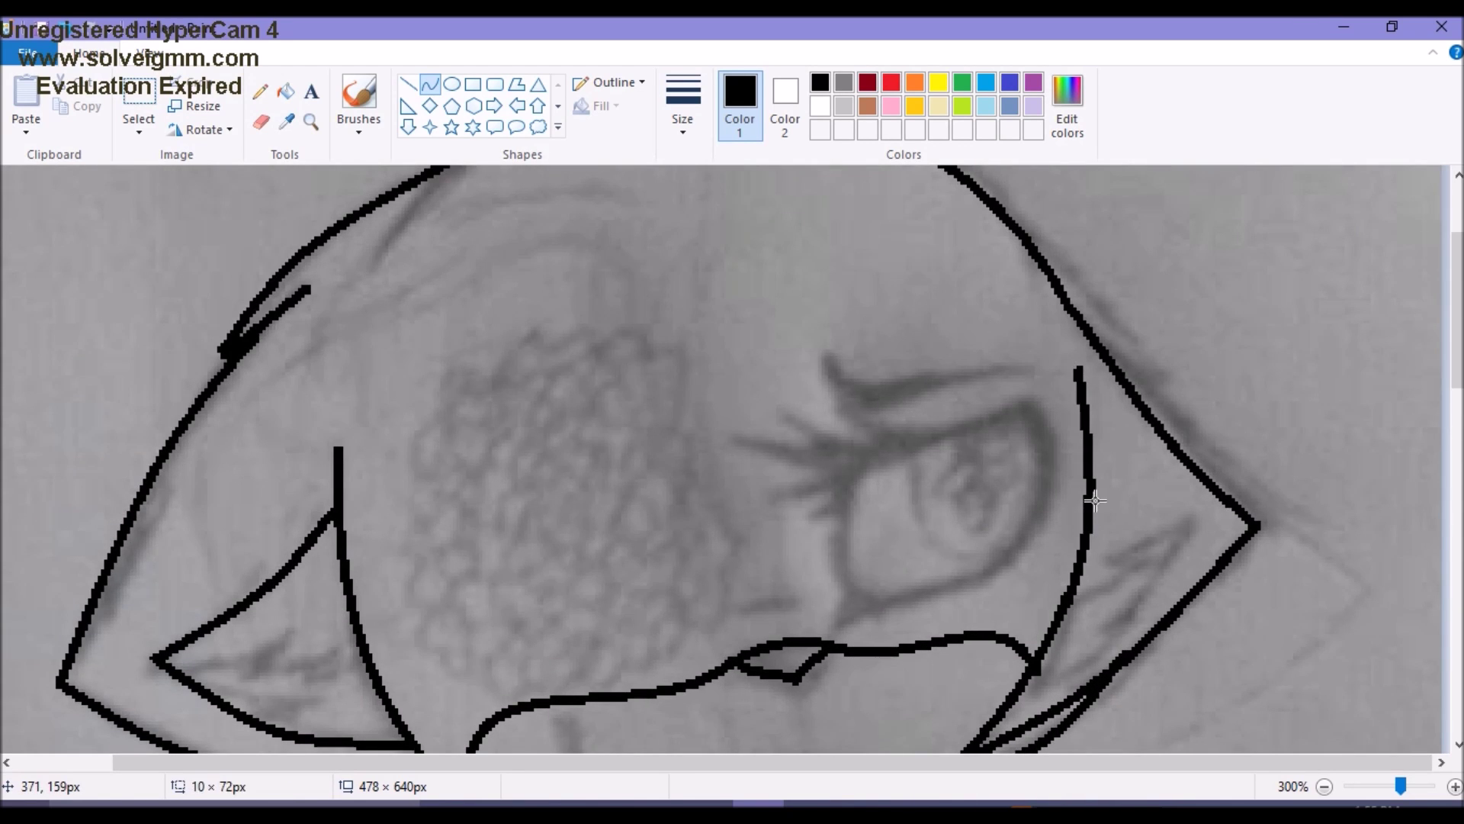
# Draw two short slanted crease lines on the neck.
pyautogui.scroll(-5, 785, 434)
pyautogui.moveTo(739, 464); pyautogui.dragTo(774, 501)
pyautogui.moveTo(839, 438); pyautogui.dragTo(789, 523)
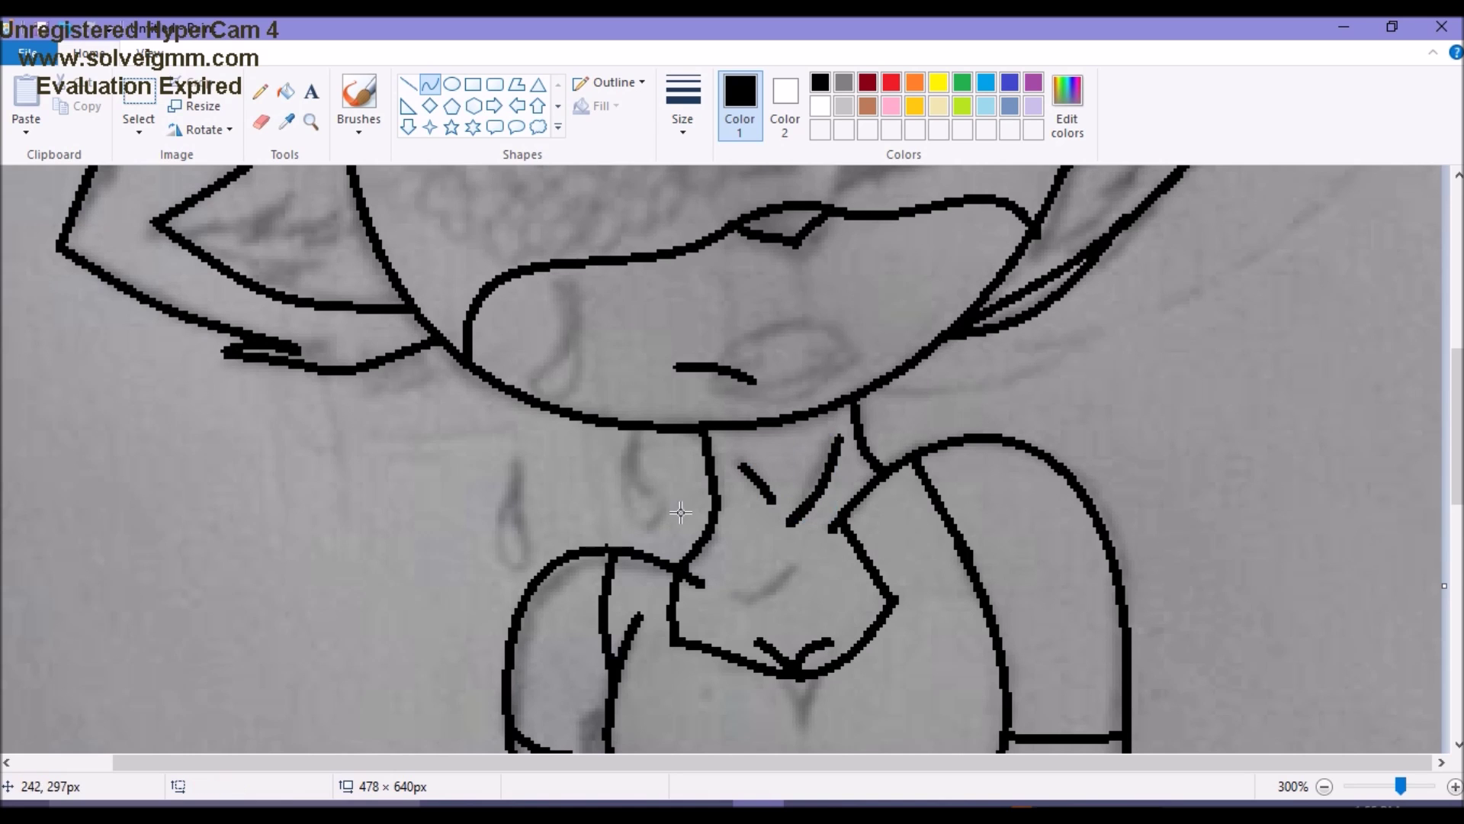
# Zoom out to 200% and trace the fluffy patch over the left eye with a closed ring of scalloped curves.
pyautogui.scroll(9, 681, 458)
pyautogui.click(311, 121)
pyautogui.rightClick(634, 329)
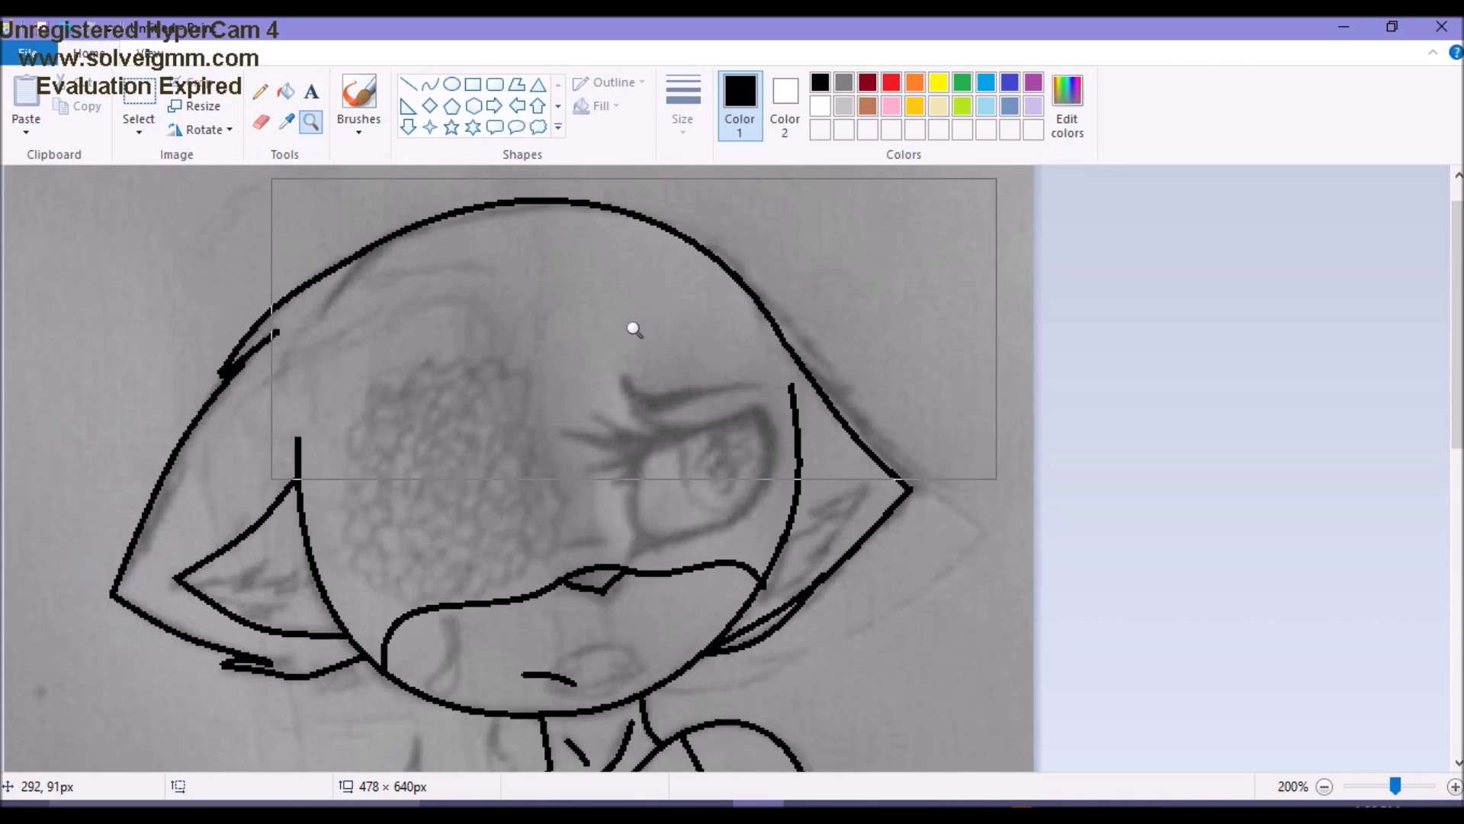
pyautogui.click(430, 84)
pyautogui.scroll(1, 508, 496)
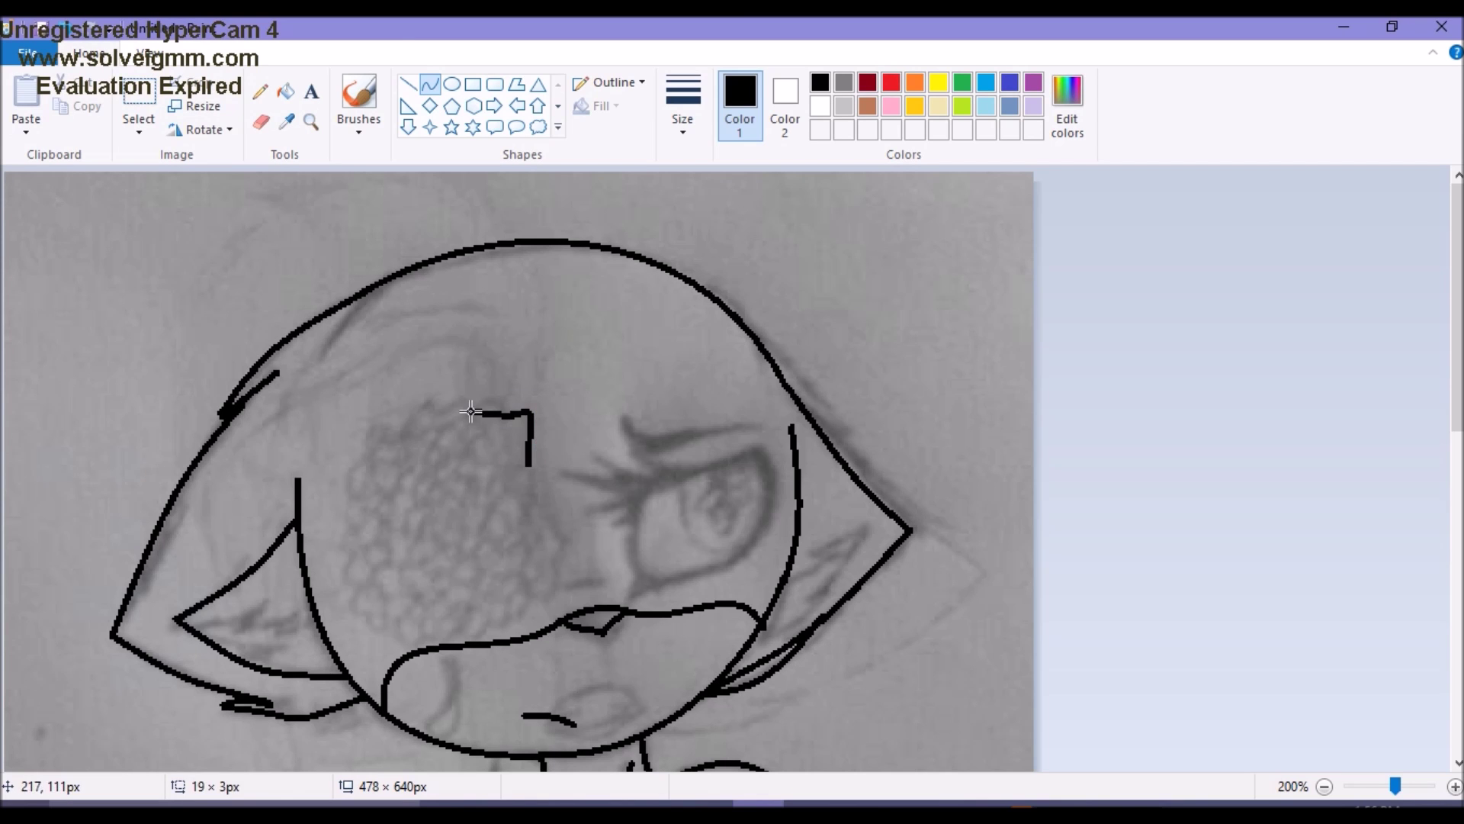
pyautogui.moveTo(429, 415); pyautogui.dragTo(363, 468)
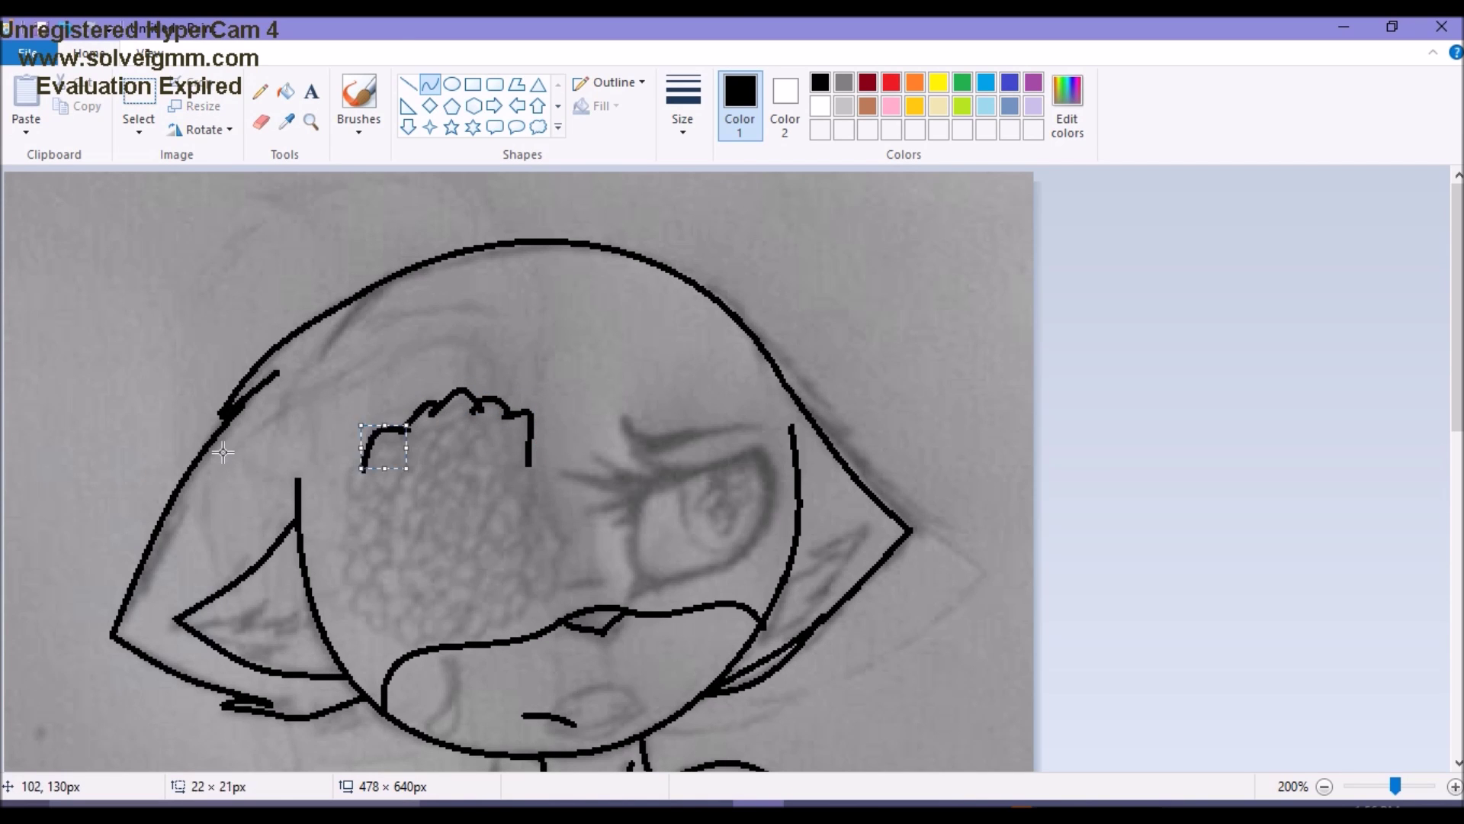
pyautogui.moveTo(546, 516); pyautogui.dragTo(560, 476)
pyautogui.moveTo(344, 548); pyautogui.dragTo(350, 557)
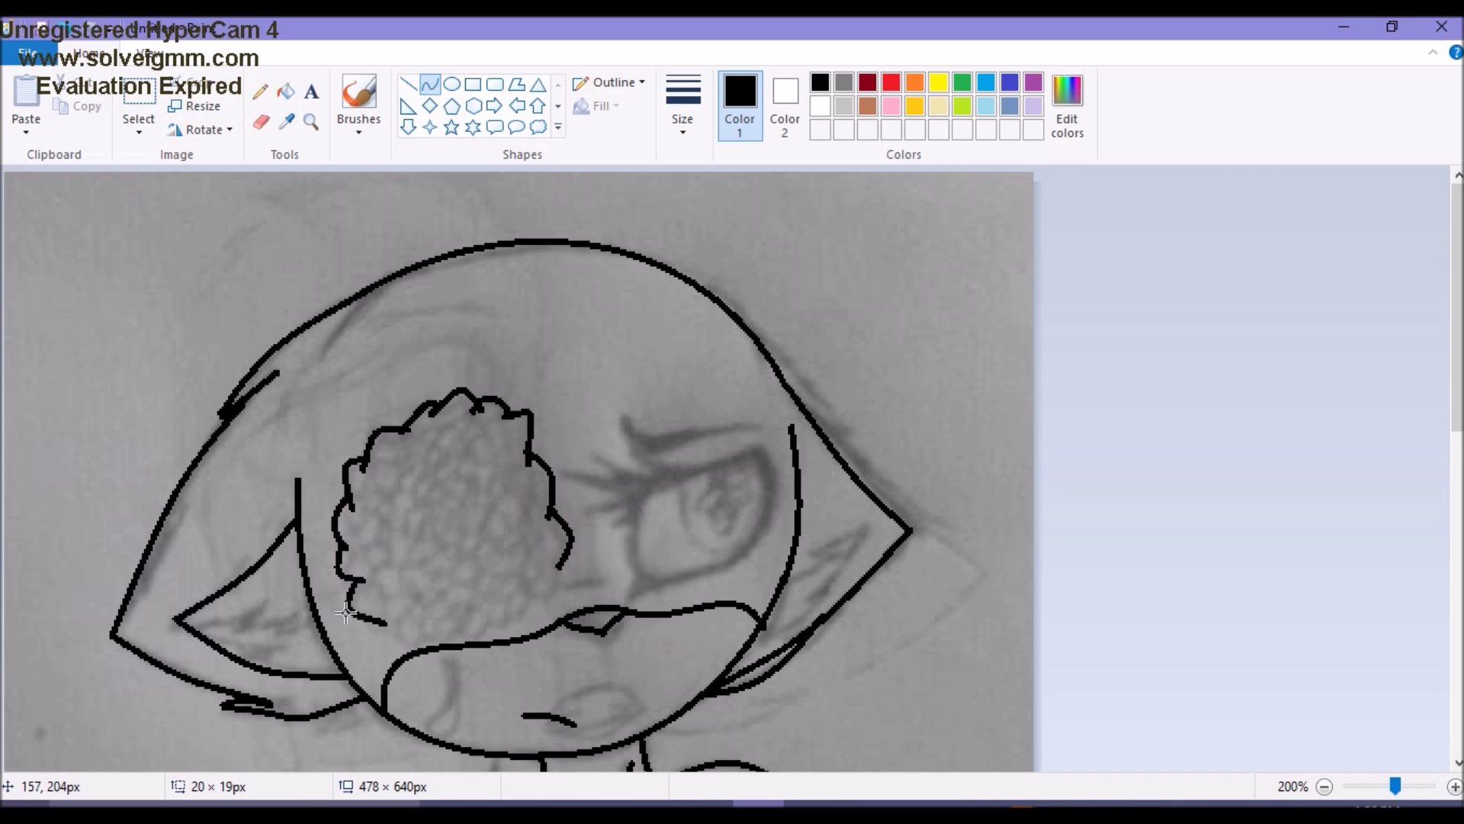
pyautogui.moveTo(371, 625)
pyautogui.mouseDown()
pyautogui.moveTo(446, 626)
pyautogui.moveTo(389, 644)
pyautogui.mouseUp()
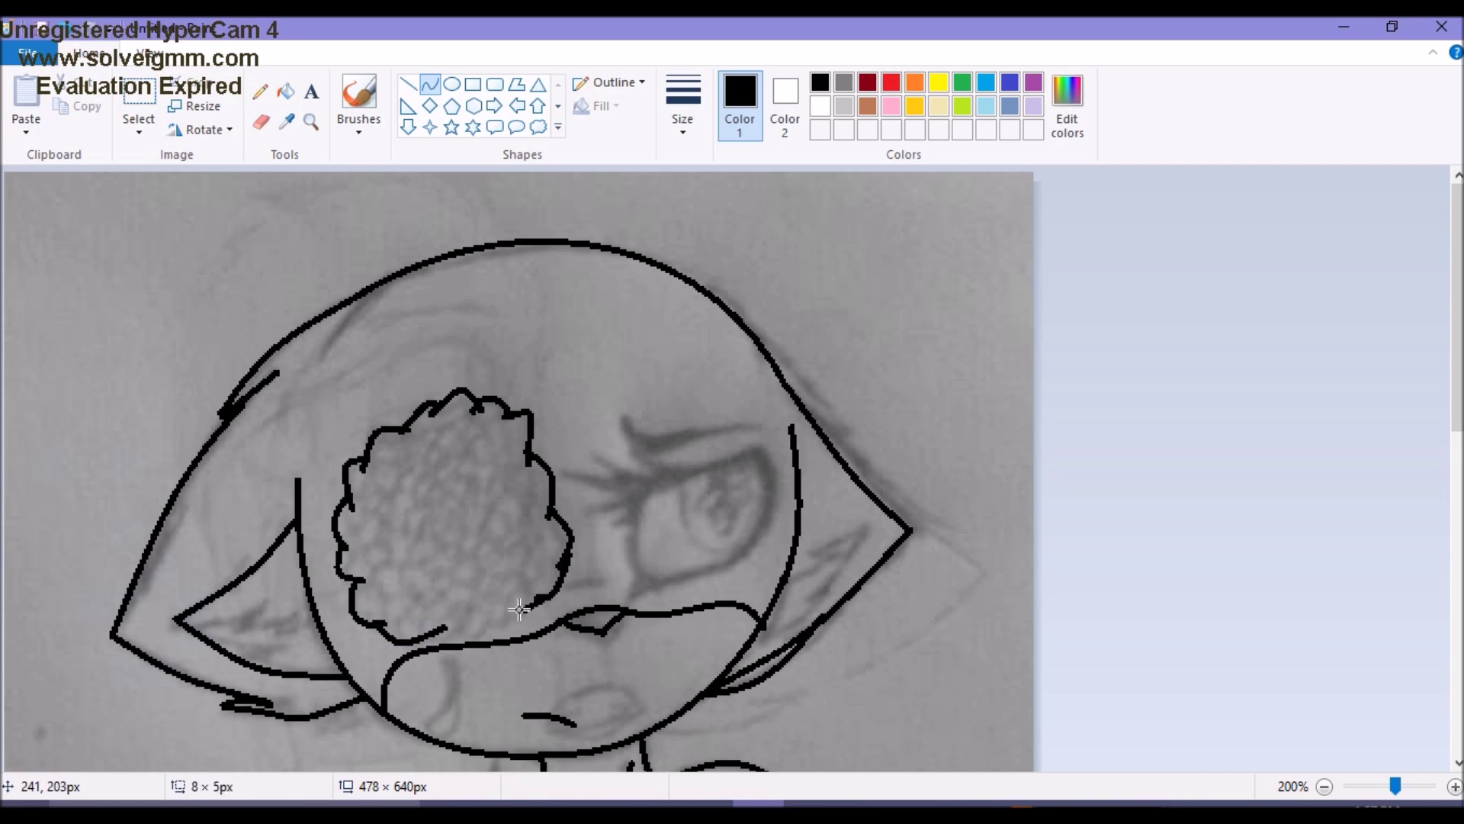
pyautogui.moveTo(501, 618); pyautogui.dragTo(446, 627)
pyautogui.moveTo(473, 624); pyautogui.dragTo(491, 641)
# Draw two vertical lines from the eye patch down to the jaw and start the drops beneath the chin.
pyautogui.scroll(-5, 714, 434)
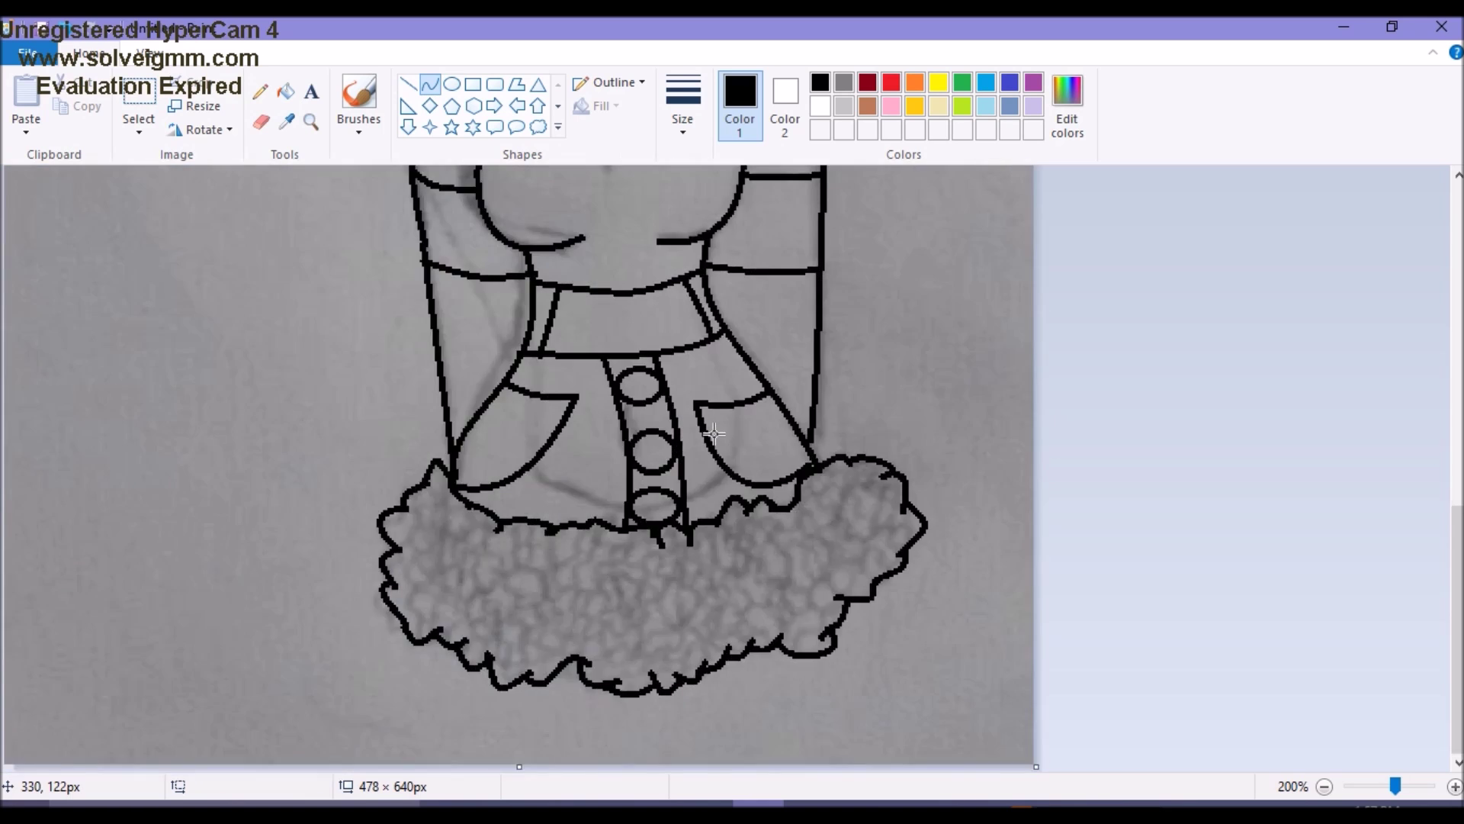
pyautogui.scroll(3, 421, 475)
pyautogui.hotkey('ctrl', 'z')
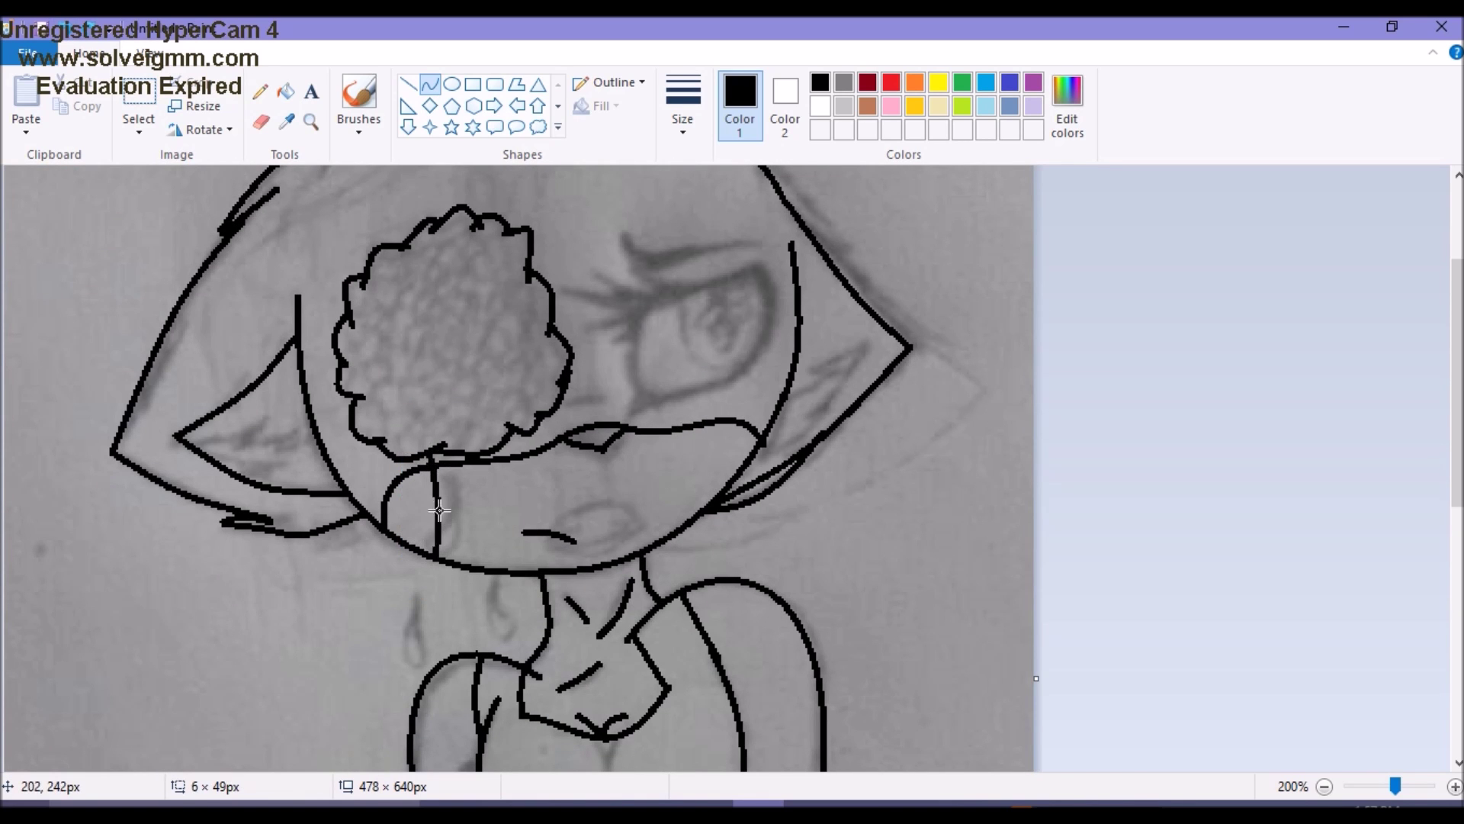
pyautogui.moveTo(481, 559); pyautogui.dragTo(502, 518)
pyautogui.moveTo(413, 654); pyautogui.dragTo(392, 644)
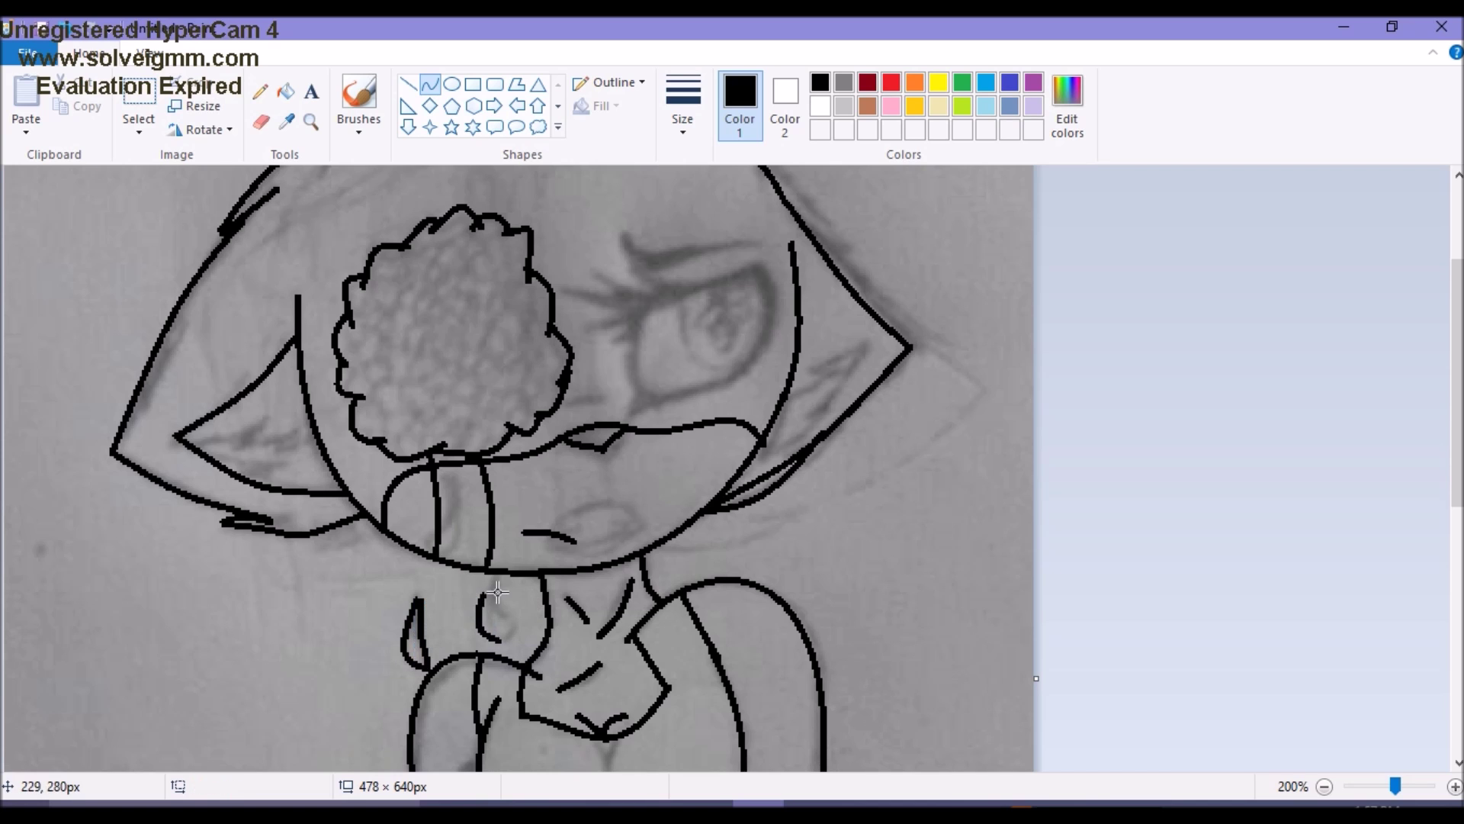
# Draw two narrow crescent shapes inside the fluffy eye patch, one in its upper half and one below.
pyautogui.scroll(2, 290, 226)
pyautogui.scroll(-2, 419, 256)
pyautogui.moveTo(374, 293)
pyautogui.mouseDown()
pyautogui.moveTo(496, 337)
pyautogui.moveTo(374, 292)
pyautogui.mouseUp()
pyautogui.moveTo(524, 318); pyautogui.dragTo(418, 431)
pyautogui.moveTo(473, 374)
pyautogui.mouseDown()
pyautogui.moveTo(517, 319)
pyautogui.moveTo(541, 366)
pyautogui.moveTo(515, 420)
pyautogui.mouseUp()
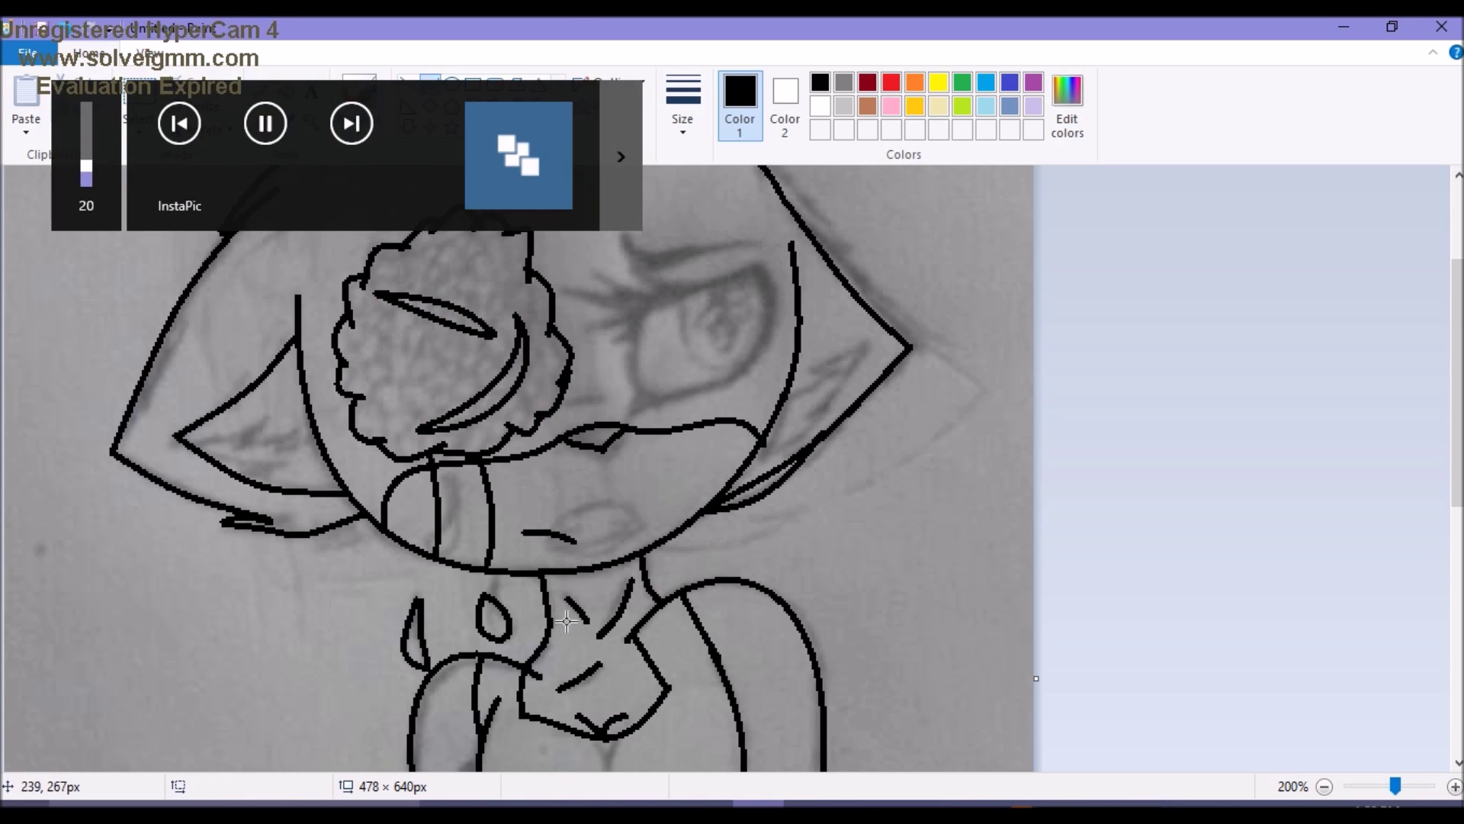
# Trace the slanted inner edge of the right ear with a curve line and return the view to 100%.
pyautogui.scroll(2, 558, 450)
pyautogui.moveTo(859, 491)
pyautogui.mouseDown()
pyautogui.moveTo(830, 573)
pyautogui.moveTo(763, 607)
pyautogui.mouseUp()
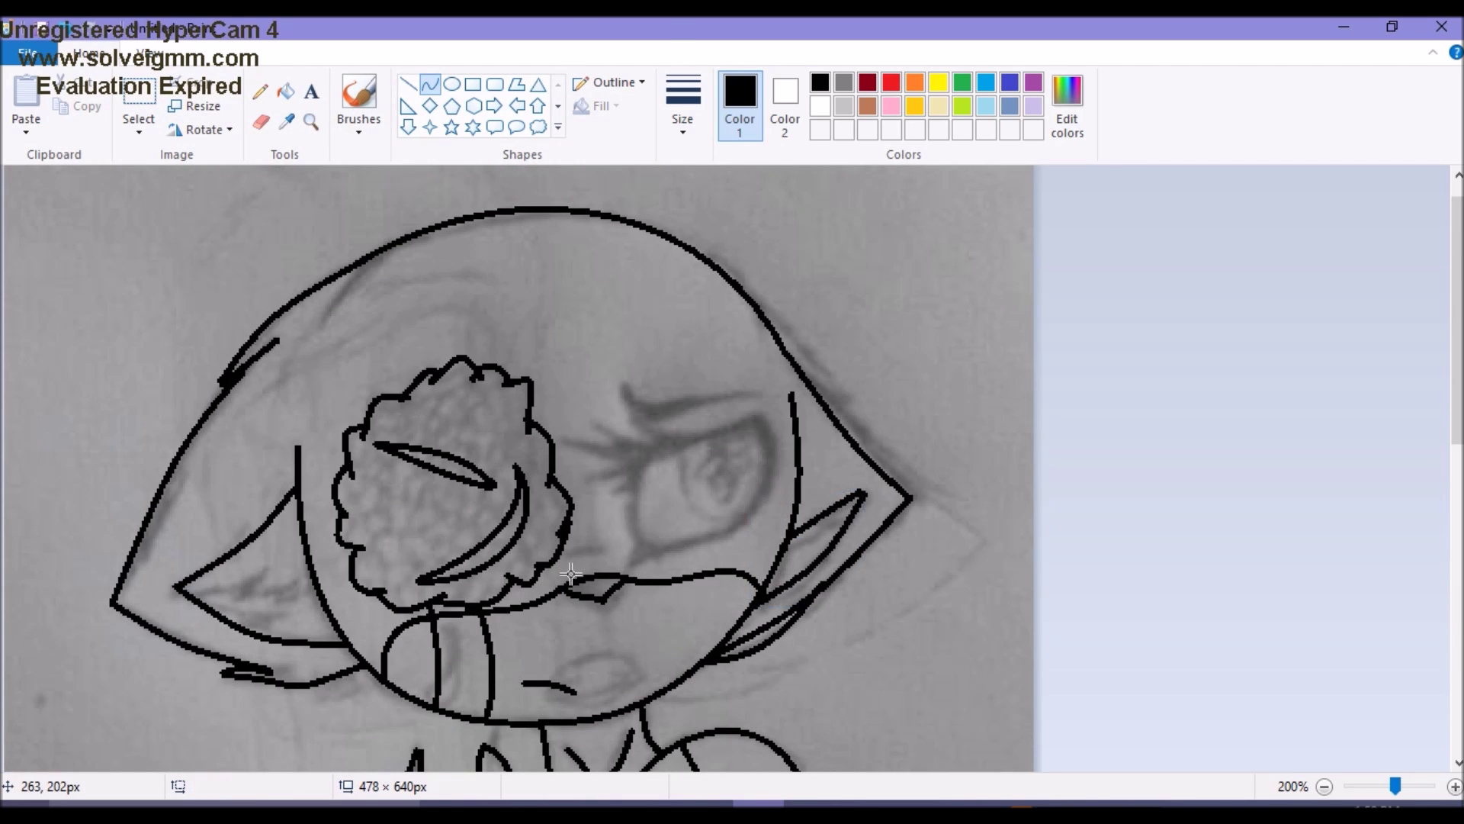
pyautogui.scroll(-6, 580, 562)
pyautogui.click(311, 122)
pyautogui.scroll(5, 534, 381)
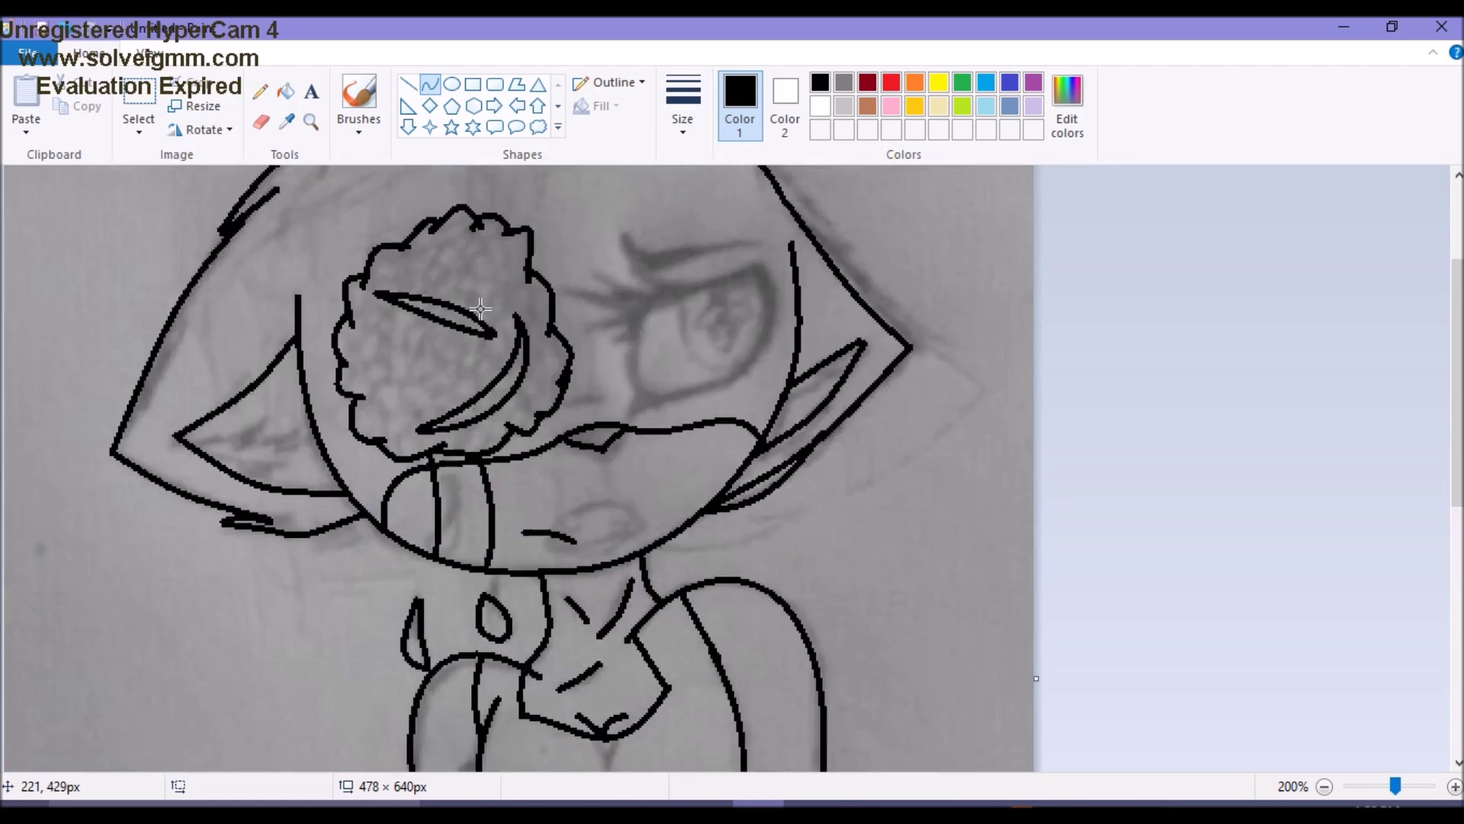
pyautogui.rightClick(552, 304)
pyautogui.click(528, 270)
pyautogui.click(430, 84)
pyautogui.click(311, 122)
pyautogui.rightClick(533, 381)
pyautogui.click(430, 84)
pyautogui.moveTo(134, 273); pyautogui.dragTo(439, 474)
pyautogui.moveTo(229, 413); pyautogui.dragTo(232, 355)
pyautogui.moveTo(406, 330); pyautogui.dragTo(421, 488)
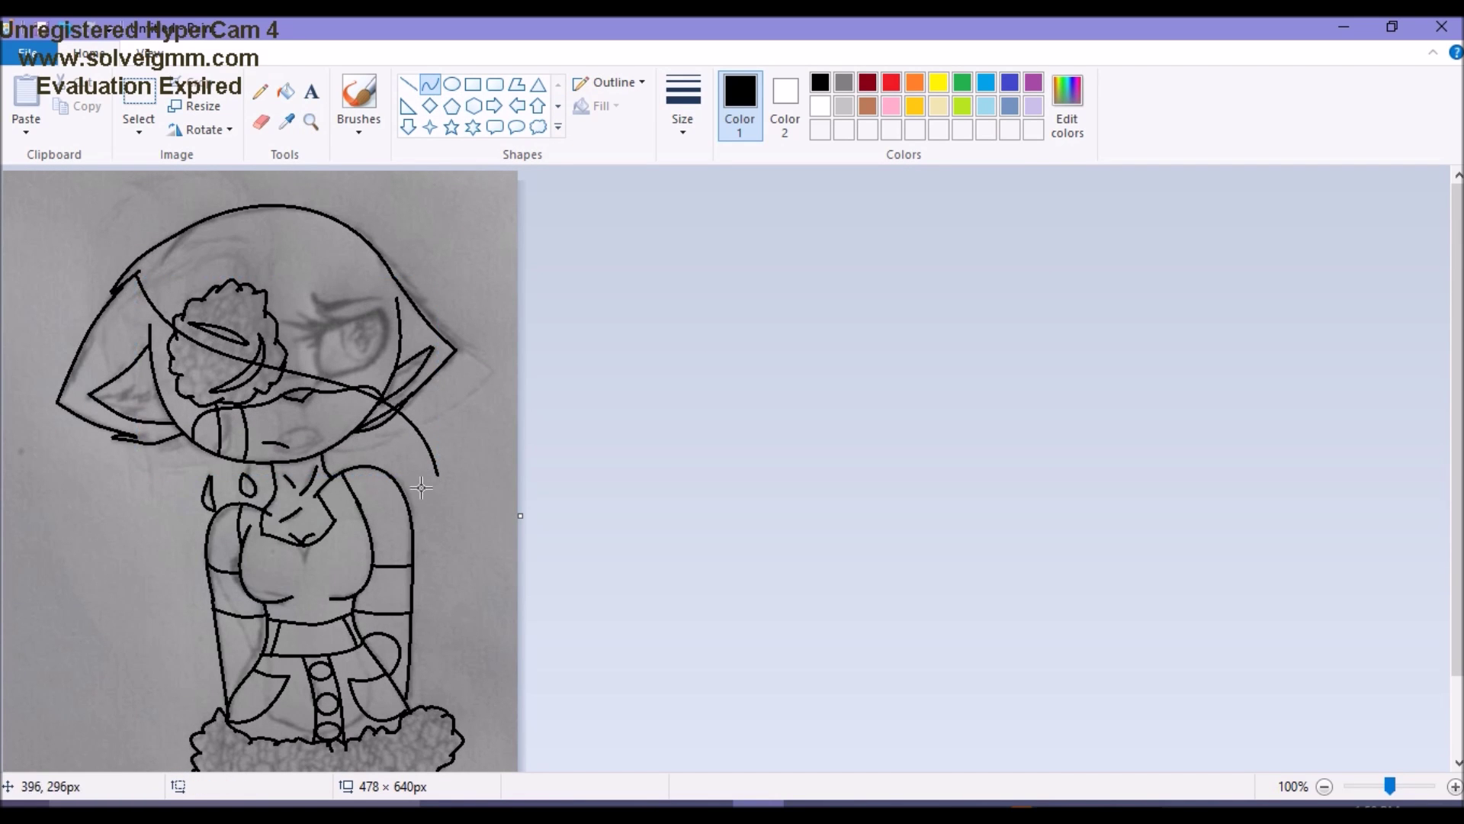
pyautogui.hotkey('ctrl', 'z')
# Outline the hair with a sweeping fringe across the face and a dome above the head, and draw the braid's wavy left edge.
pyautogui.moveTo(129, 265); pyautogui.dragTo(439, 485)
pyautogui.moveTo(343, 415); pyautogui.dragTo(203, 107)
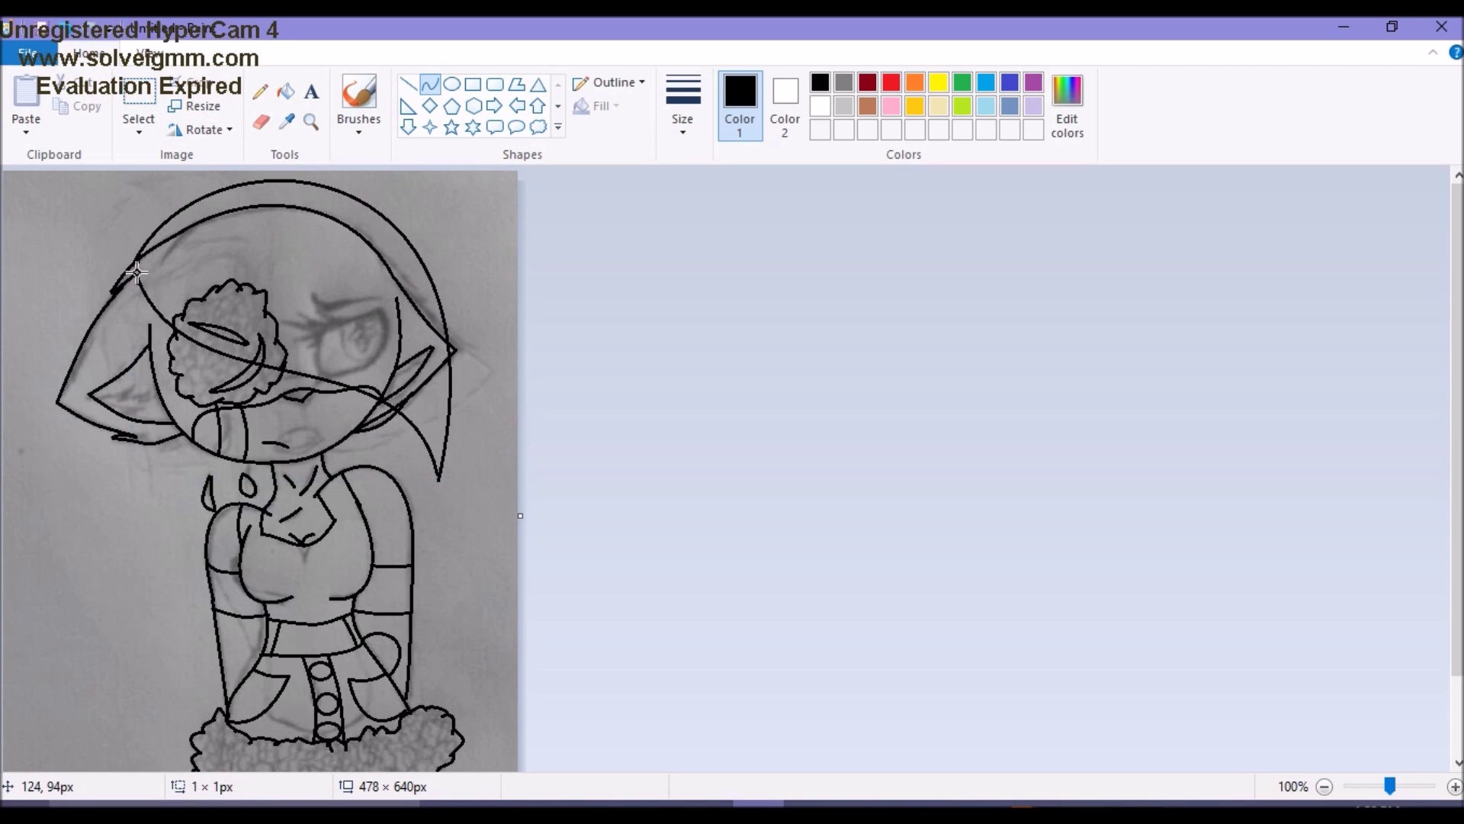
pyautogui.moveTo(107, 326); pyautogui.dragTo(135, 329)
pyautogui.moveTo(140, 490)
pyautogui.mouseDown()
pyautogui.moveTo(133, 467)
pyautogui.moveTo(139, 657)
pyautogui.mouseUp()
pyautogui.moveTo(126, 568); pyautogui.dragTo(132, 531)
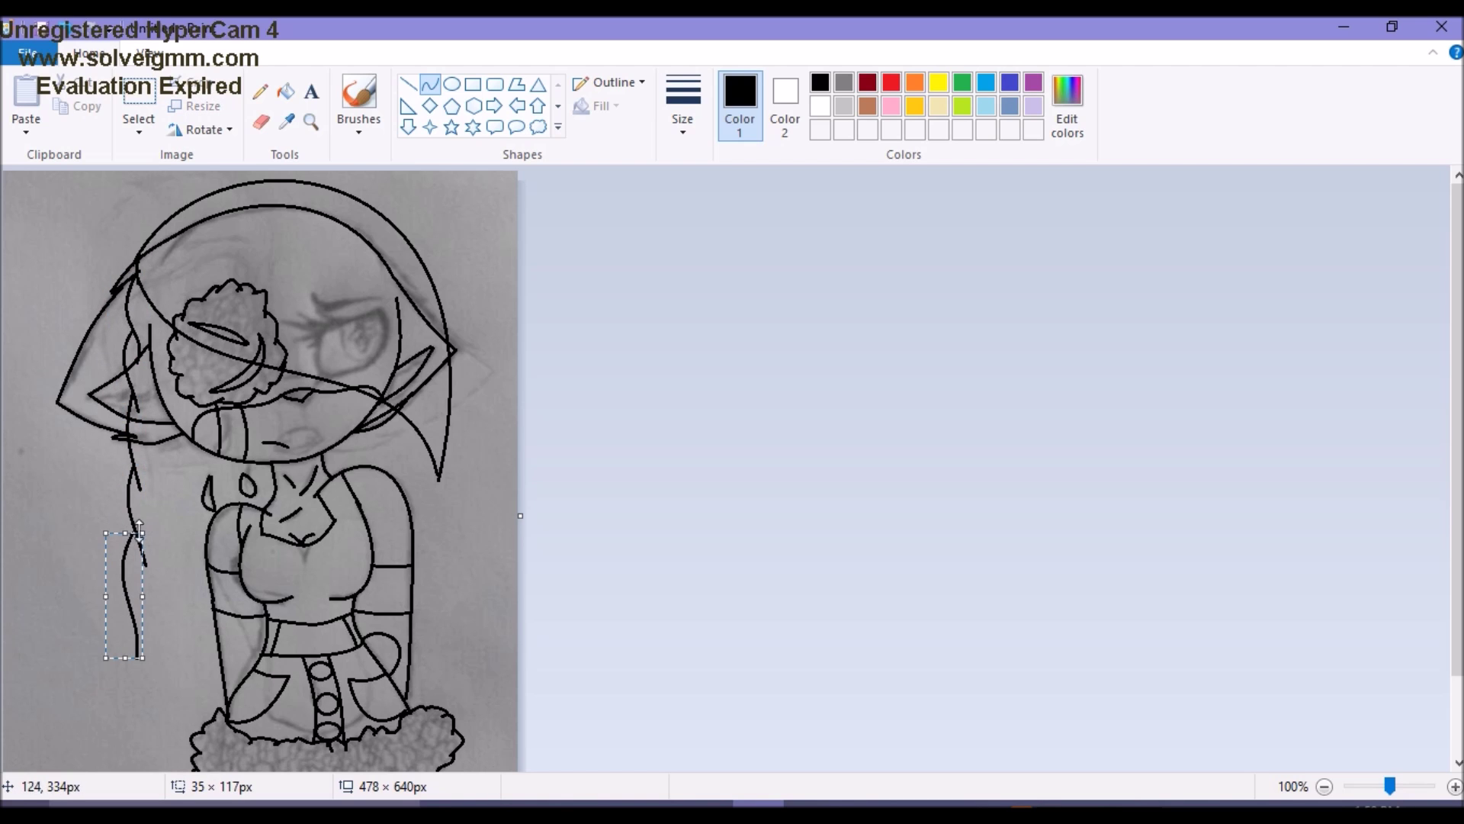
# Draw the wavy right edge of the braid and close it at a pointed lower tip.
pyautogui.scroll(-3, 175, 236)
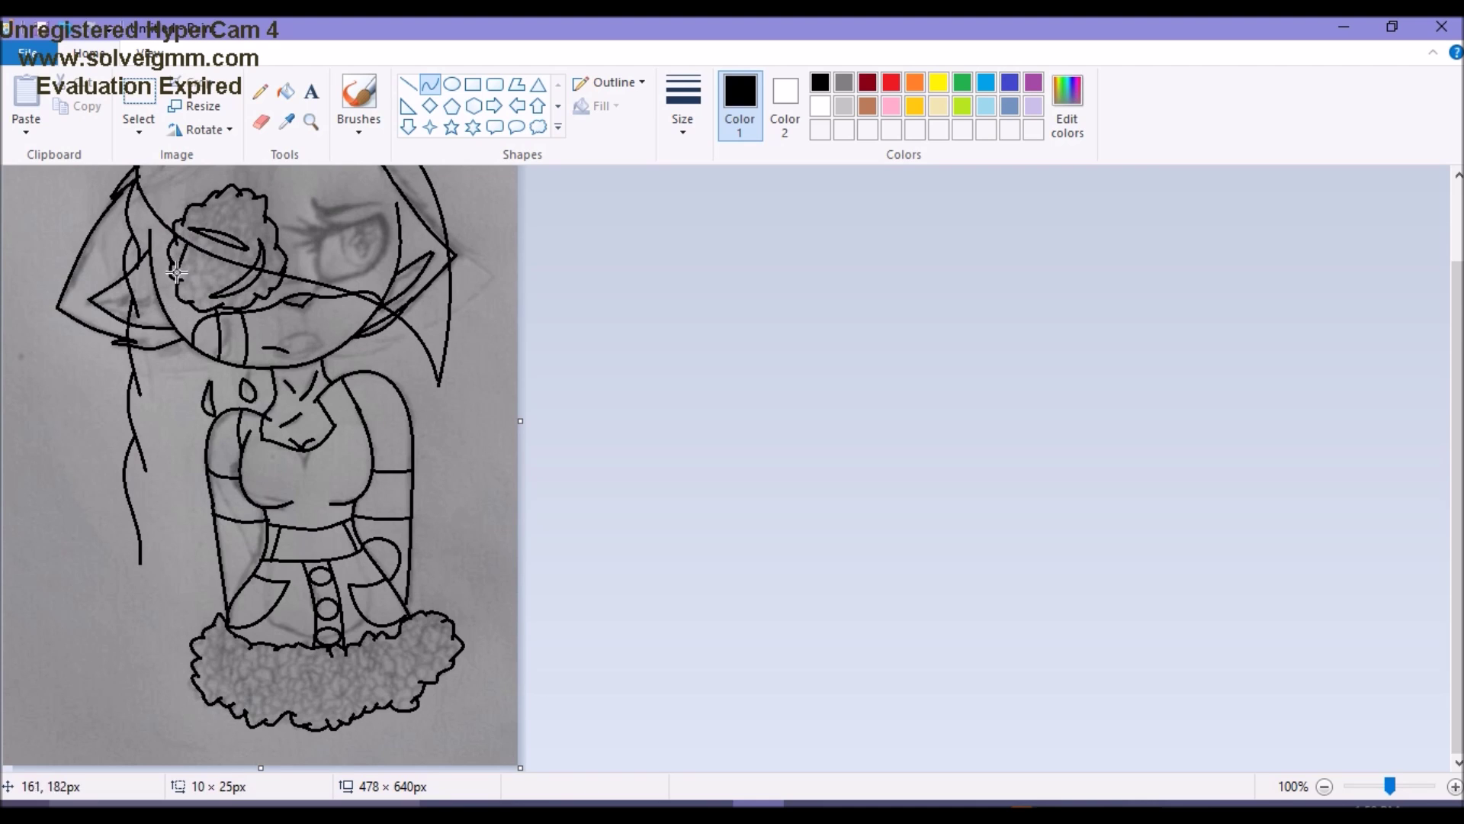
pyautogui.moveTo(212, 275); pyautogui.dragTo(169, 402)
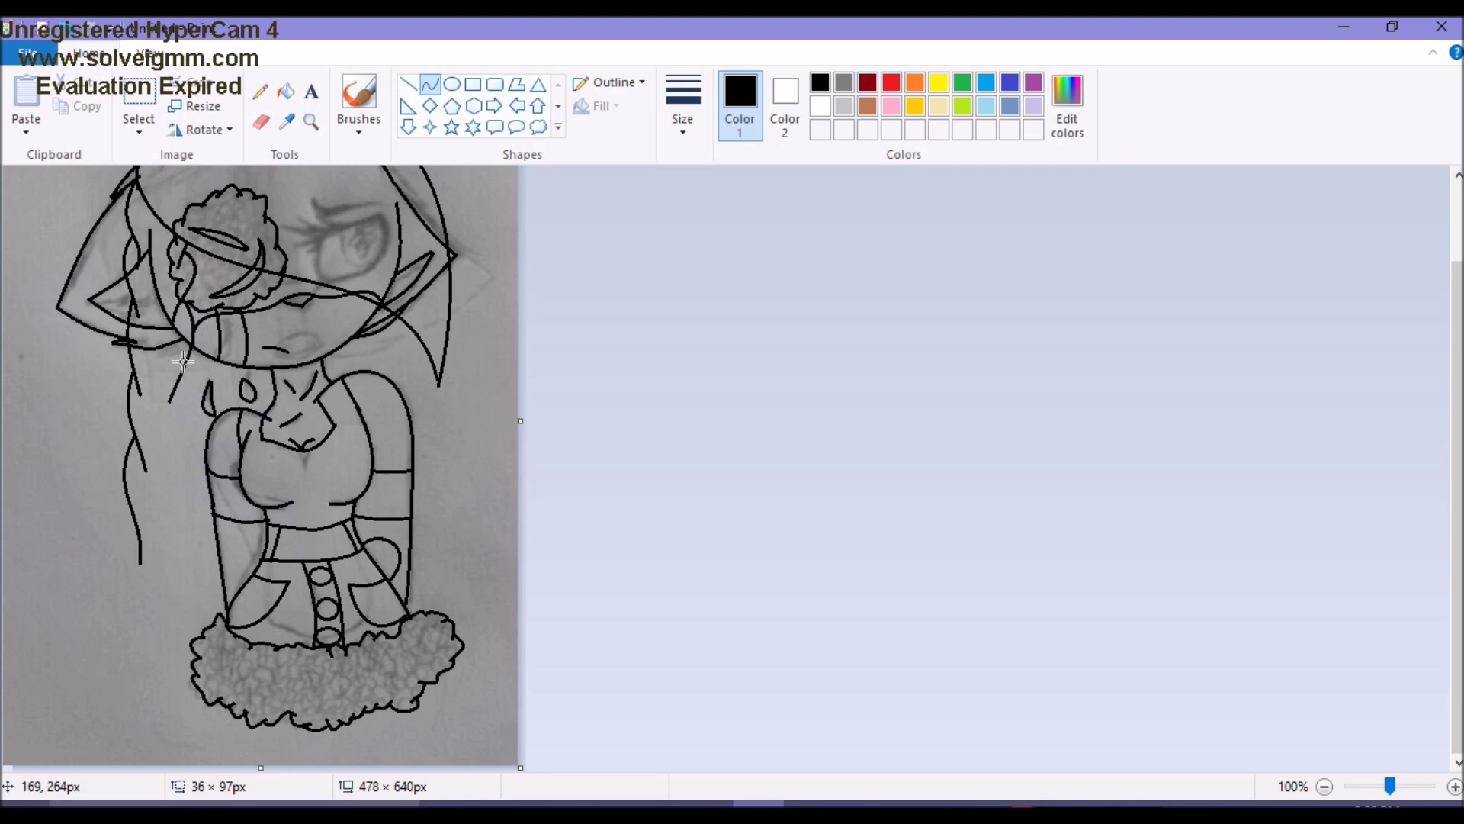
pyautogui.moveTo(180, 472); pyautogui.dragTo(162, 470)
pyautogui.moveTo(139, 564); pyautogui.dragTo(164, 526)
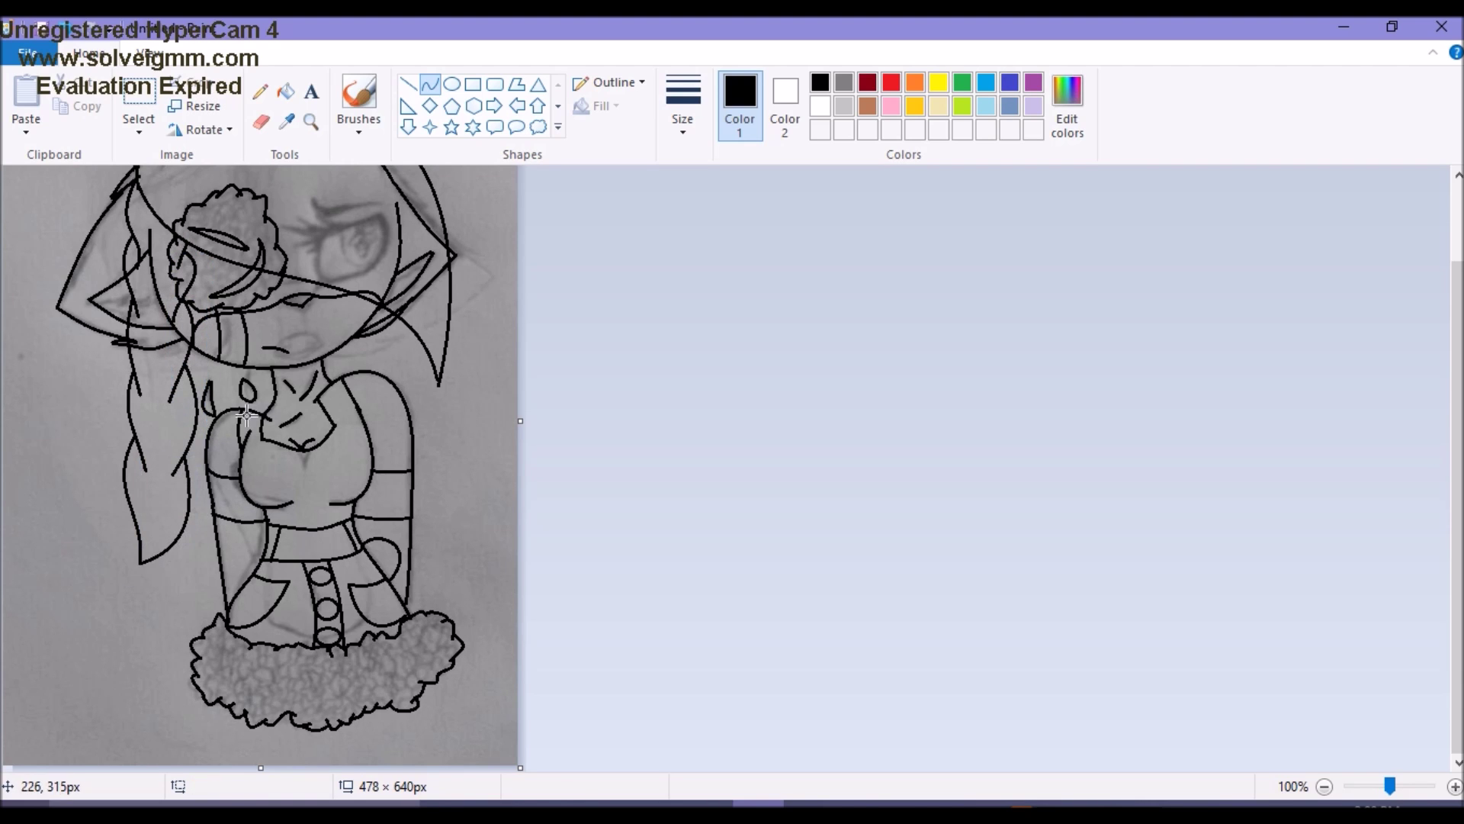
# Select the whole picture and invert its colors.
pyautogui.scroll(3, 324, 390)
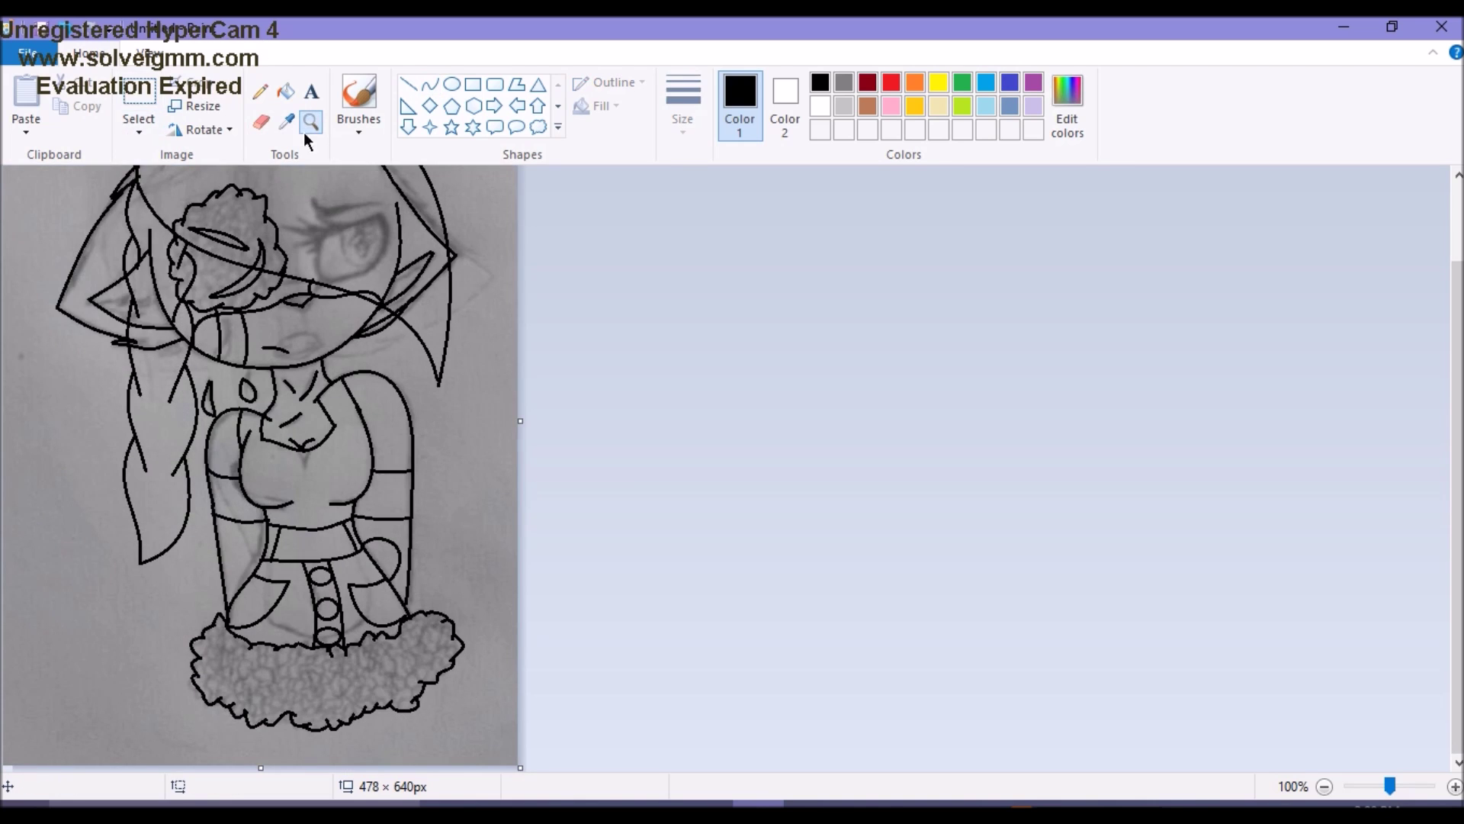
pyautogui.click(138, 99)
pyautogui.rightClick(114, 261)
pyautogui.click(144, 372)
pyautogui.rightClick(60, 416)
pyautogui.click(151, 645)
# Convert the picture to black and white in the image properties.
pyautogui.click(27, 54)
pyautogui.click(166, 488)
pyautogui.click(755, 407)
pyautogui.click(769, 555)
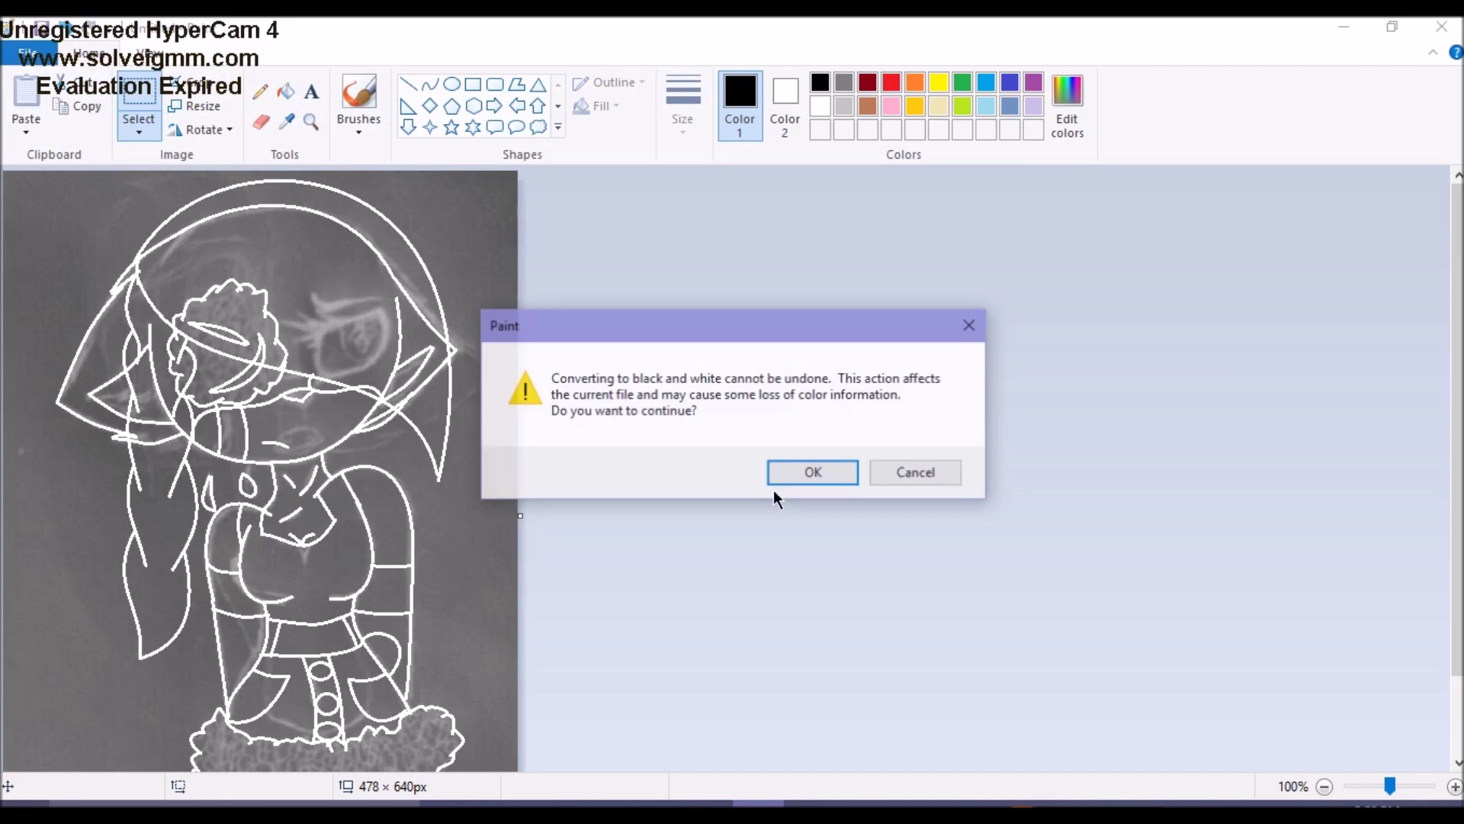
pyautogui.click(811, 471)
# Return the image properties to color and invert the whole picture back to black lines on white.
pyautogui.click(27, 53)
pyautogui.click(166, 488)
pyautogui.click(769, 555)
pyautogui.rightClick(122, 242)
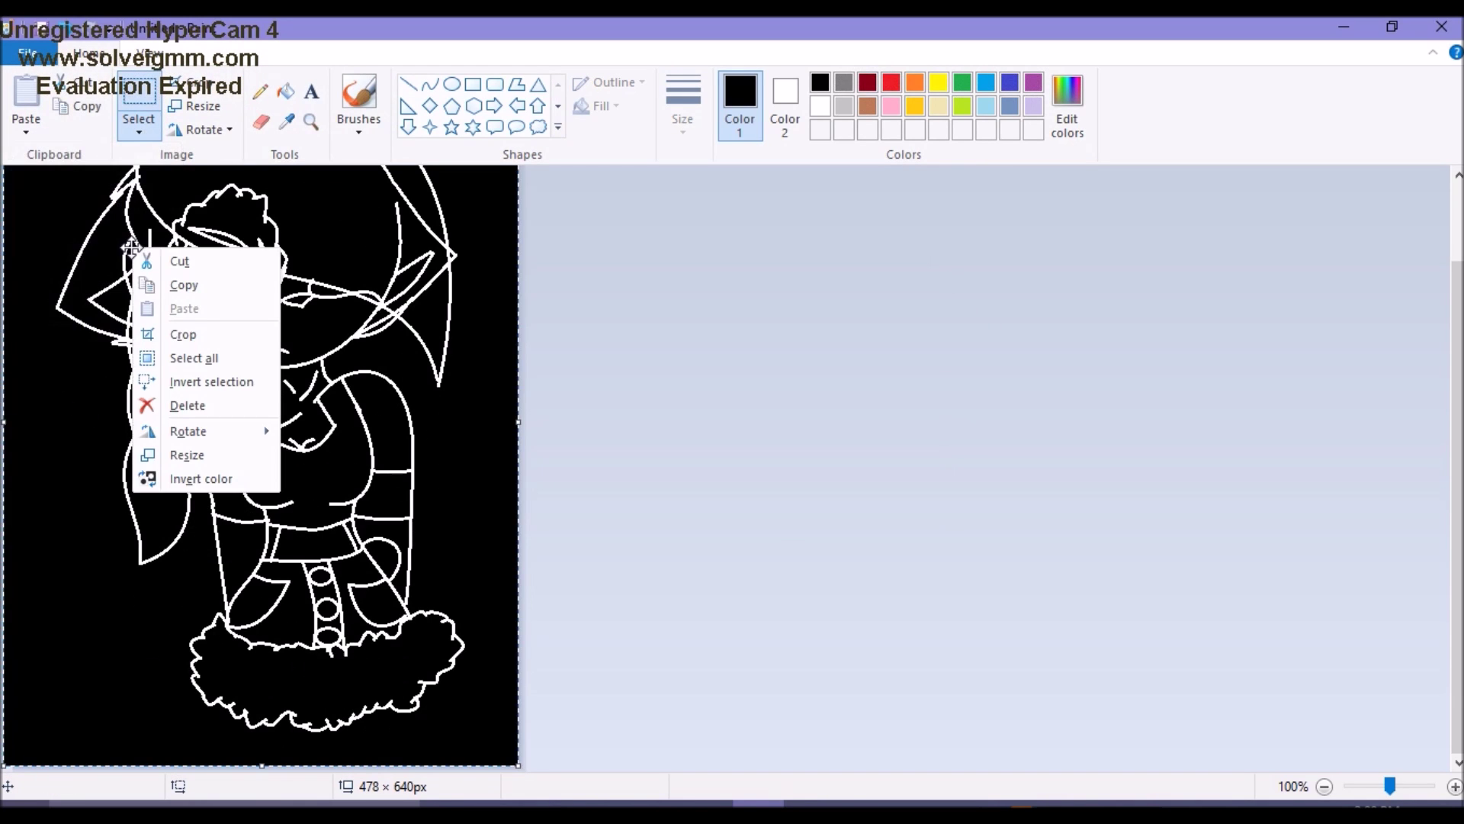
pyautogui.click(214, 483)
# Zoom to 200% and erase the ear and face lines that cross the inside of the braid.
pyautogui.click(311, 122)
pyautogui.click(236, 358)
pyautogui.click(261, 122)
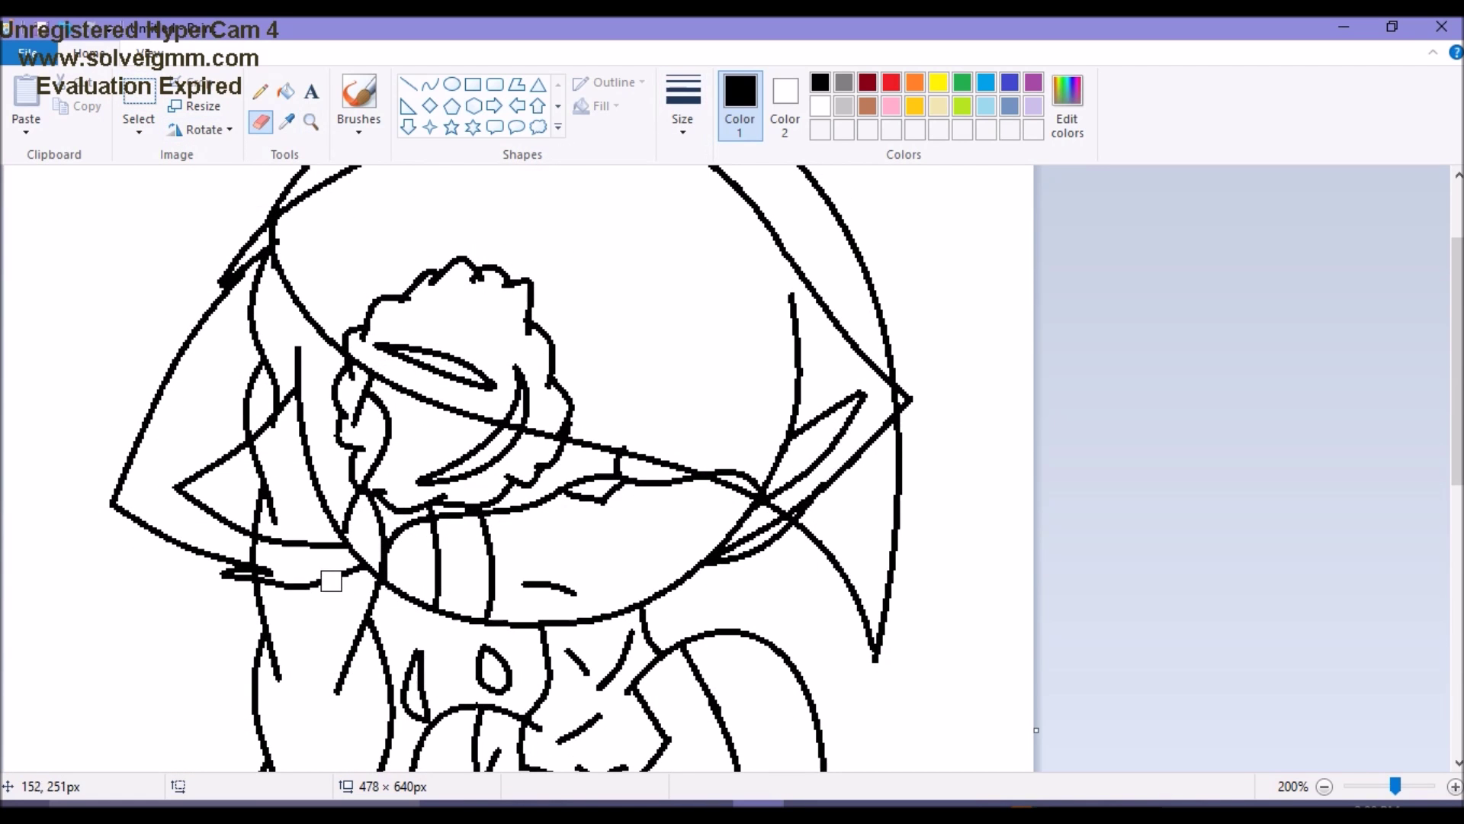
pyautogui.scroll(3, 271, 538)
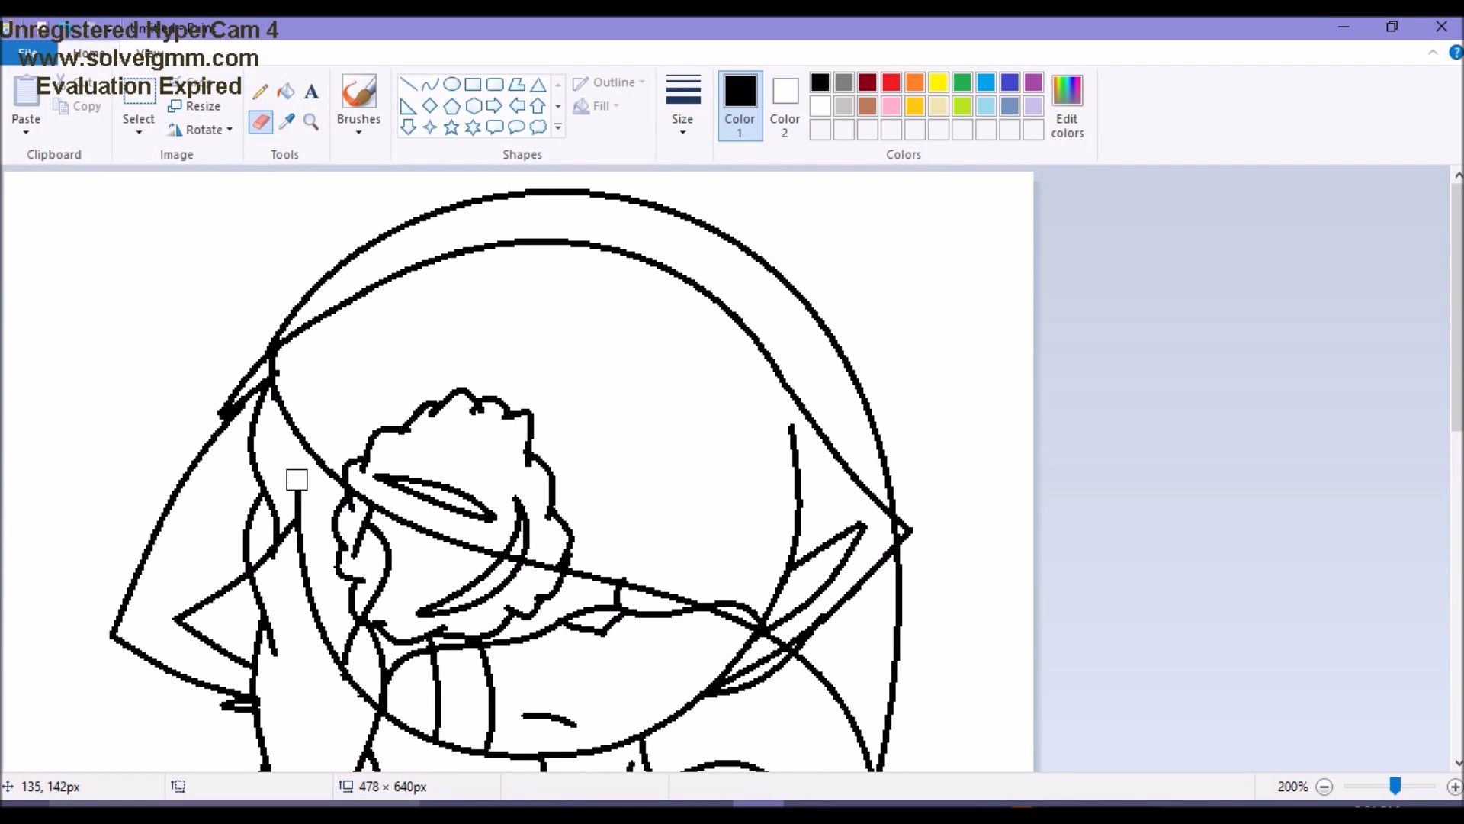
pyautogui.moveTo(302, 582); pyautogui.dragTo(365, 697)
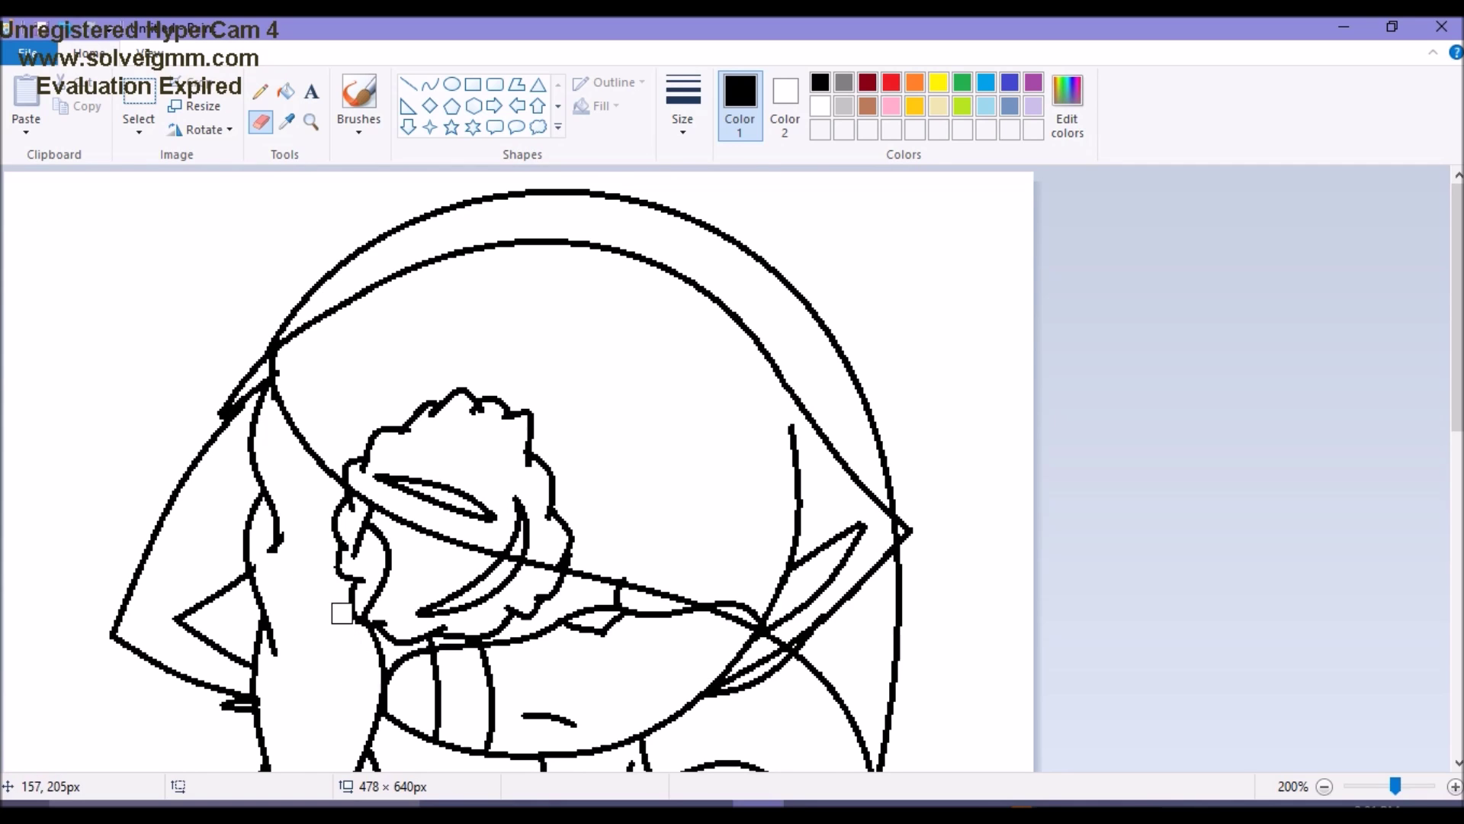
# Draw short curved strand lines down the middle of the braid.
pyautogui.scroll(-6, 337, 514)
pyautogui.click(431, 82)
pyautogui.moveTo(311, 360); pyautogui.dragTo(305, 473)
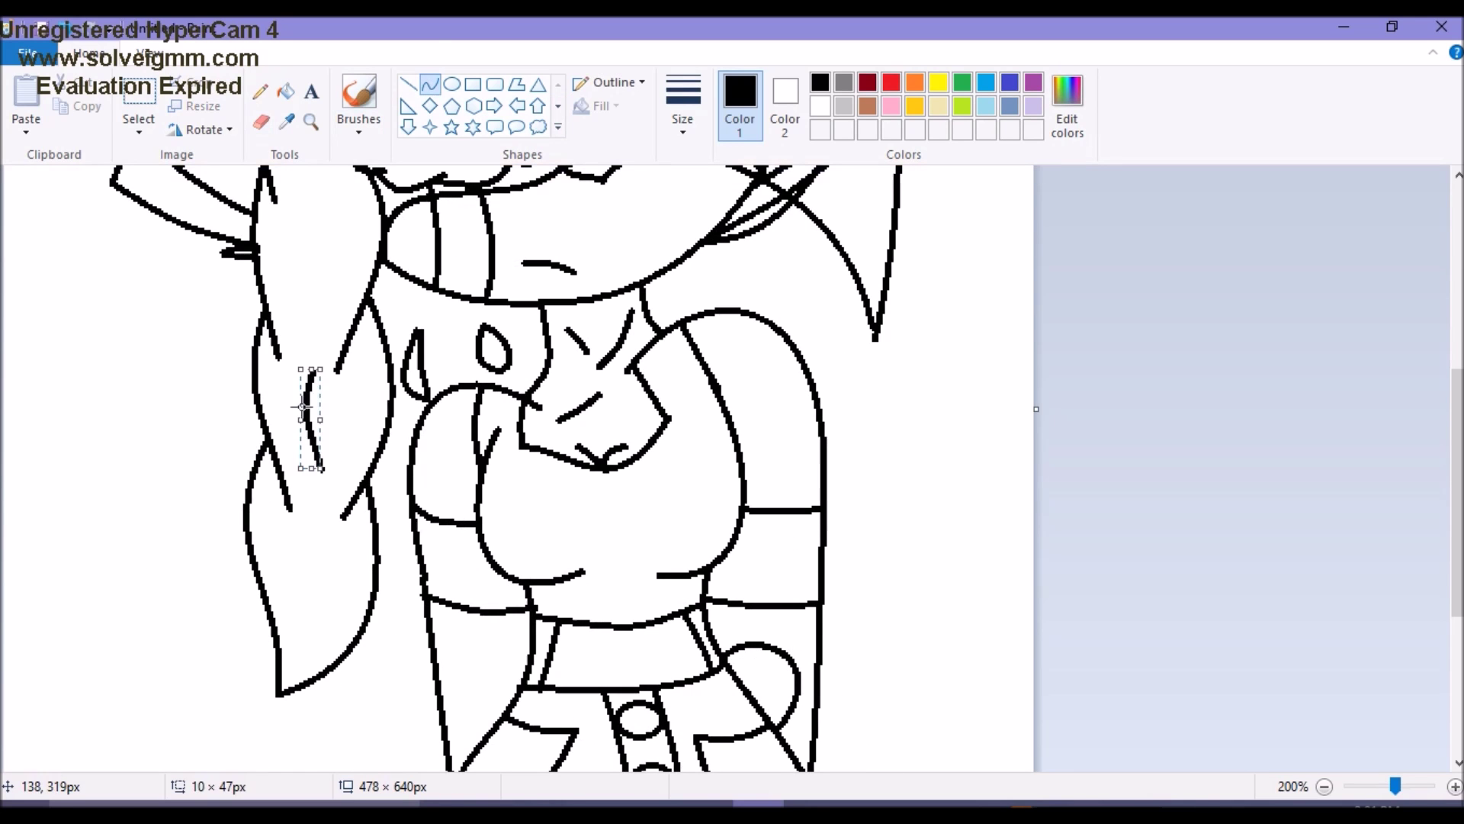
pyautogui.scroll(6, 297, 518)
# Erase the head outline, ear lines and upper part of the eye patch that lie inside the hair shape.
pyautogui.click(259, 125)
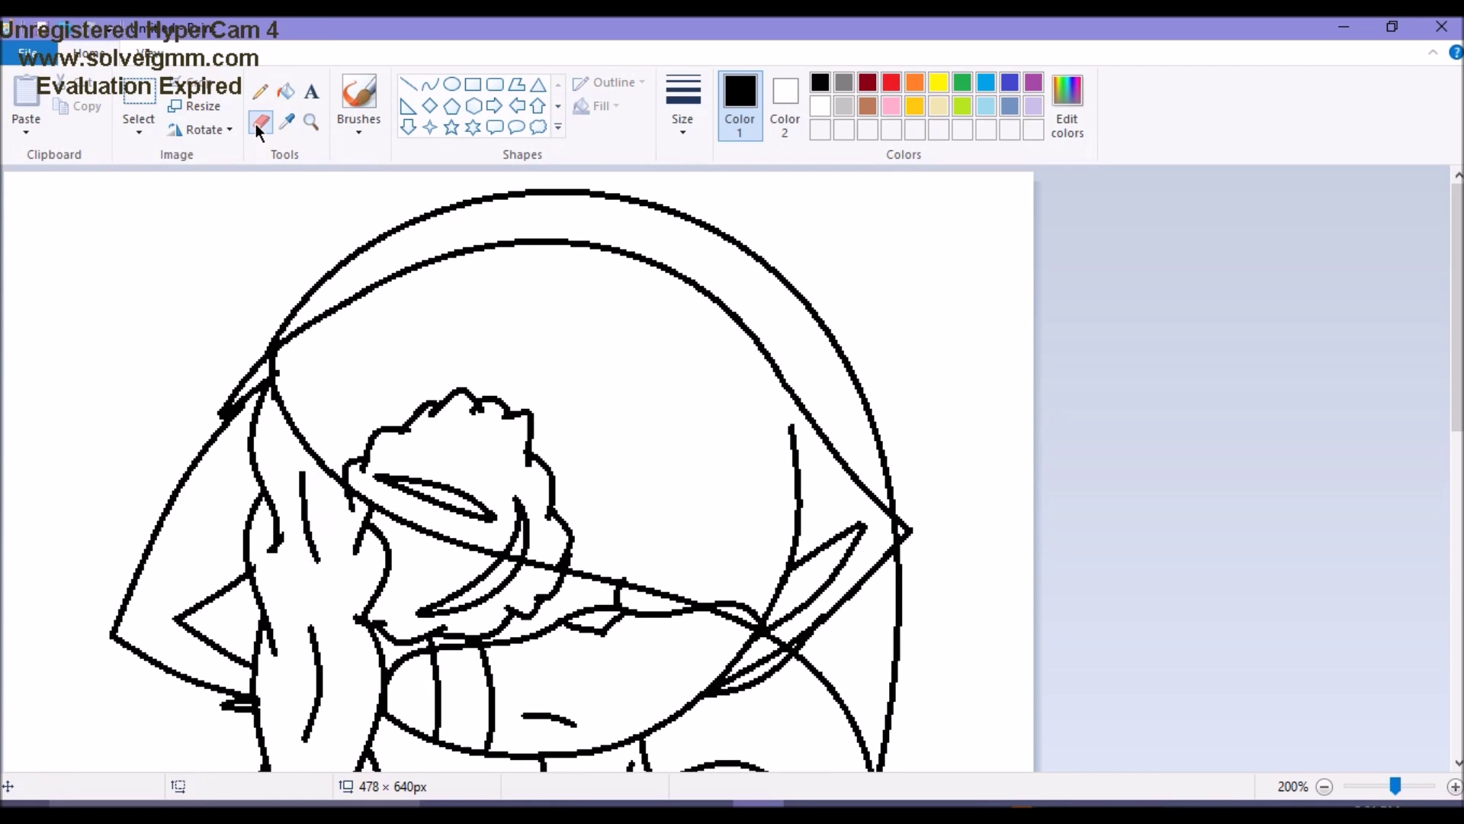
pyautogui.moveTo(286, 344)
pyautogui.mouseDown()
pyautogui.moveTo(419, 255)
pyautogui.moveTo(752, 336)
pyautogui.moveTo(794, 533)
pyautogui.mouseUp()
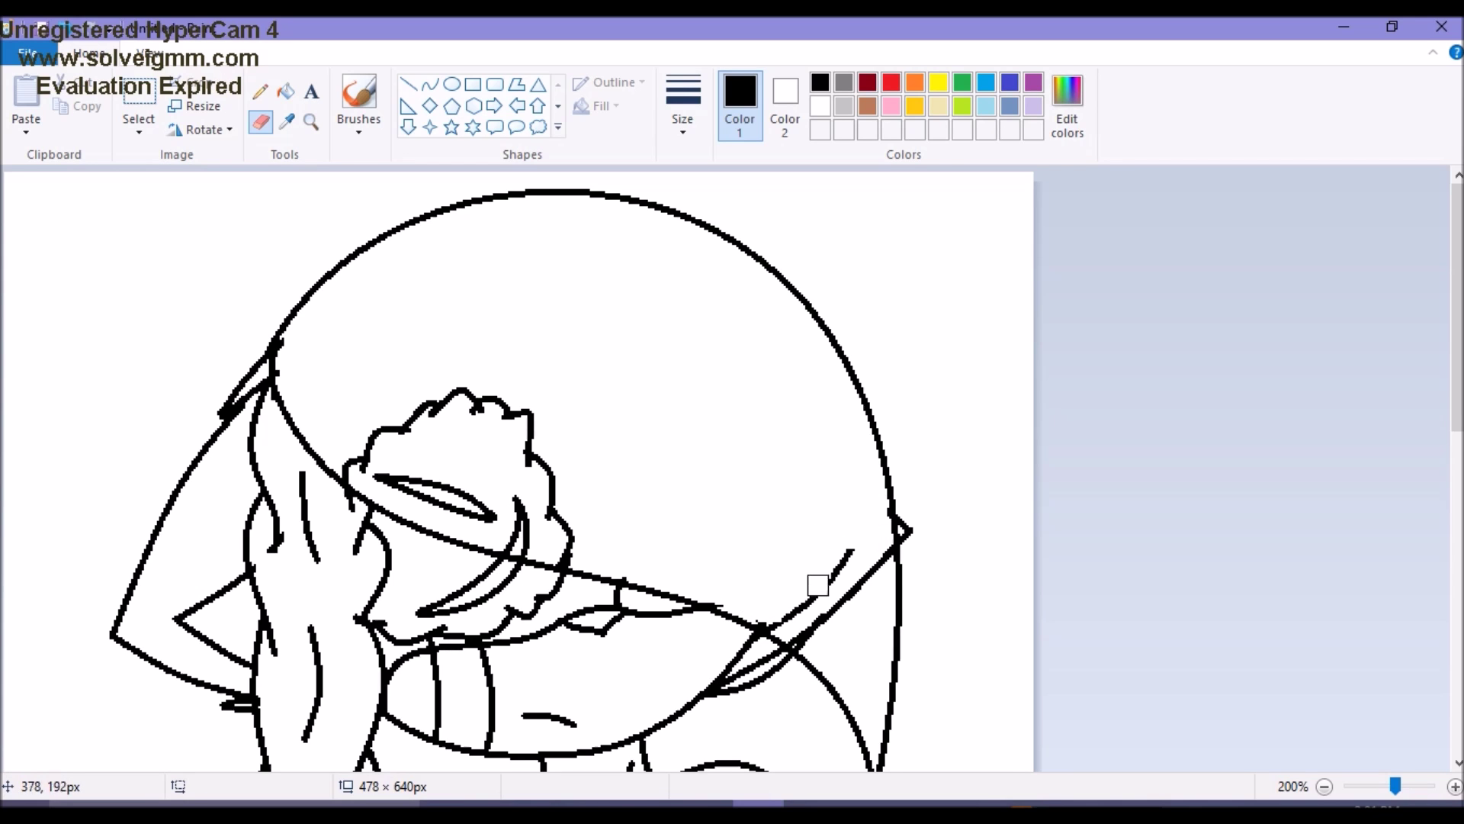
pyautogui.scroll(-5, 800, 610)
pyautogui.scroll(2, 568, 349)
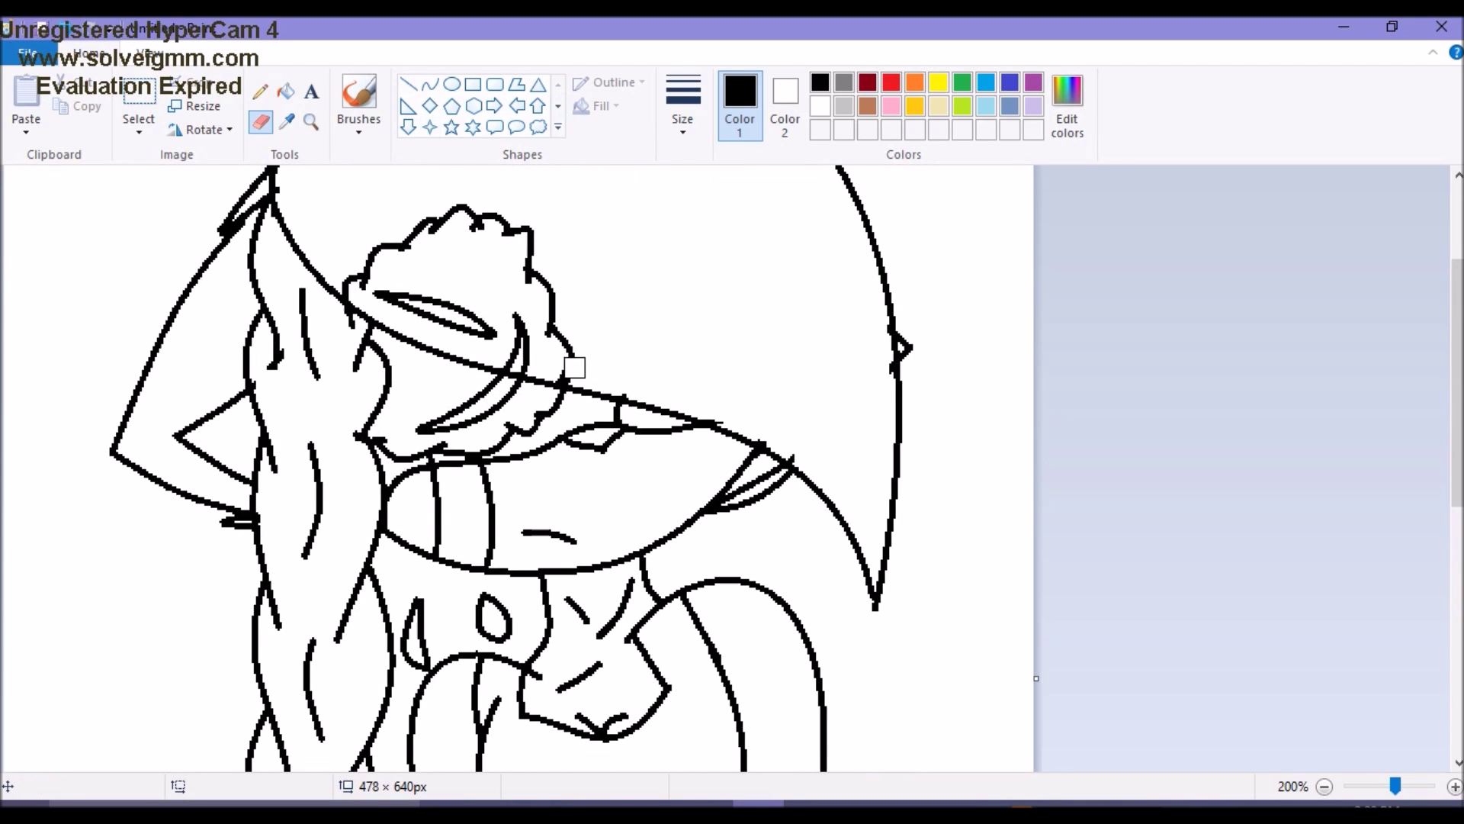
pyautogui.moveTo(538, 365)
pyautogui.mouseDown()
pyautogui.moveTo(388, 287)
pyautogui.moveTo(534, 300)
pyautogui.mouseUp()
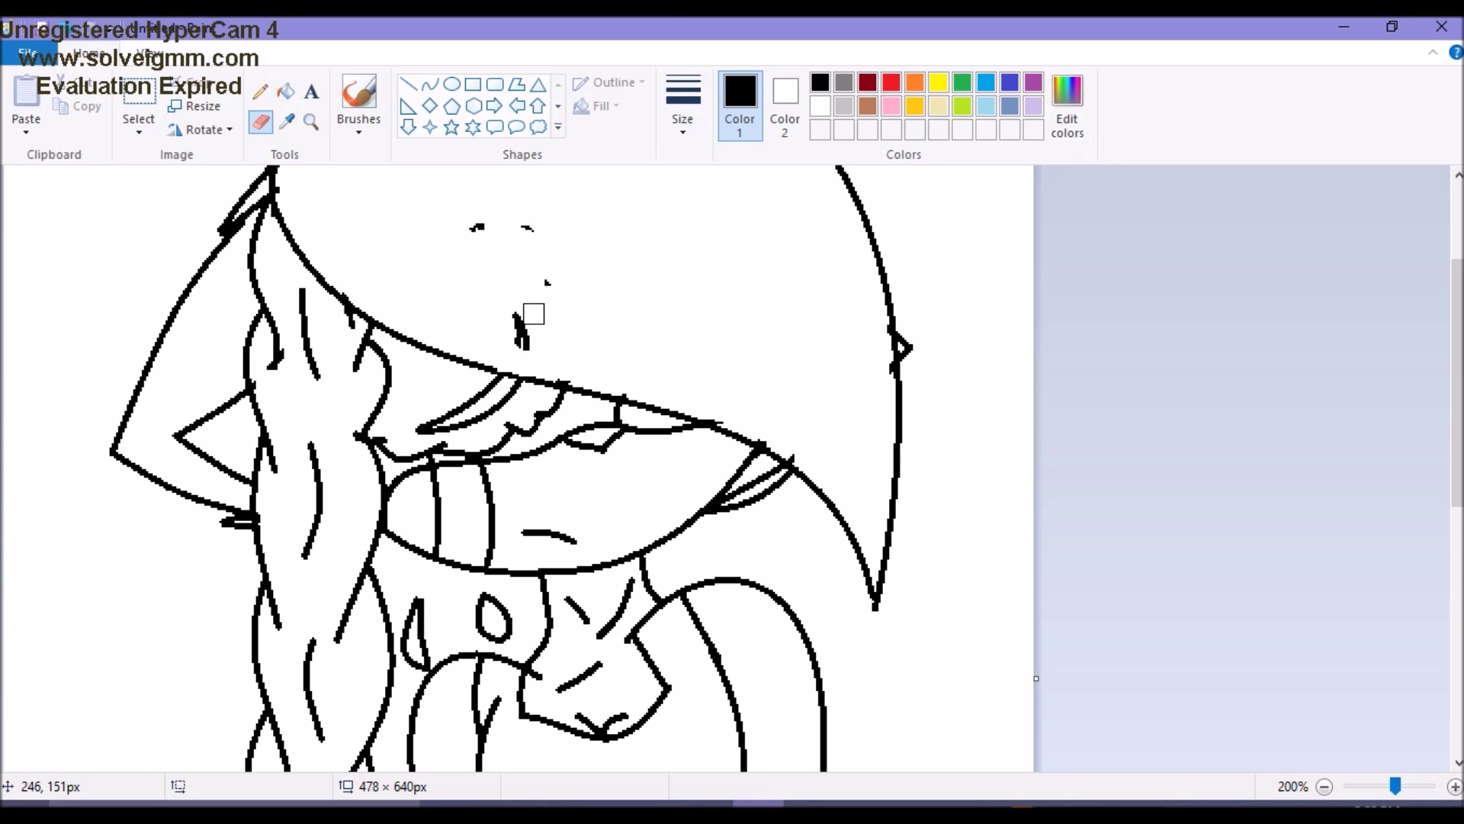
pyautogui.scroll(-5, 703, 363)
pyautogui.scroll(8, 506, 320)
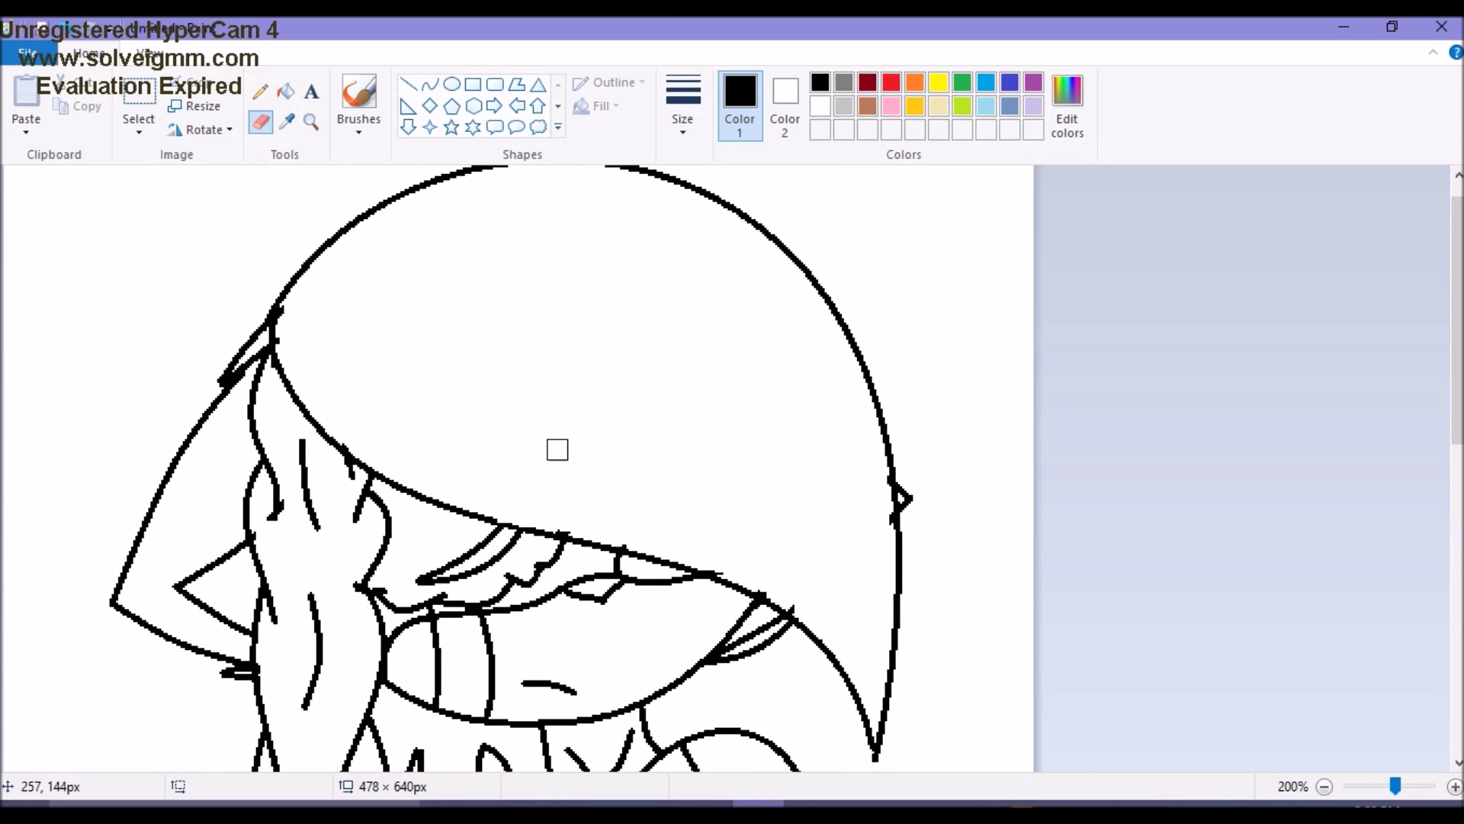
# Fill the hair and the braid with the palette's brown.
pyautogui.click(868, 106)
pyautogui.click(292, 97)
pyautogui.click(305, 305)
pyautogui.click(294, 556)
# Mix a custom olive brown and fill the upper arms with it.
pyautogui.scroll(-2, 817, 448)
pyautogui.click(1067, 107)
pyautogui.click(745, 401)
pyautogui.click(761, 415)
pyautogui.click(534, 562)
pyautogui.scroll(-5, 534, 458)
pyautogui.scroll(3, 534, 457)
pyautogui.click(770, 526)
pyautogui.click(450, 572)
pyautogui.click(633, 572)
# Fill the lower arms and the narrow areas beside the waist with the olive brown.
pyautogui.scroll(-4, 595, 458)
pyautogui.click(476, 358)
pyautogui.click(541, 316)
pyautogui.click(698, 305)
pyautogui.click(763, 350)
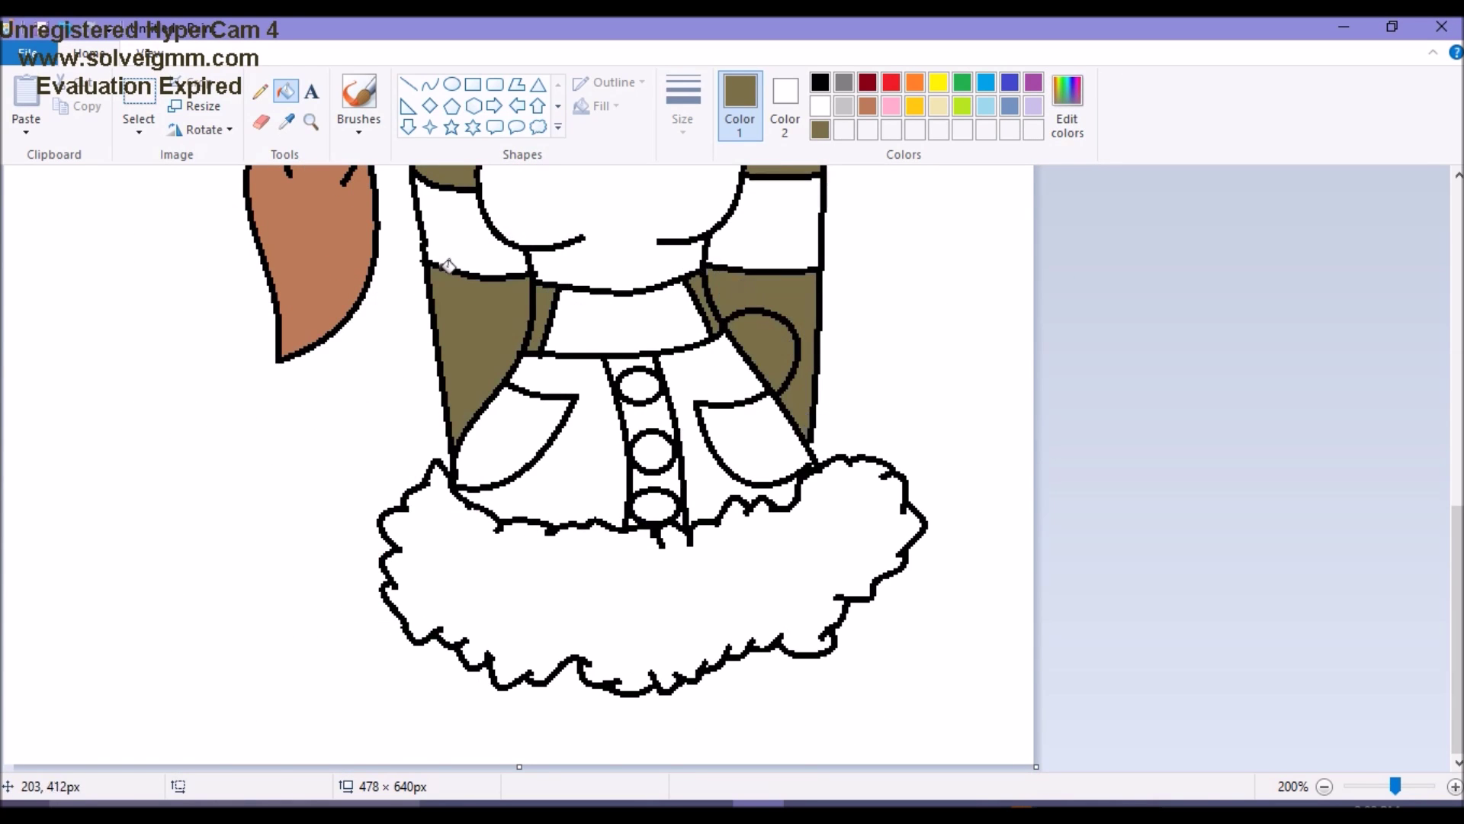
# Fill the neck and the left ear with the olive brown, undoing any misplaced fill.
pyautogui.scroll(4, 755, 351)
pyautogui.click(457, 252)
pyautogui.hotkey('ctrl', 'z')
pyautogui.click(580, 255)
pyautogui.scroll(3, 534, 457)
pyautogui.click(183, 343)
pyautogui.scroll(1, 534, 457)
pyautogui.click(894, 427)
pyautogui.click(67, 29)
# Mix a pale blue of red 226, green 245, blue 250 and fill the tear stripe below the eye patch.
pyautogui.scroll(2, 572, 427)
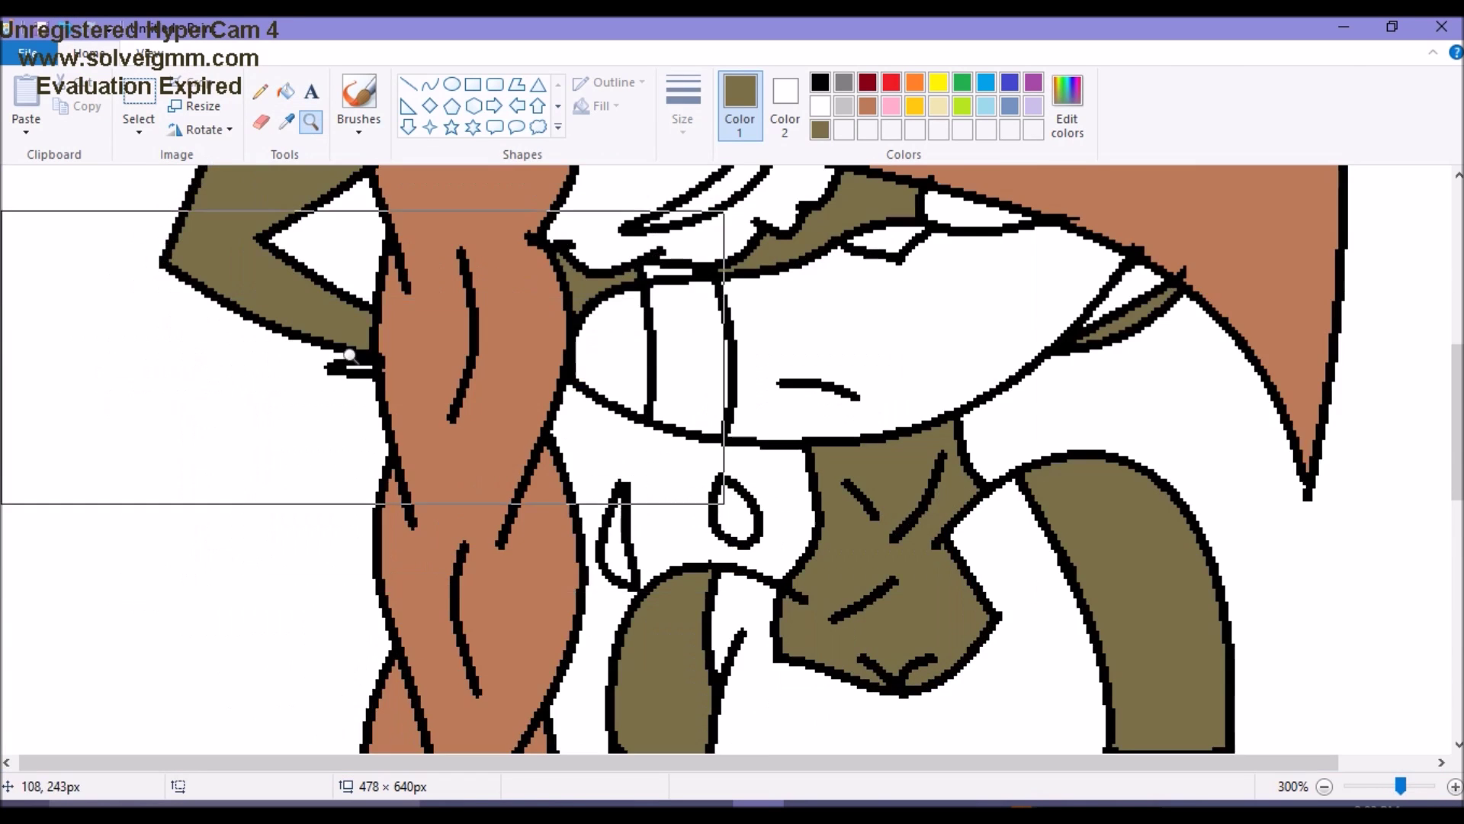
pyautogui.scroll(3, 488, 372)
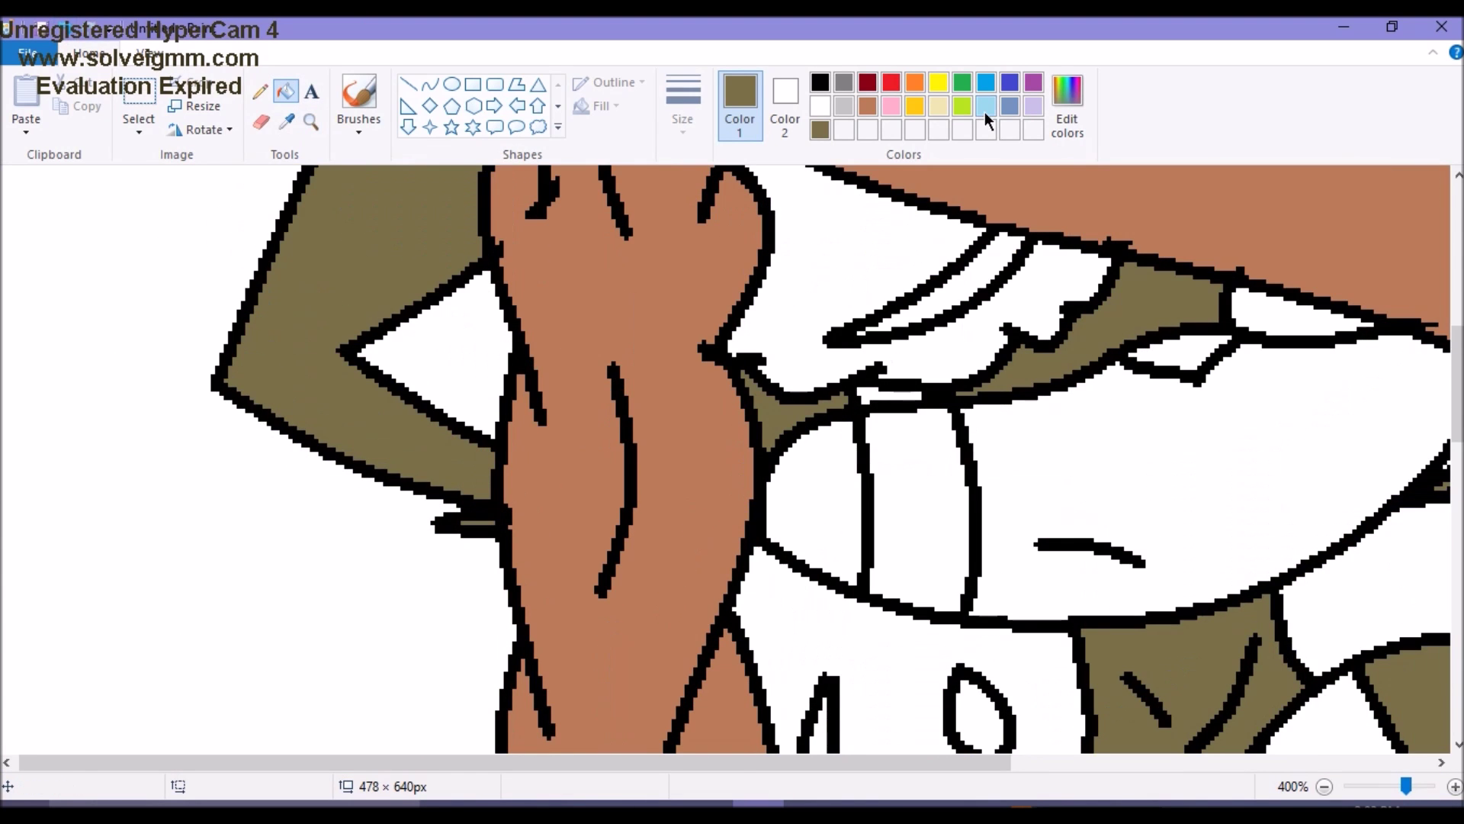
pyautogui.click(986, 106)
pyautogui.click(896, 496)
pyautogui.click(1067, 107)
pyautogui.click(946, 279)
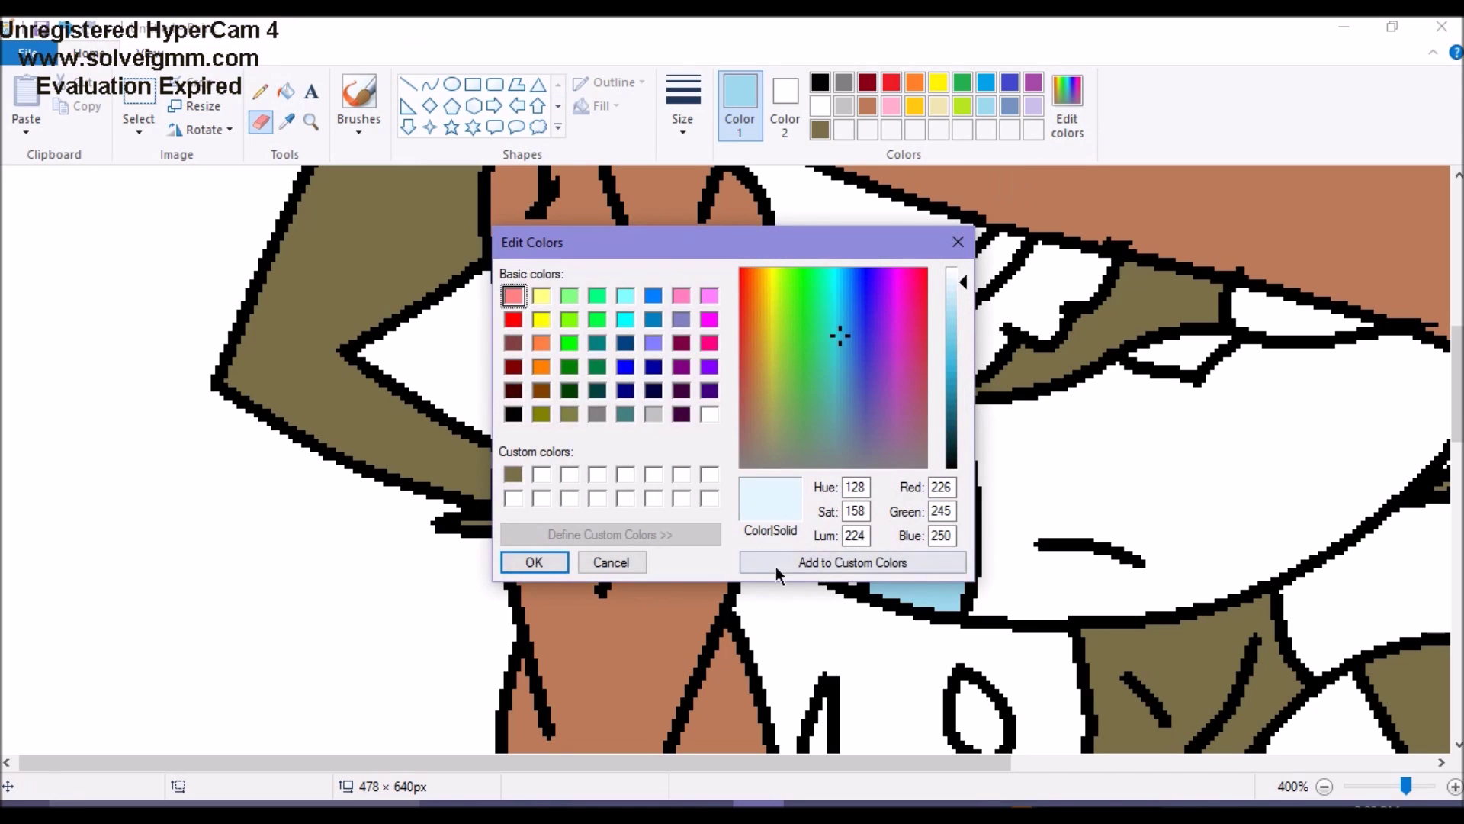
pyautogui.click(533, 562)
pyautogui.click(875, 390)
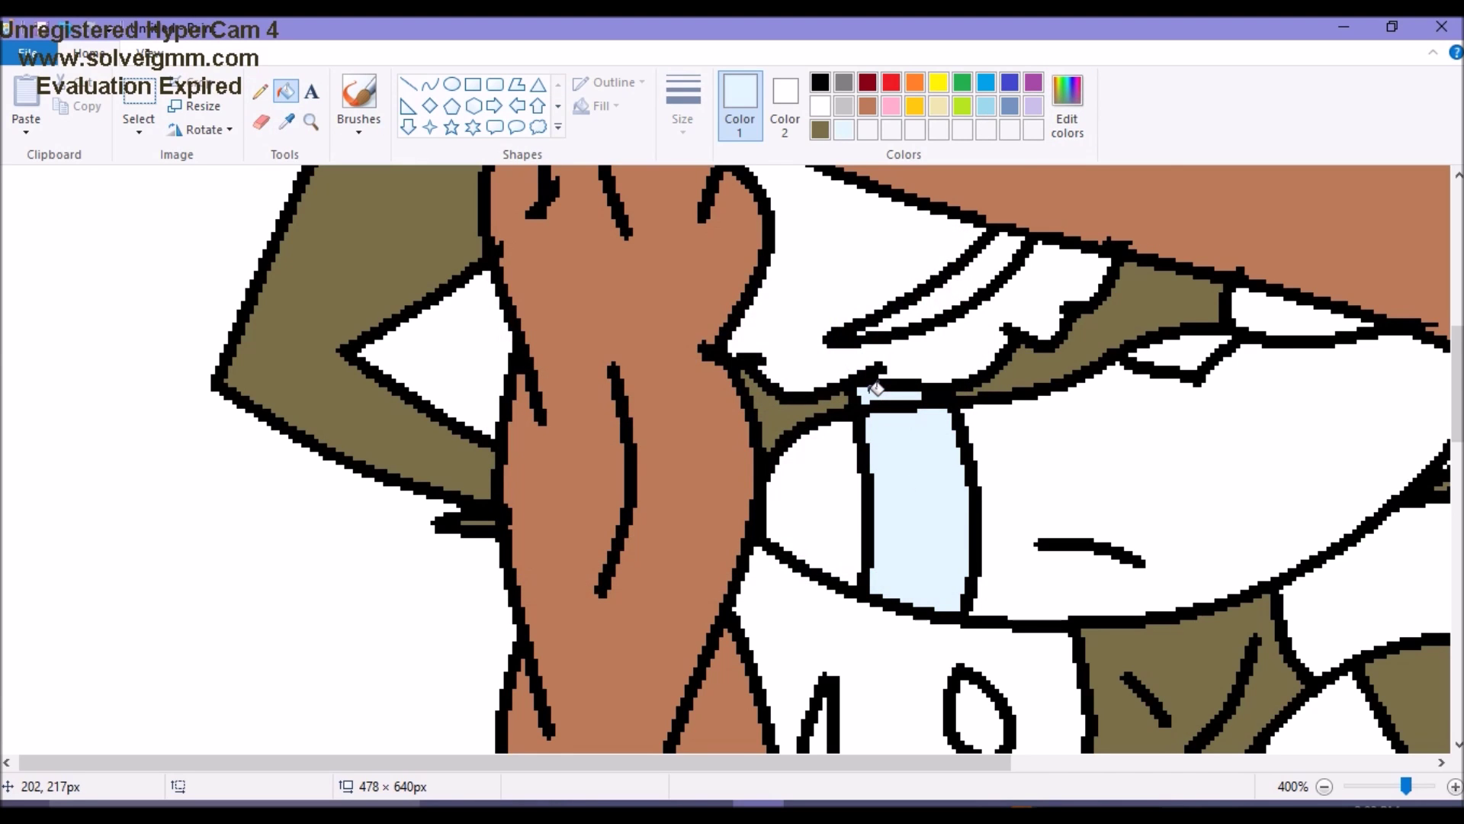
# Mix a custom brownish red and fill the skirt around its pockets and buttons.
pyautogui.scroll(-5, 875, 389)
pyautogui.scroll(-5, 876, 389)
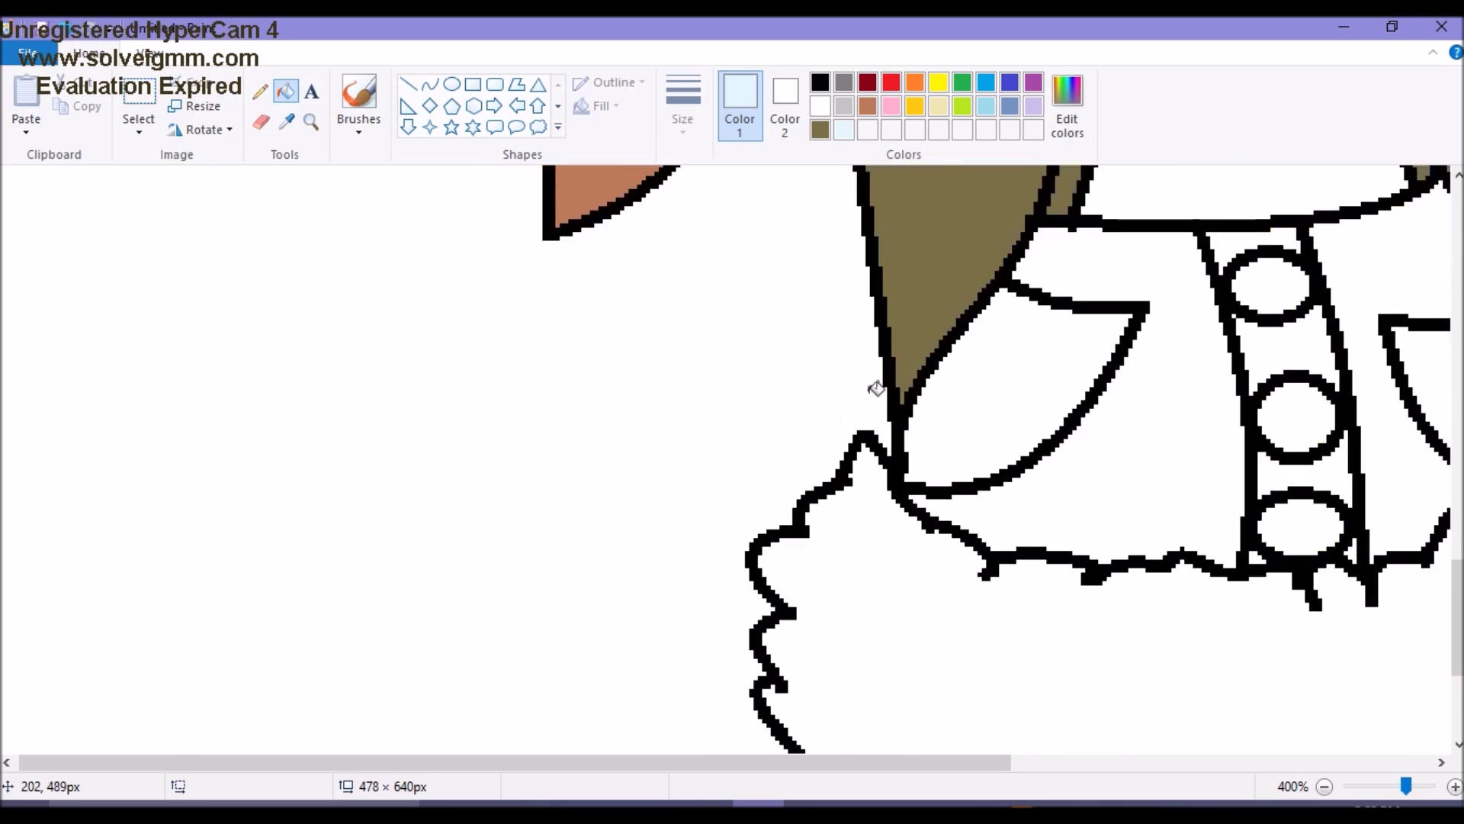
pyautogui.hscroll(5, 877, 389)
pyautogui.click(867, 83)
pyautogui.click(1066, 107)
pyautogui.click(513, 343)
pyautogui.click(746, 376)
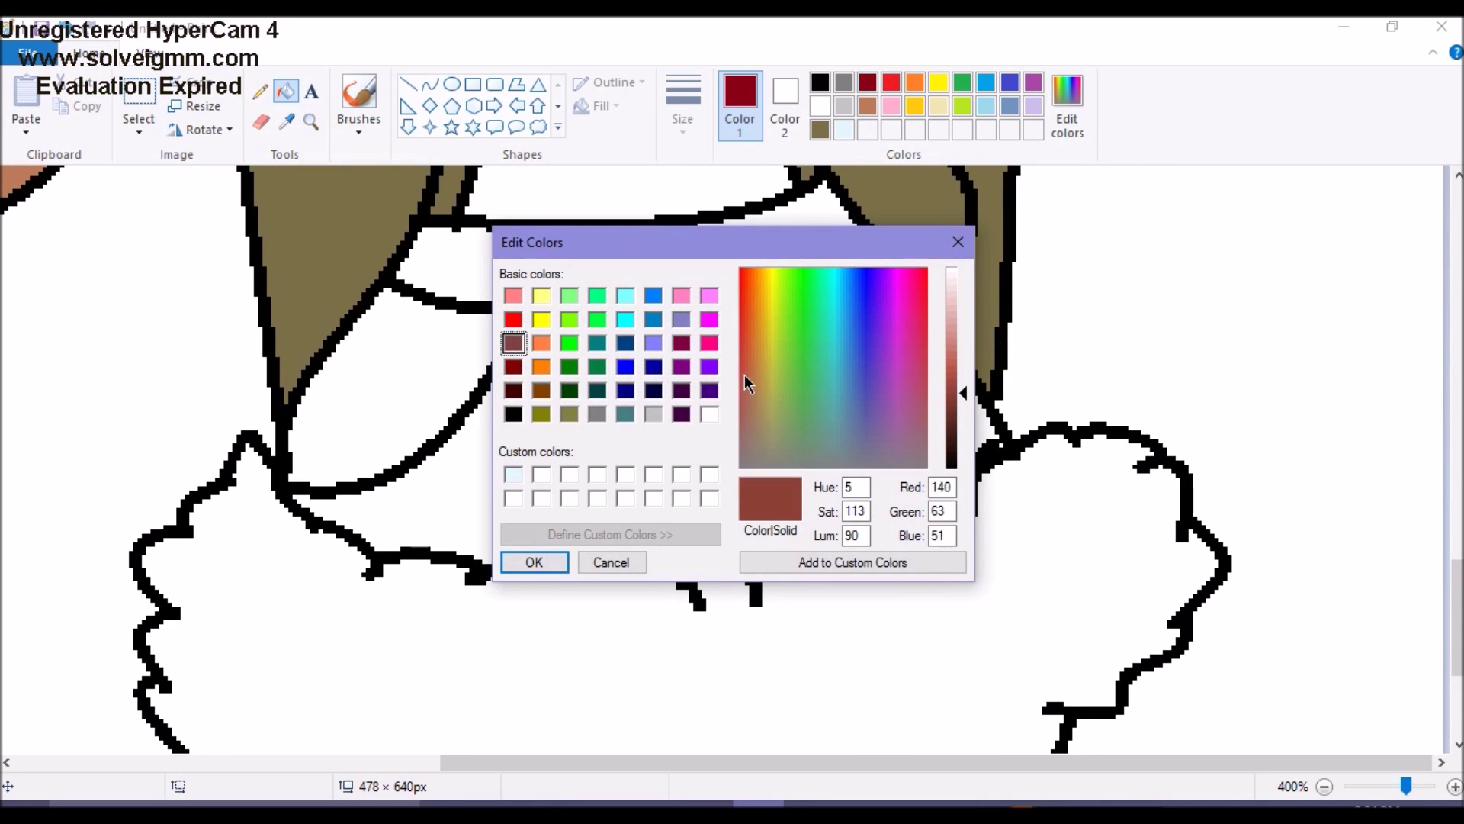
pyautogui.click(533, 562)
pyautogui.click(686, 350)
pyautogui.click(679, 460)
pyautogui.click(71, 35)
pyautogui.click(687, 469)
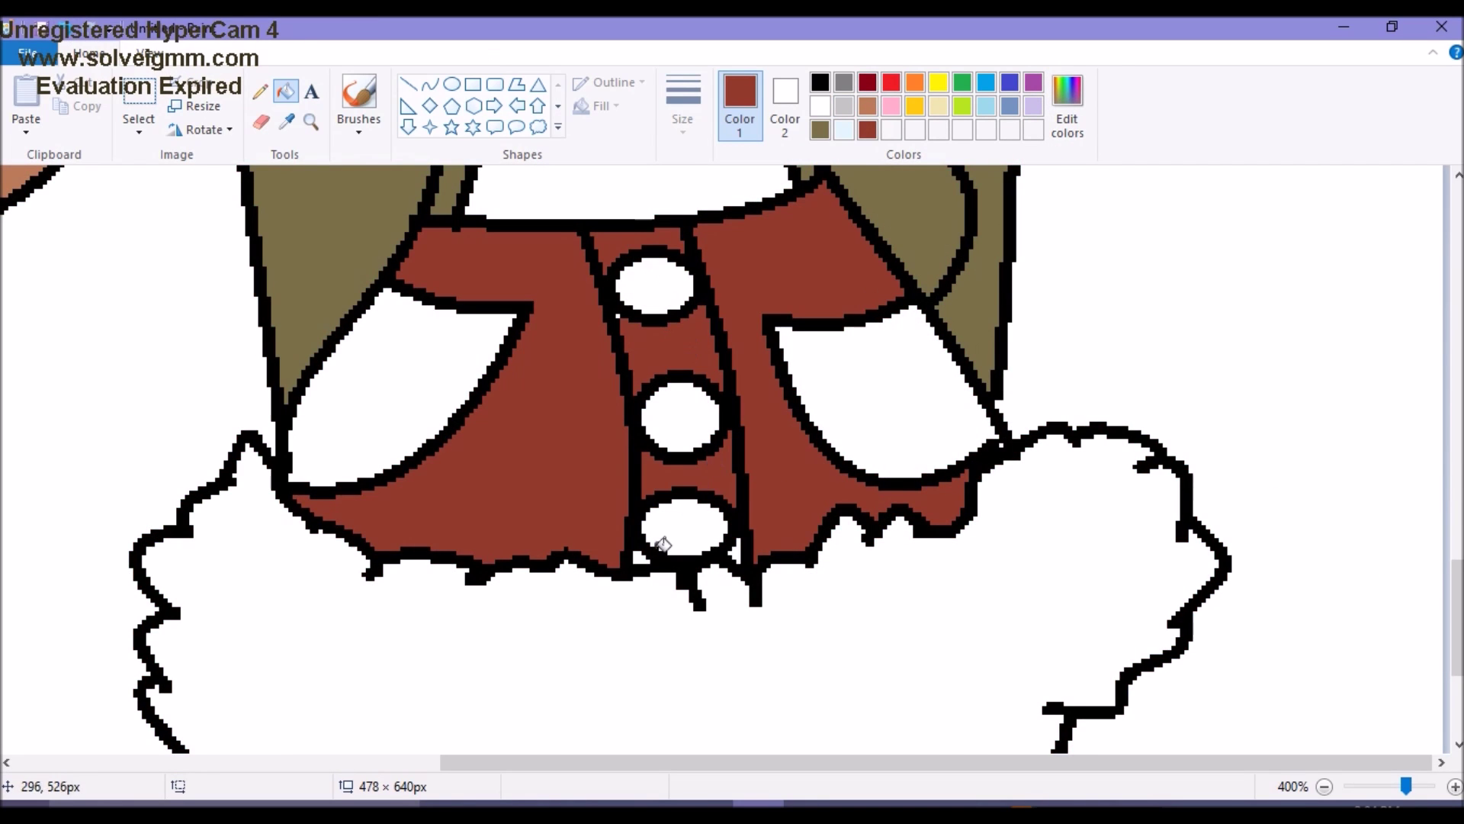
# Mix a darker red-brown and fill both skirt pockets with it.
pyautogui.click(1067, 107)
pyautogui.click(532, 559)
pyautogui.click(404, 389)
pyautogui.click(876, 392)
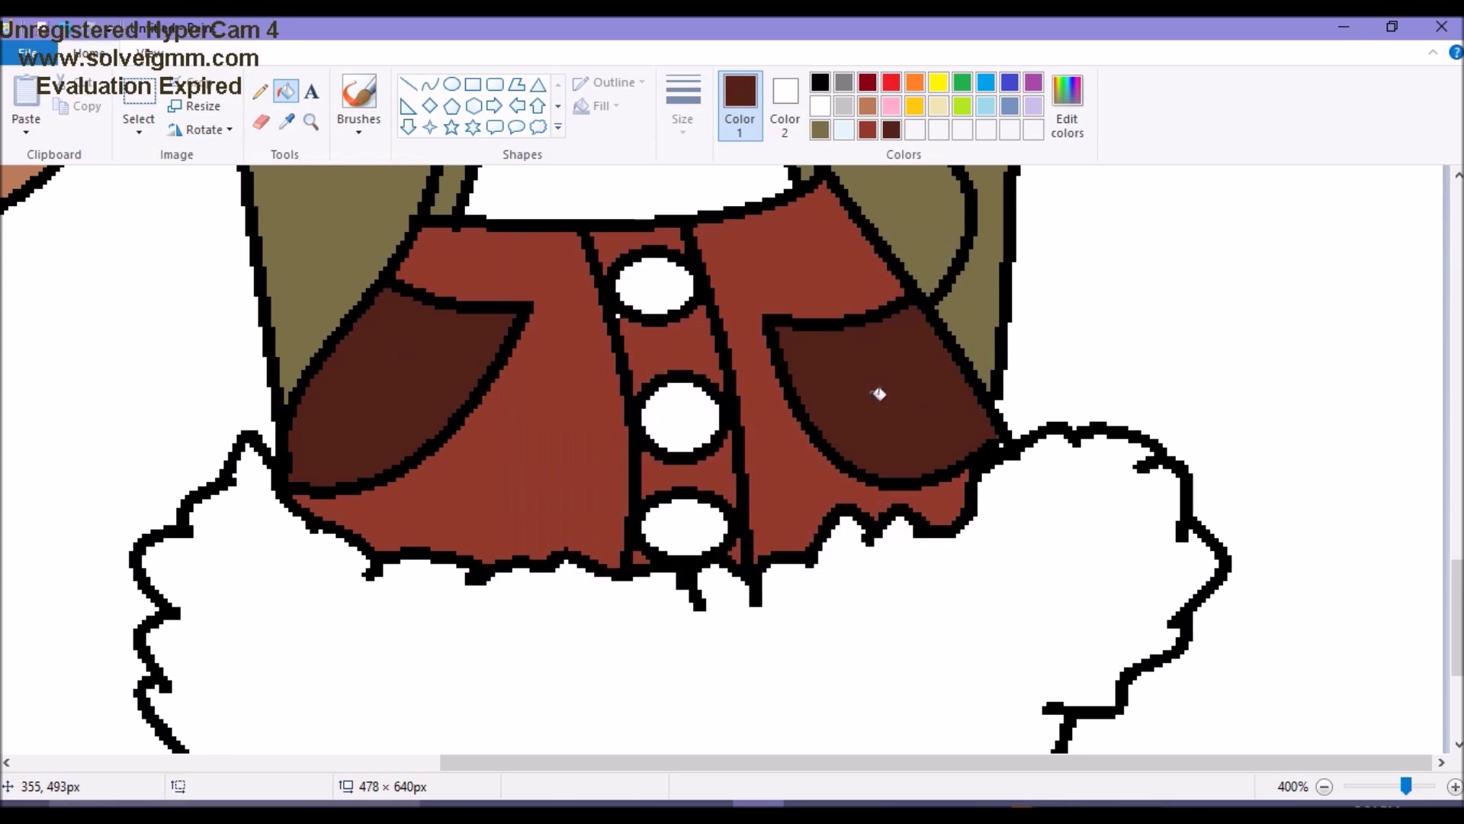
# Fill the round skirt buttons with black.
pyautogui.scroll(3, 876, 392)
pyautogui.click(819, 81)
pyautogui.click(654, 577)
pyautogui.scroll(6, 954, 392)
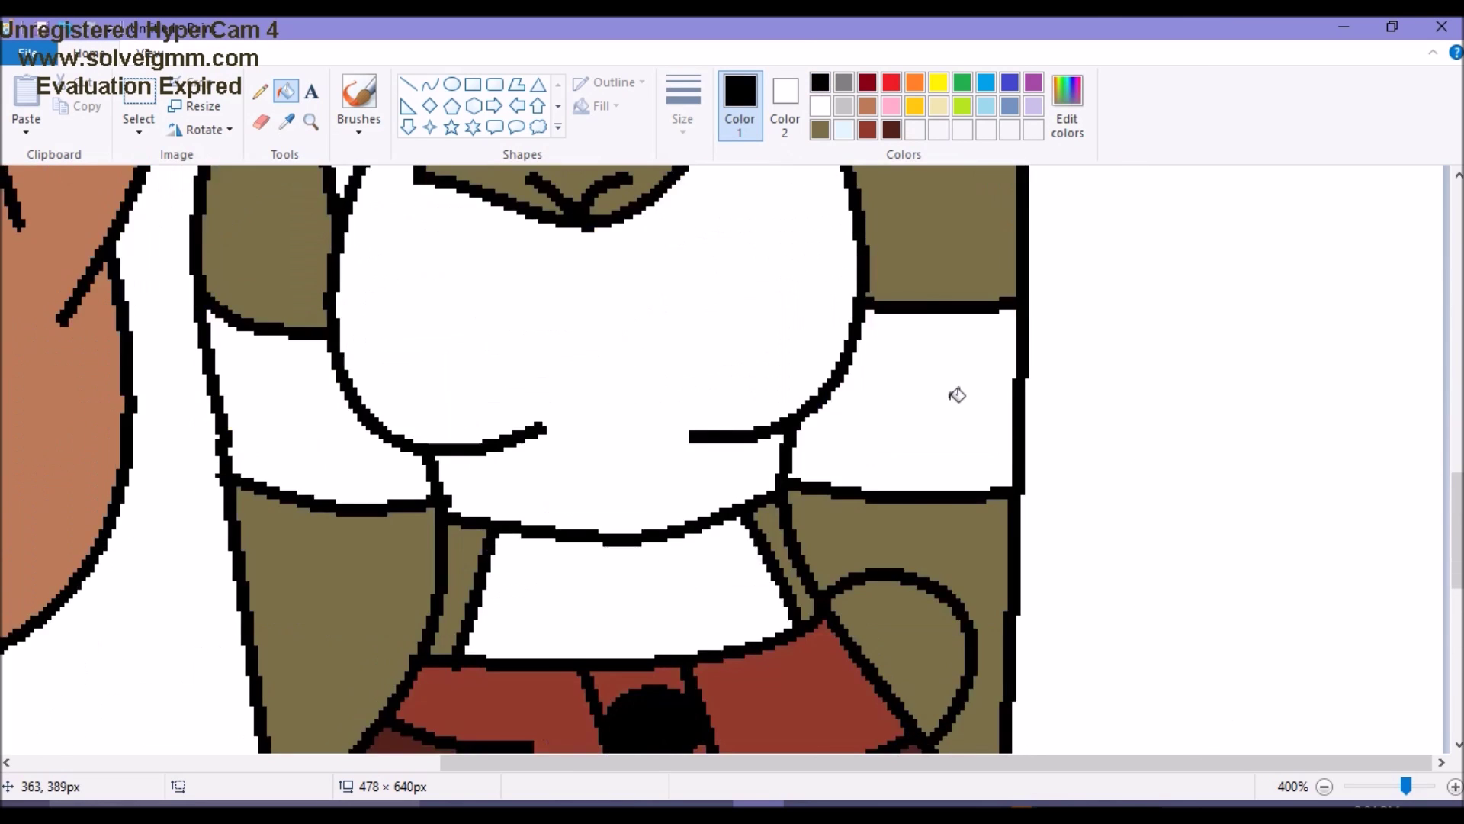
# Fill the fluffy eye patch with pink and its crescent with a custom dark maroon.
pyautogui.scroll(3, 208, 465)
pyautogui.press('e')
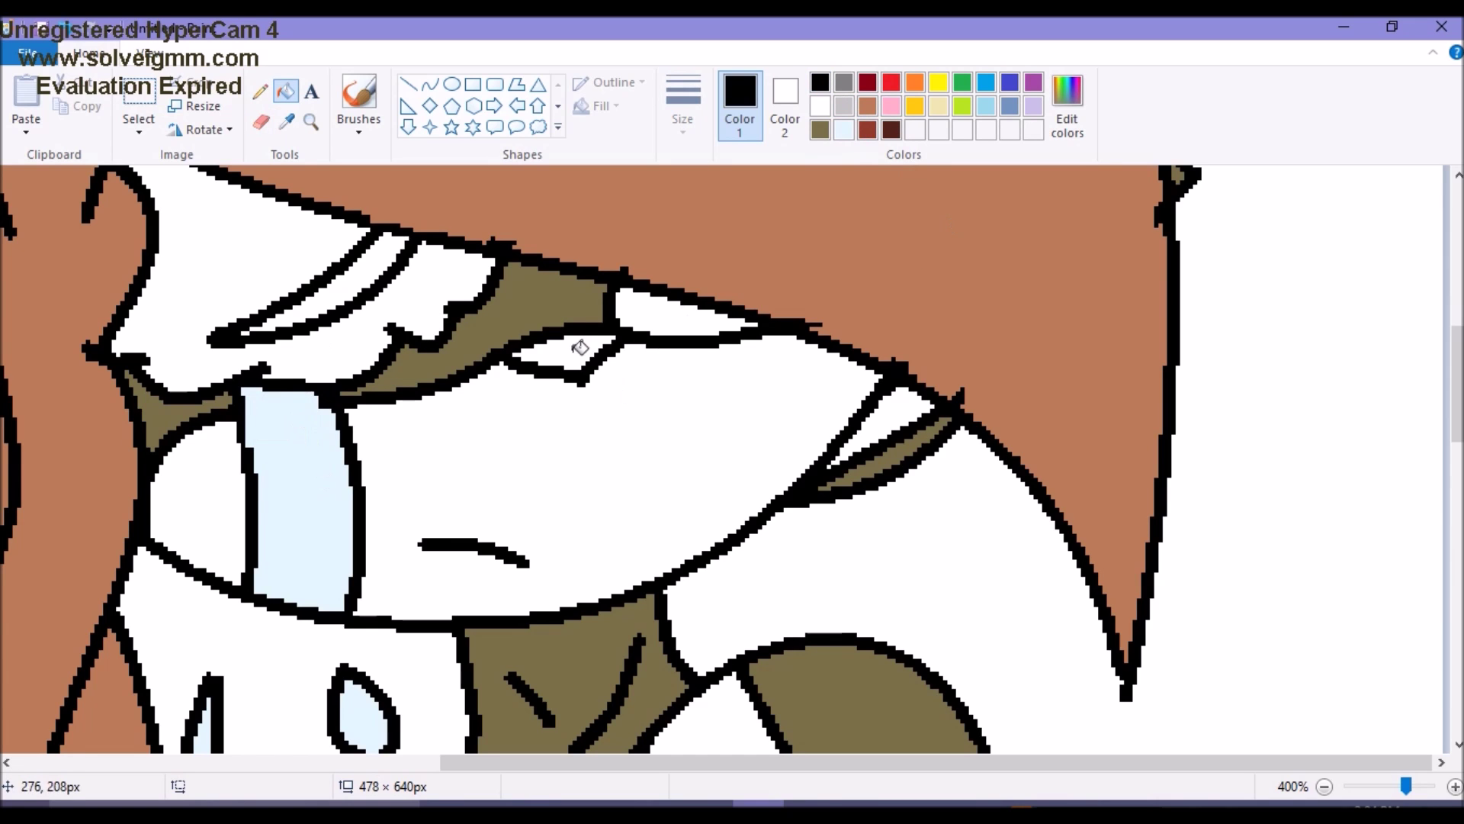
pyautogui.scroll(2, 429, 279)
pyautogui.click(1067, 106)
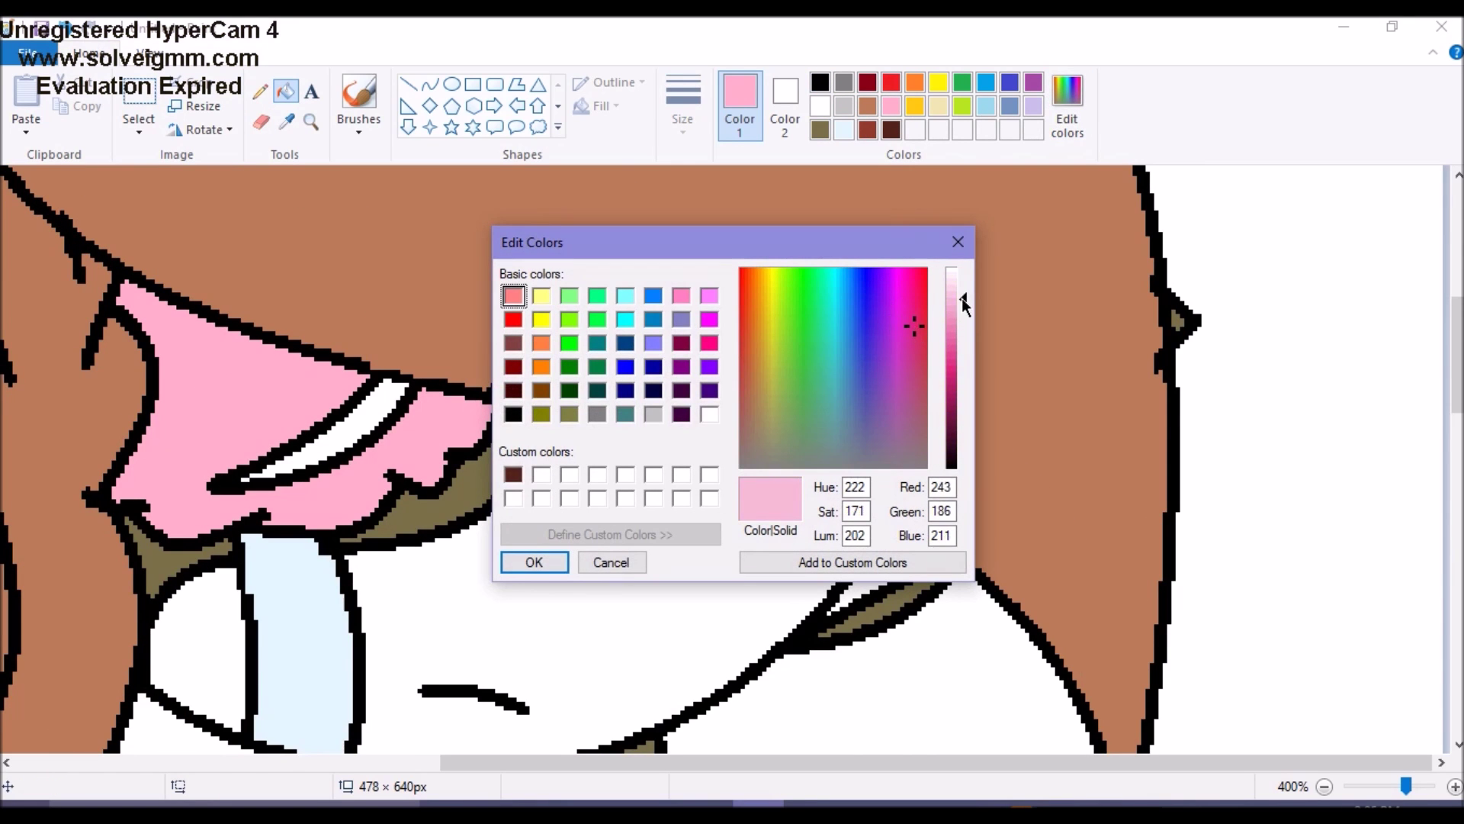
pyautogui.press('Return')
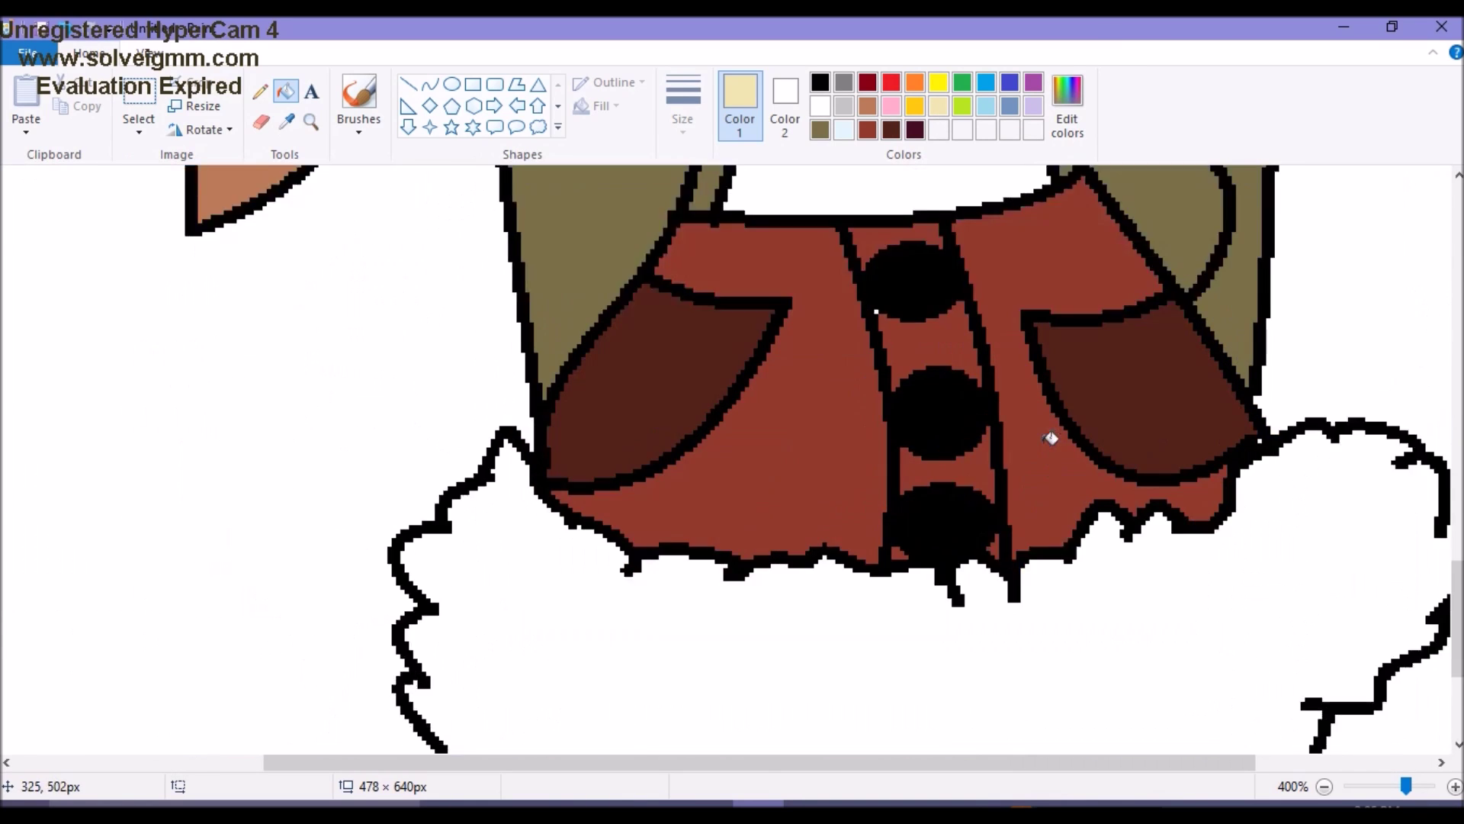
# Discard the dark red color edit and fill the fluffy skirt trim with black.
pyautogui.scroll(-2, 1050, 438)
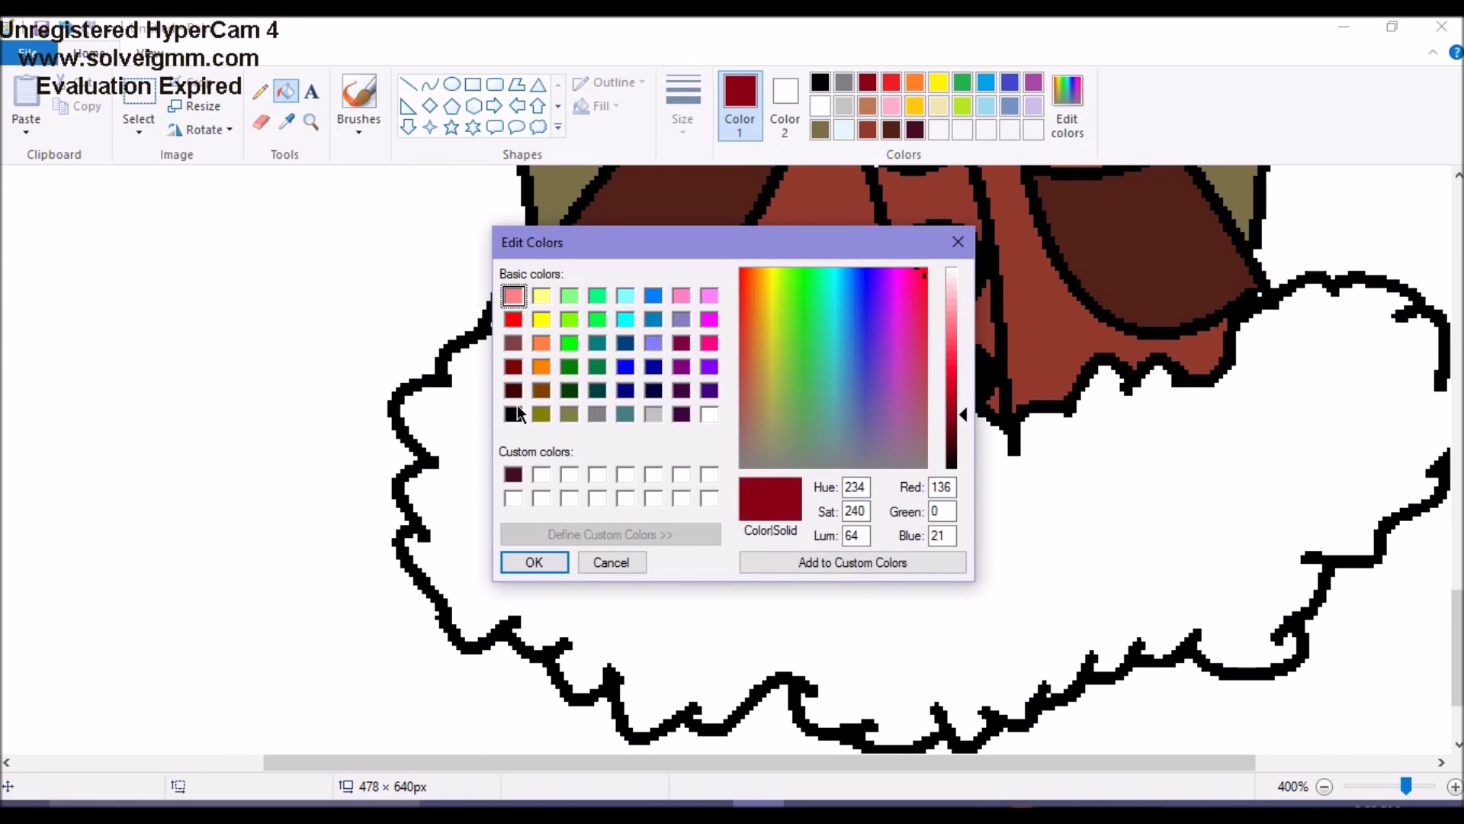
pyautogui.click(958, 243)
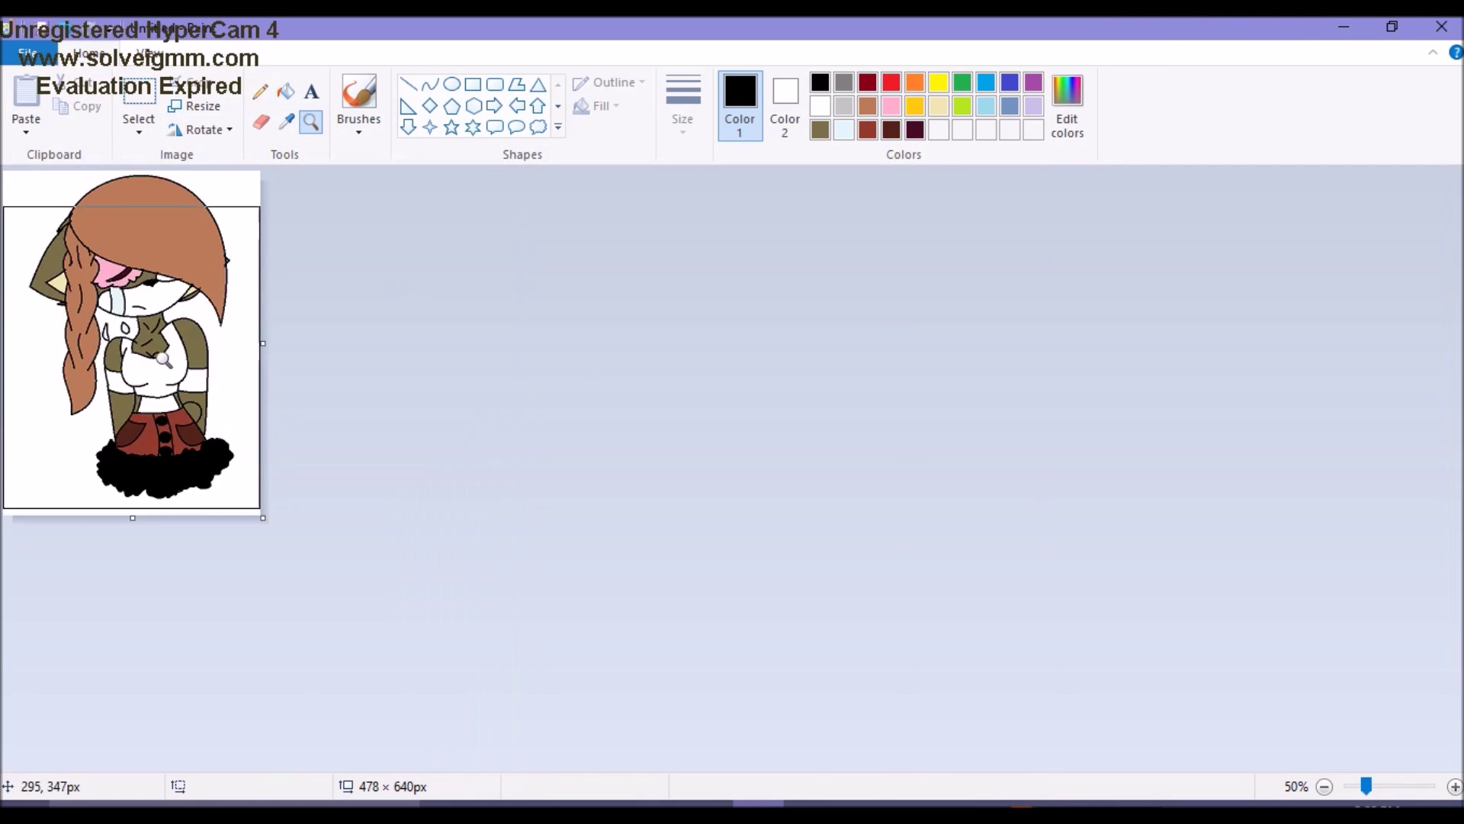
# Select the entire character drawing and cut it from the canvas.
pyautogui.click(163, 359)
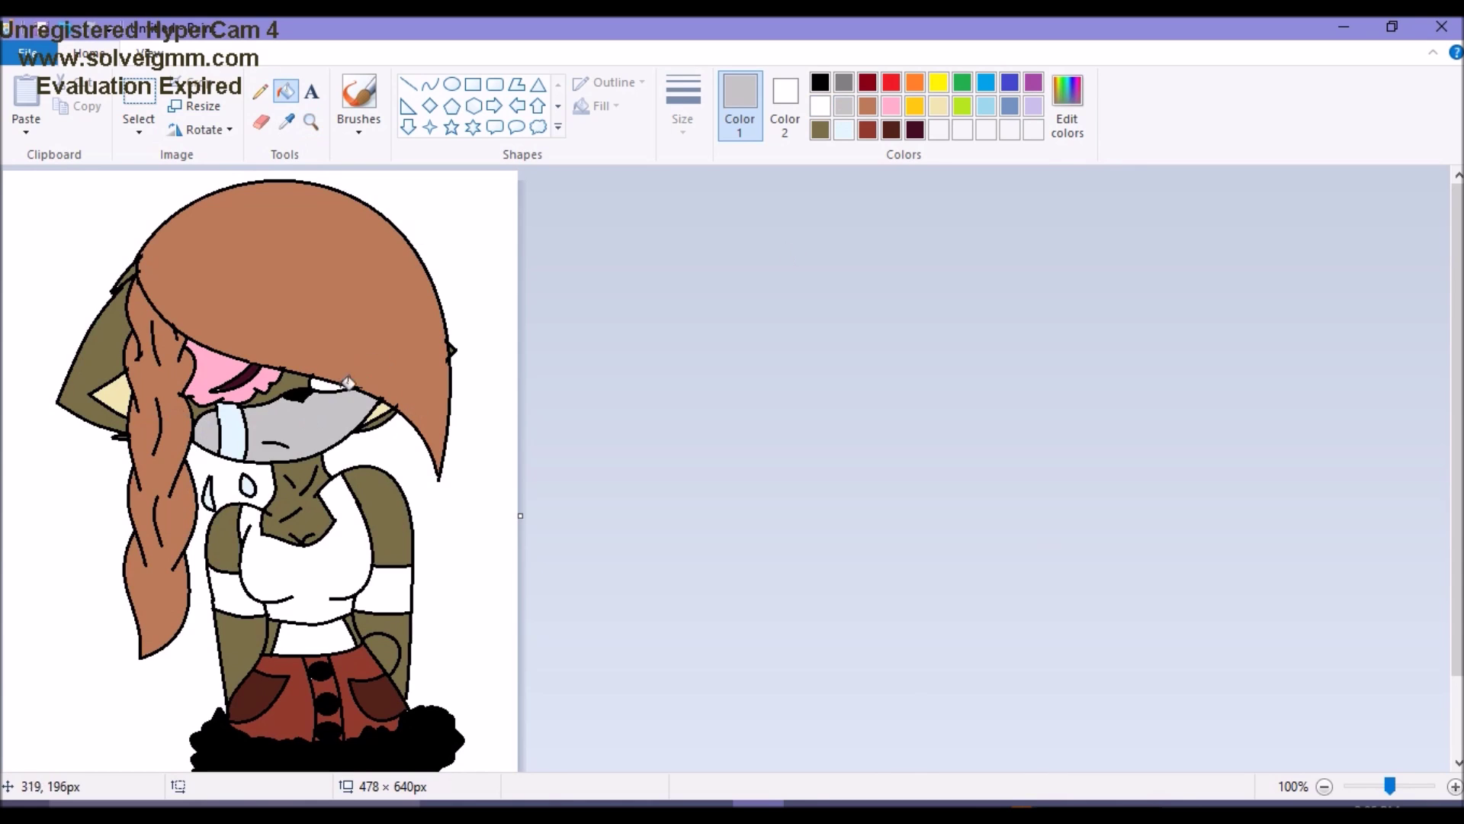
pyautogui.scroll(-2, 379, 580)
pyautogui.click(138, 130)
pyautogui.click(61, 254)
pyautogui.press('Delete')
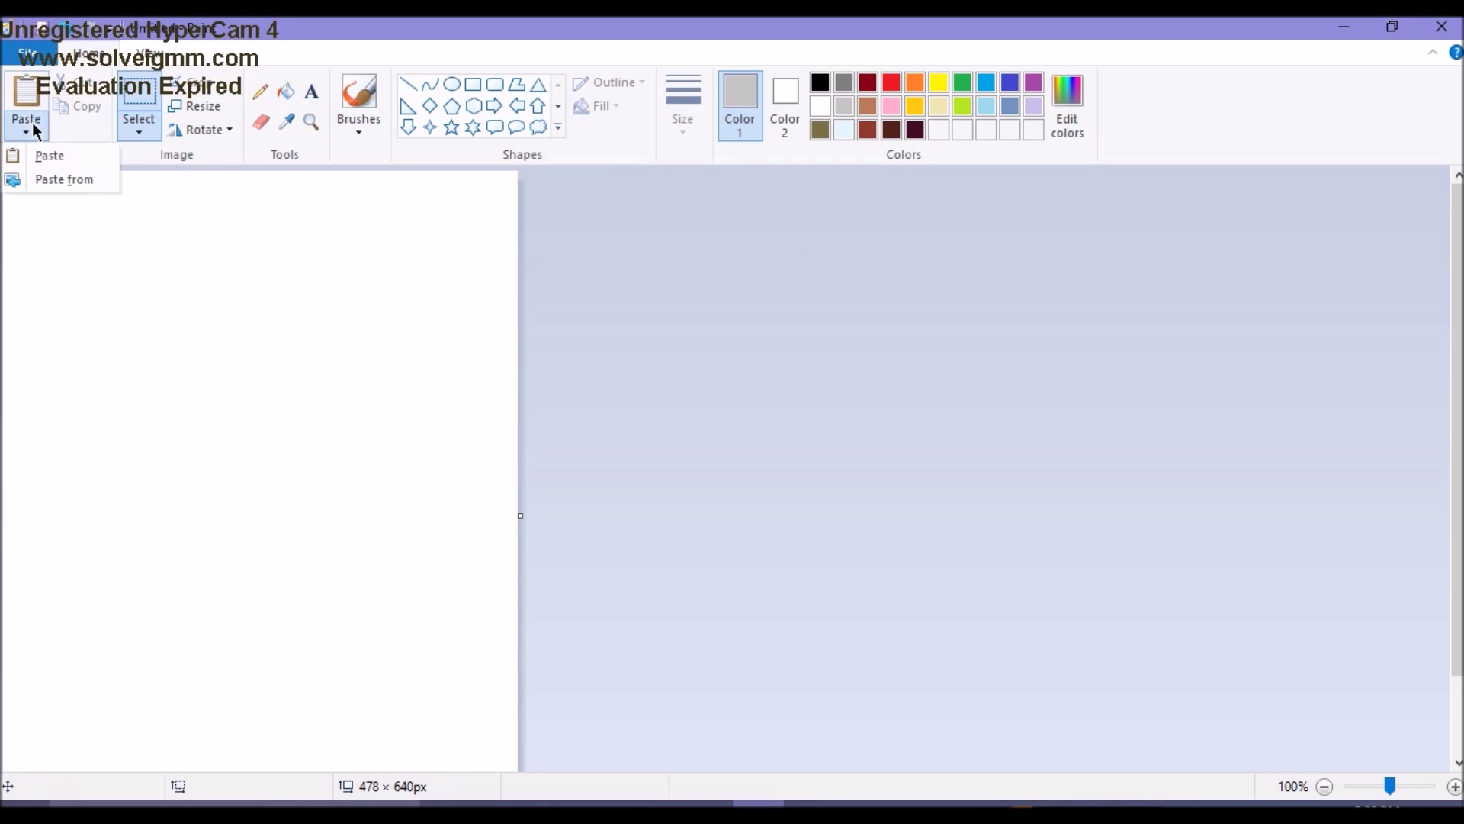
# Insert the red rose picture with the bracketed heart from the Backrounds folder in Pictures onto the canvas.
pyautogui.click(26, 132)
pyautogui.click(53, 187)
pyautogui.click(80, 304)
pyautogui.scroll(-1, 106, 364)
pyautogui.click(85, 272)
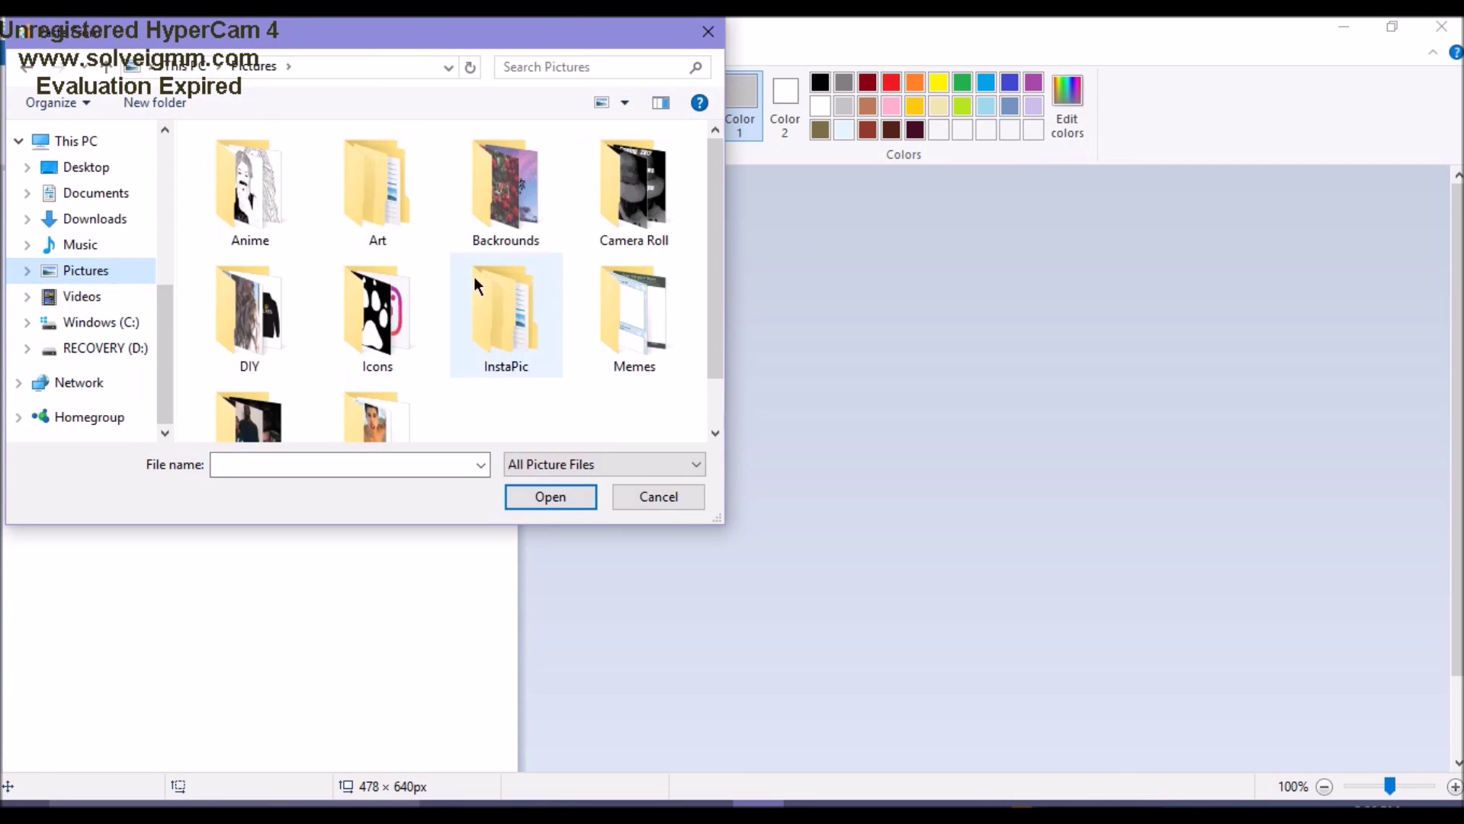
pyautogui.doubleClick(506, 190)
pyautogui.scroll(-5, 251, 213)
pyautogui.click(245, 386)
pyautogui.click(550, 496)
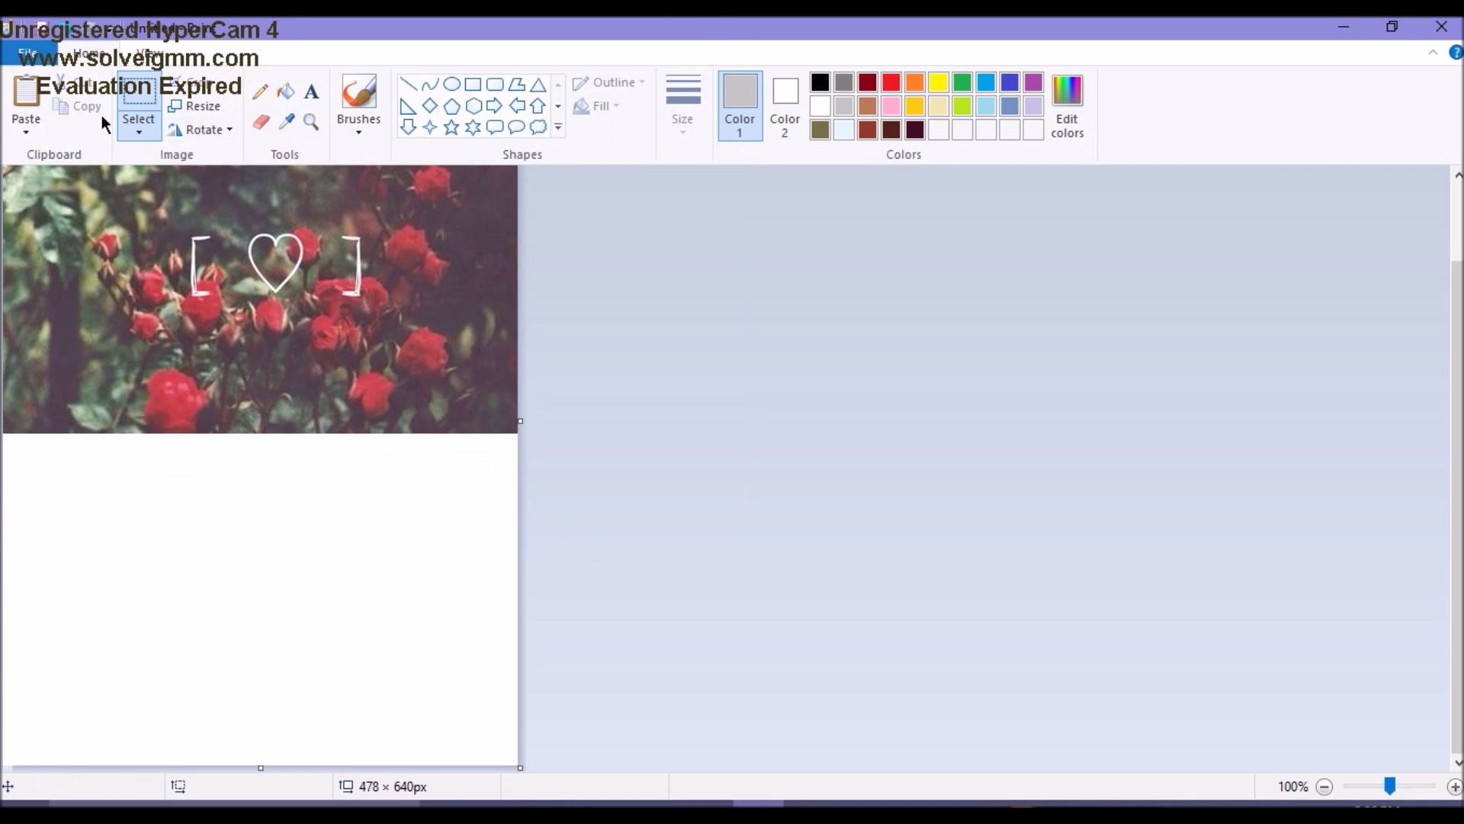
# Insert the rose background picture again and stretch it vertically down to the canvas's lower edge.
pyautogui.click(26, 131)
pyautogui.click(54, 187)
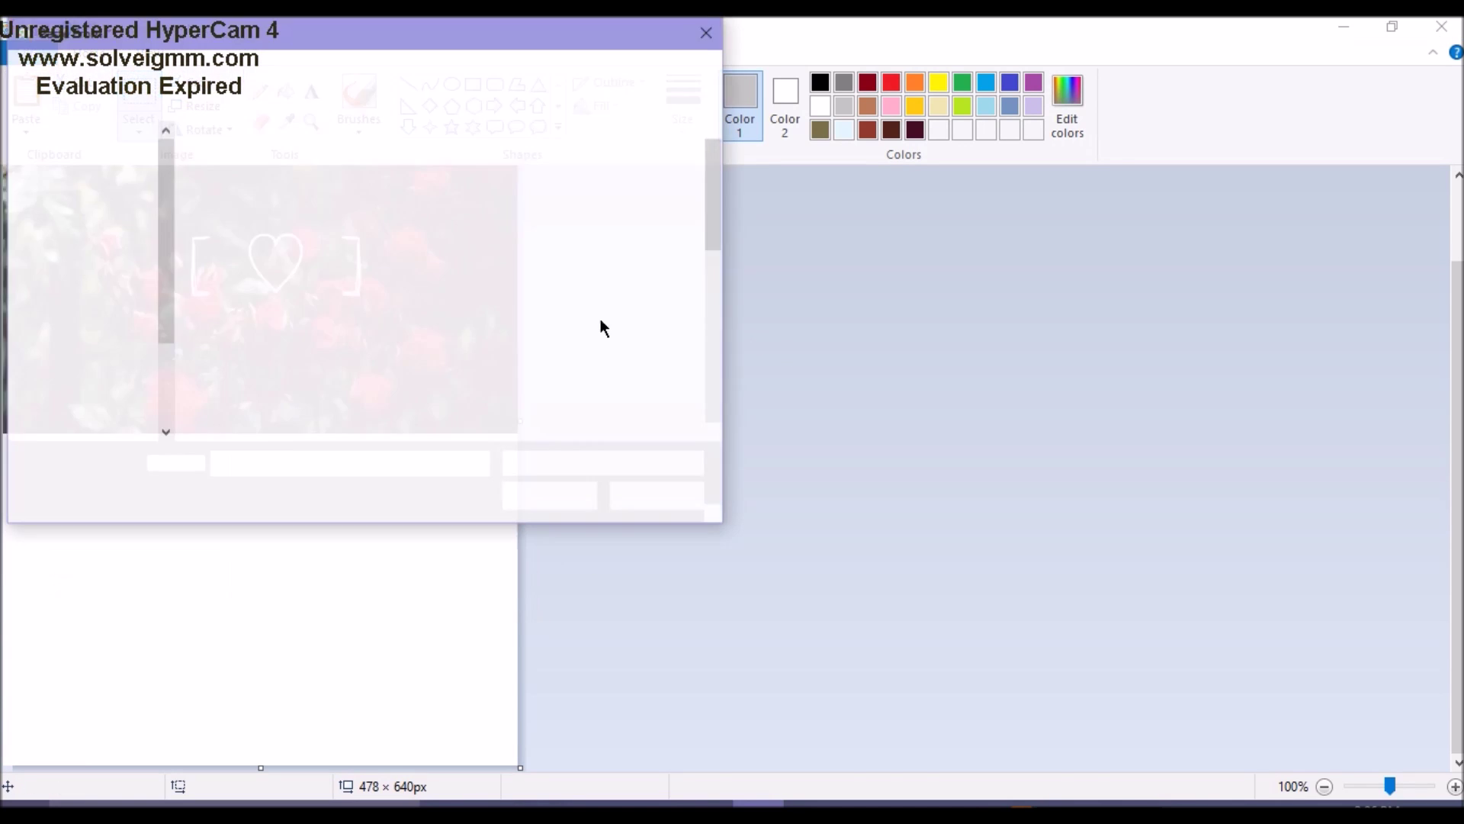
pyautogui.click(549, 496)
pyautogui.moveTo(274, 442); pyautogui.dragTo(274, 765)
# Paste the character back with a transparent selection and position it over the rose background.
pyautogui.hotkey('ctrl', 'v')
pyautogui.click(139, 132)
pyautogui.click(92, 324)
pyautogui.moveTo(312, 517)
pyautogui.mouseDown()
pyautogui.moveTo(311, 448)
pyautogui.moveTo(293, 498)
pyautogui.mouseUp()
pyautogui.scroll(2, 344, 488)
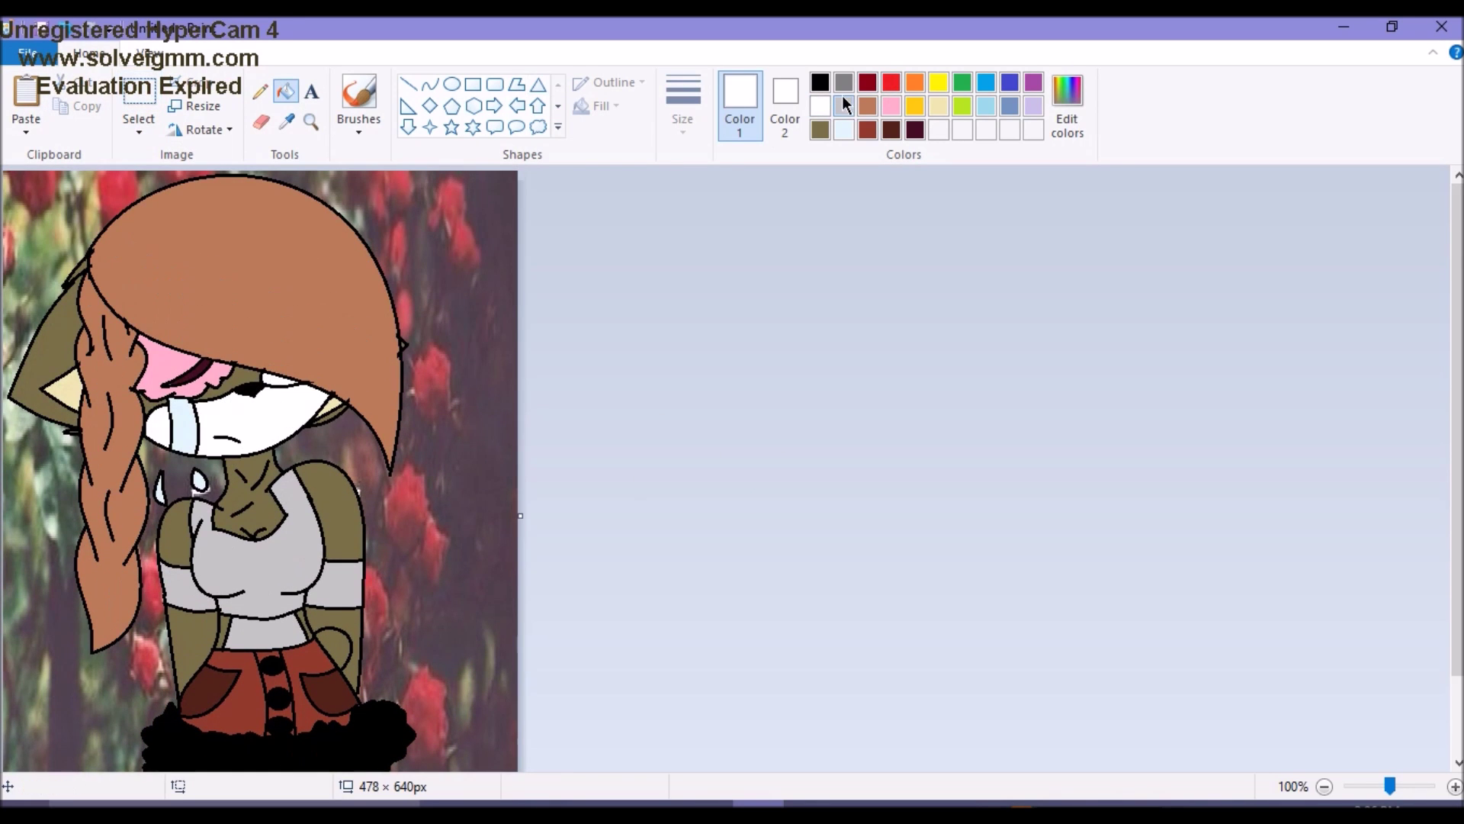
pyautogui.moveTo(212, 232); pyautogui.dragTo(522, 320)
pyautogui.write('Done!')
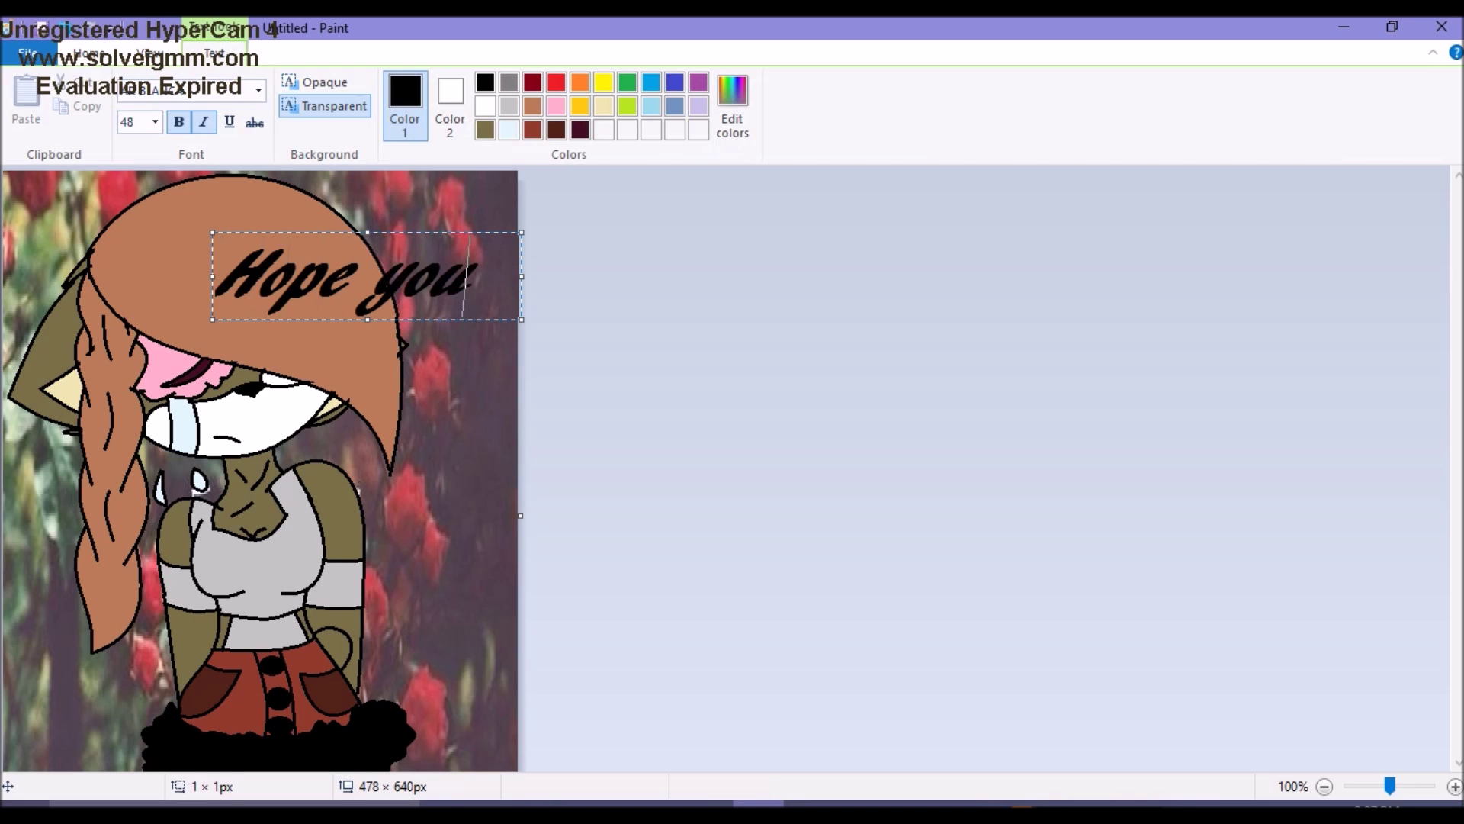
pyautogui.press('Escape')
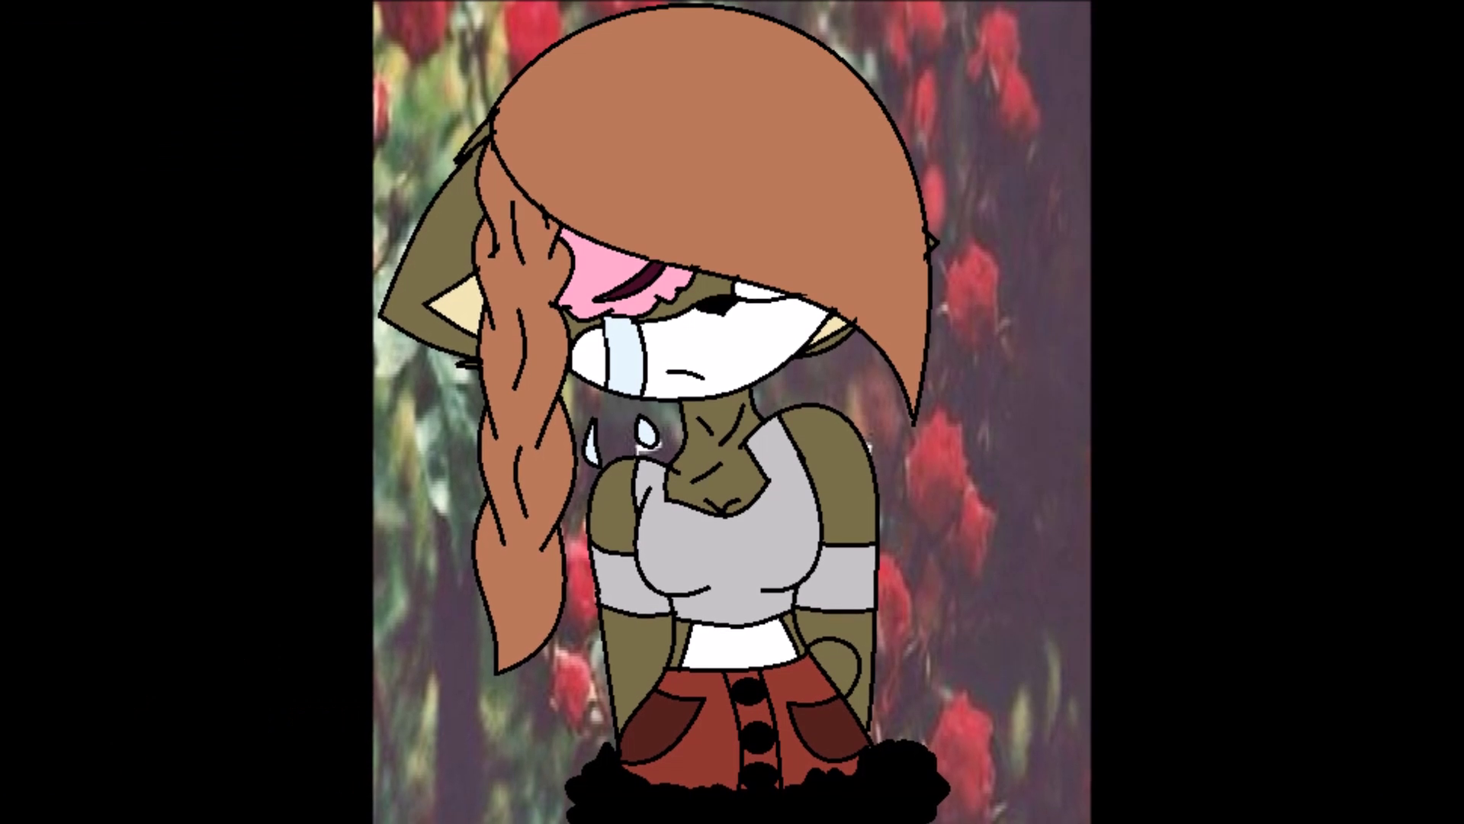